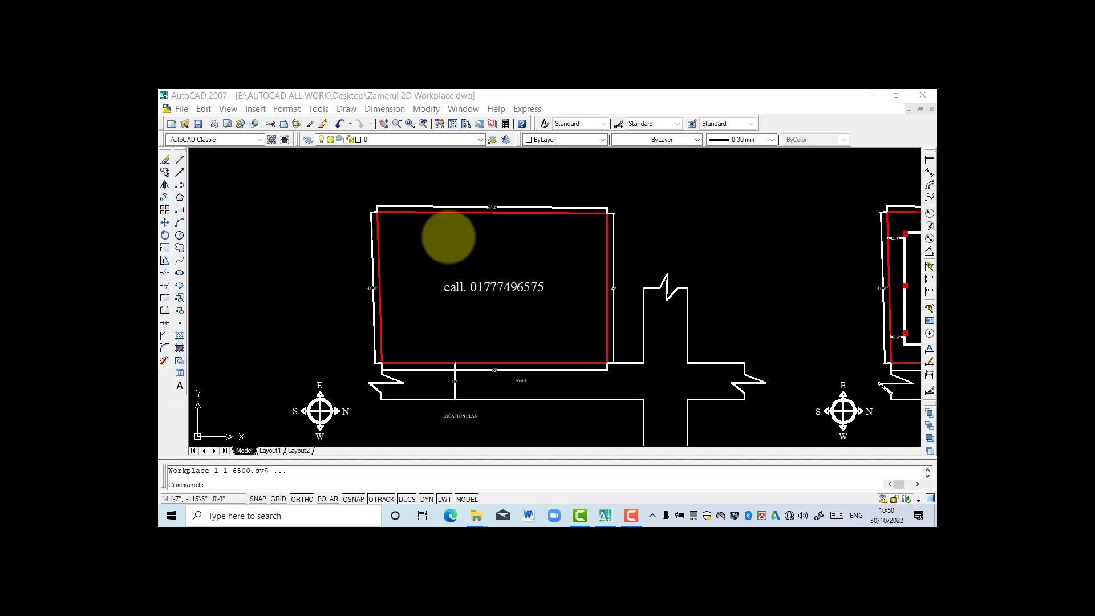
Examine the location plan's road strip, its width and the plot's road-side dimension.
scroll(457, 422, up, 5)
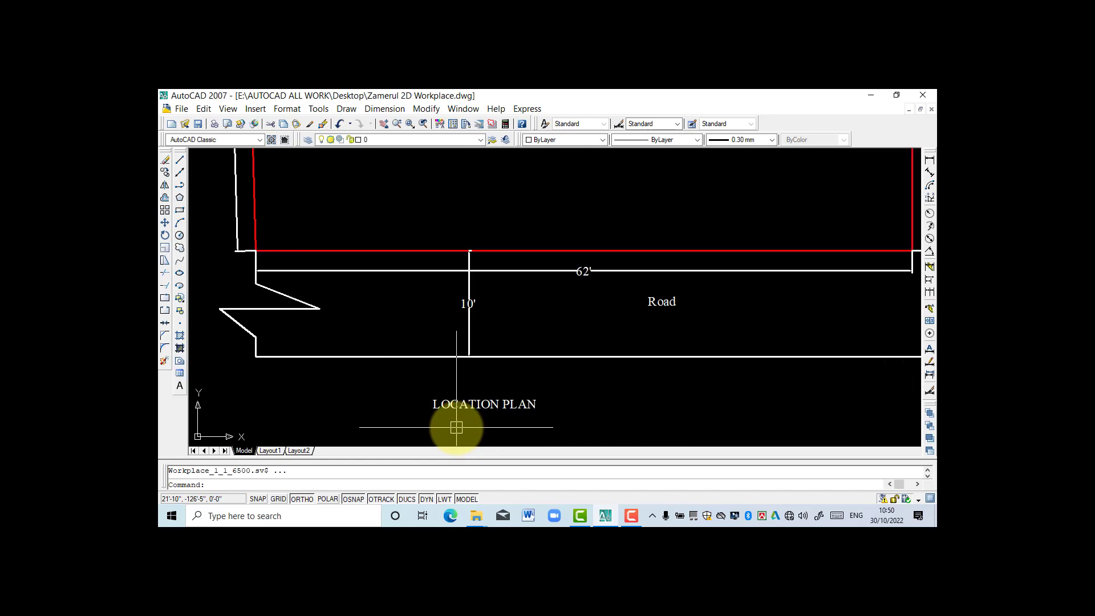
scroll(457, 423, up, 2)
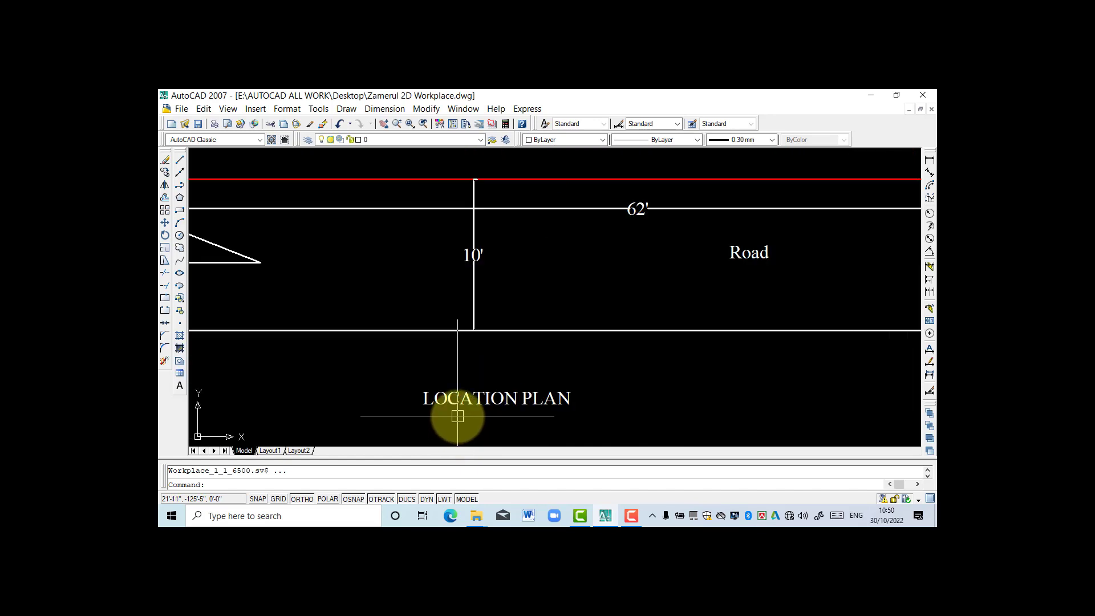
scroll(457, 417, down, 6)
scroll(502, 385, up, 4)
scroll(514, 371, down, 3)
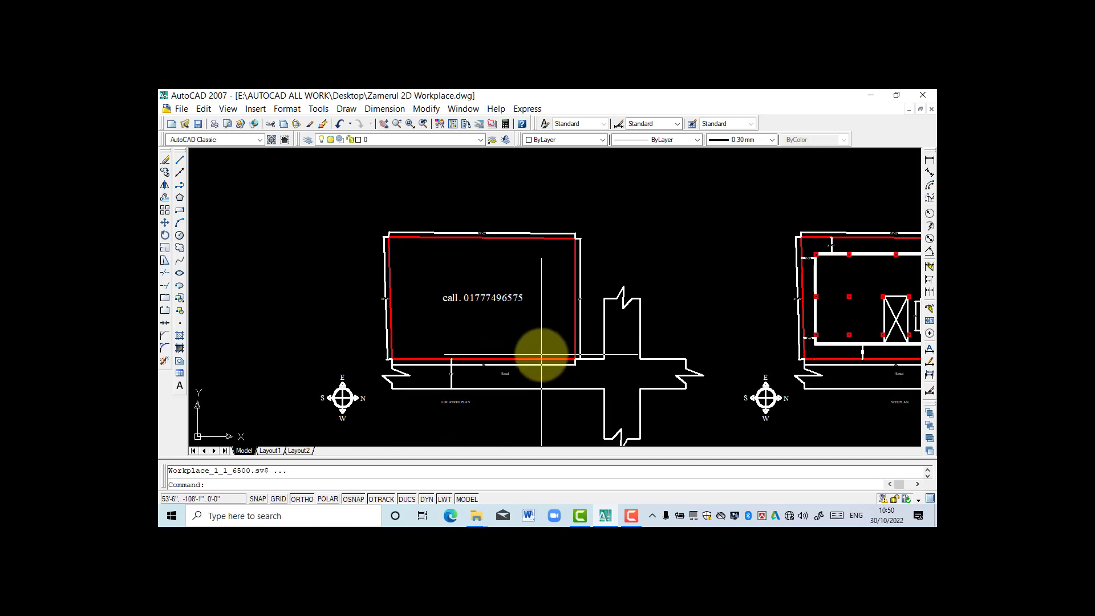
scroll(531, 365, up, 2)
scroll(449, 386, up, 2)
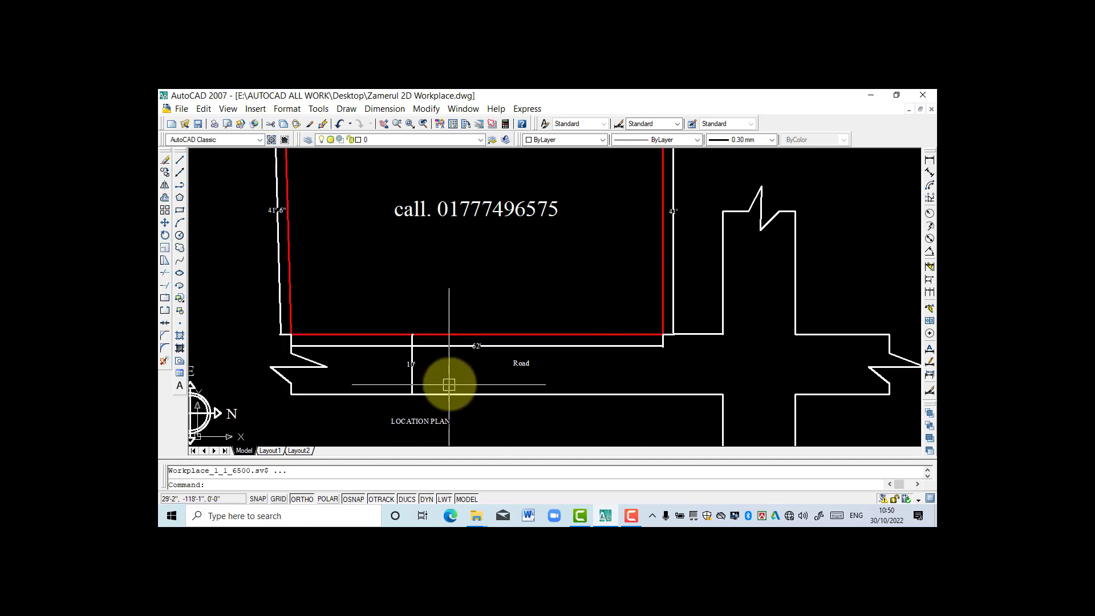
scroll(450, 371, down, 2)
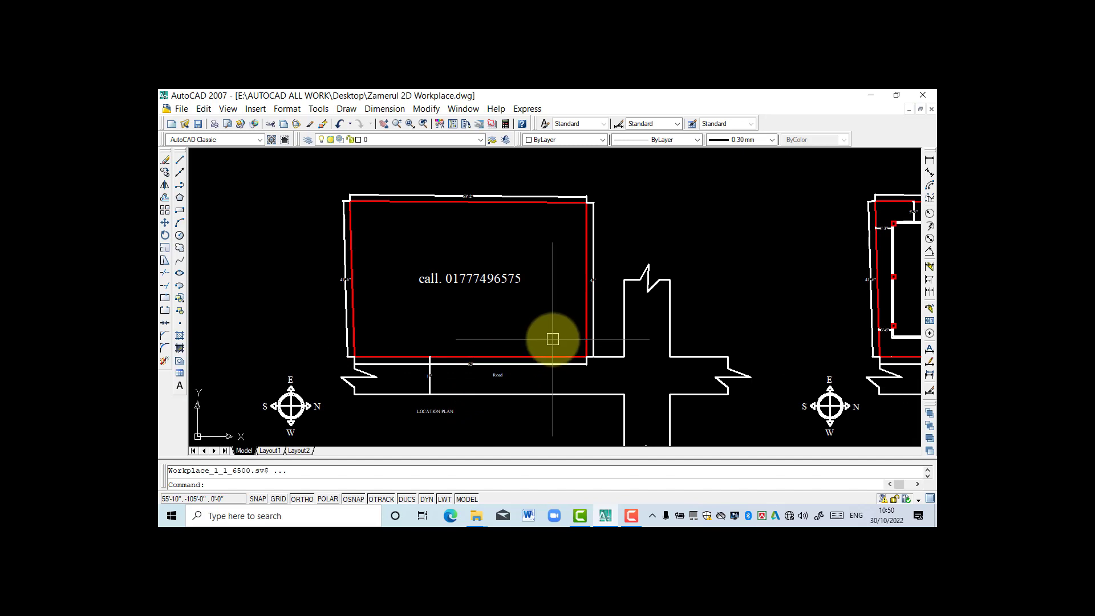
scroll(485, 369, up, 2)
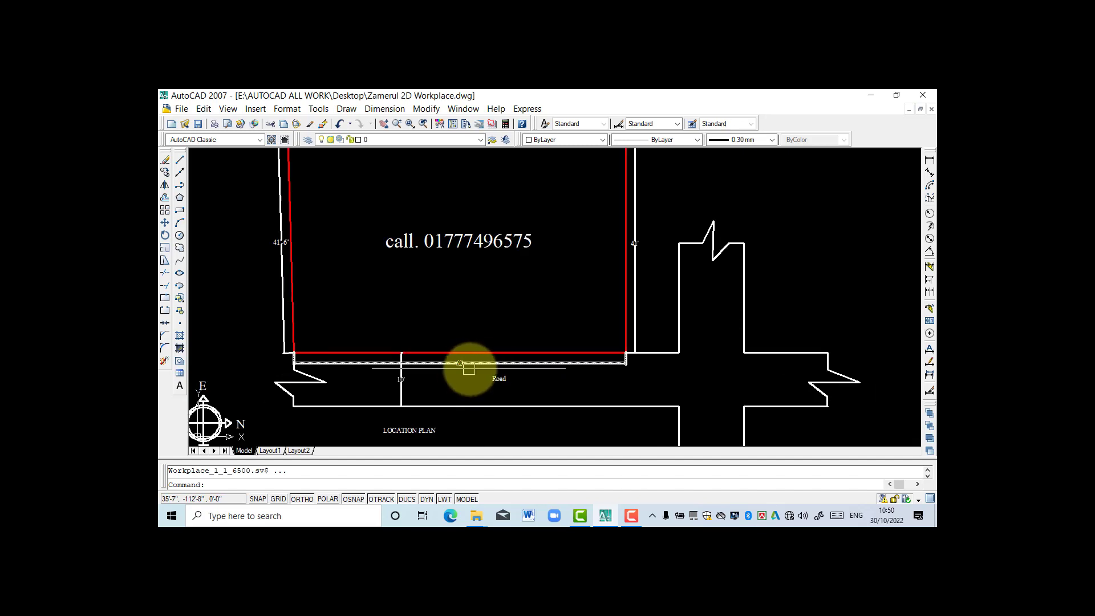
scroll(636, 370, down, 2)
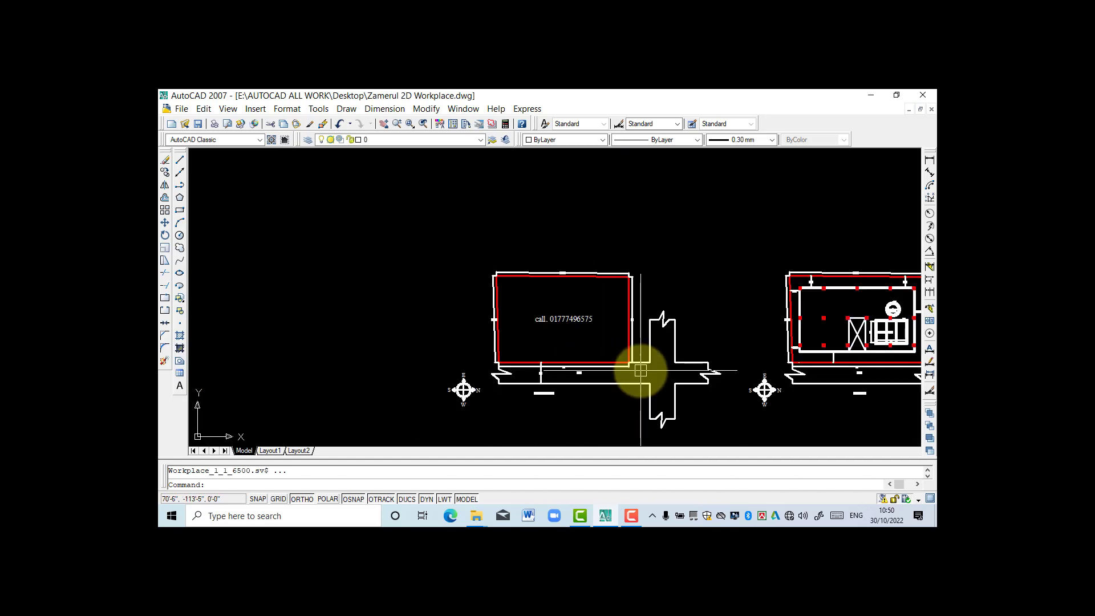
scroll(599, 362, up, 1)
scroll(570, 355, up, 1)
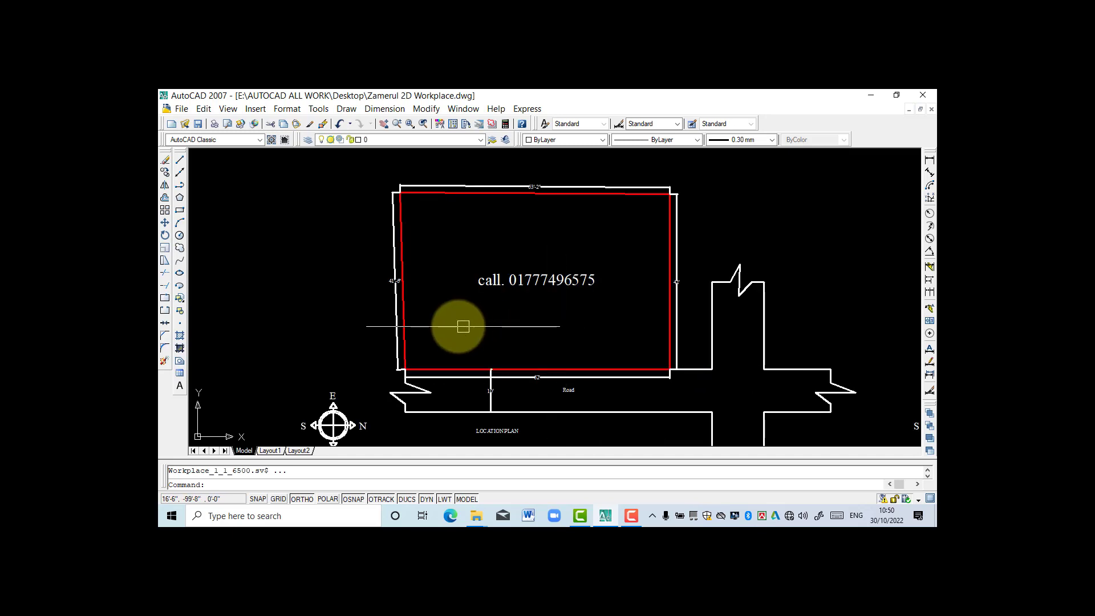
scroll(473, 319, down, 2)
scroll(491, 308, up, 1)
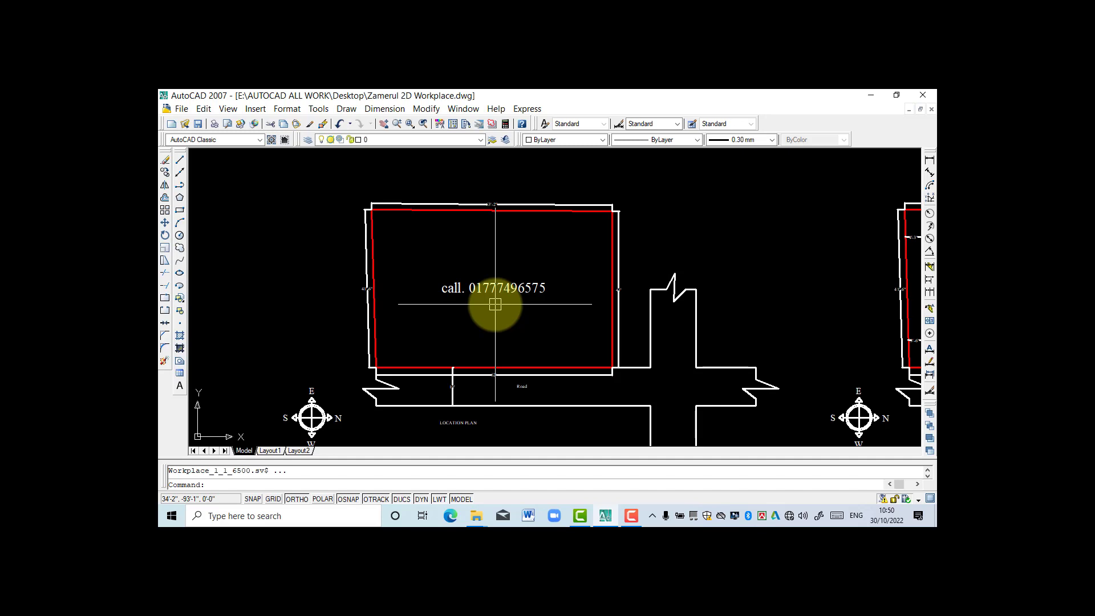
Examine the dimensions on all four sides of the red plot boundary and the road junction beside it.
scroll(510, 237, up, 1)
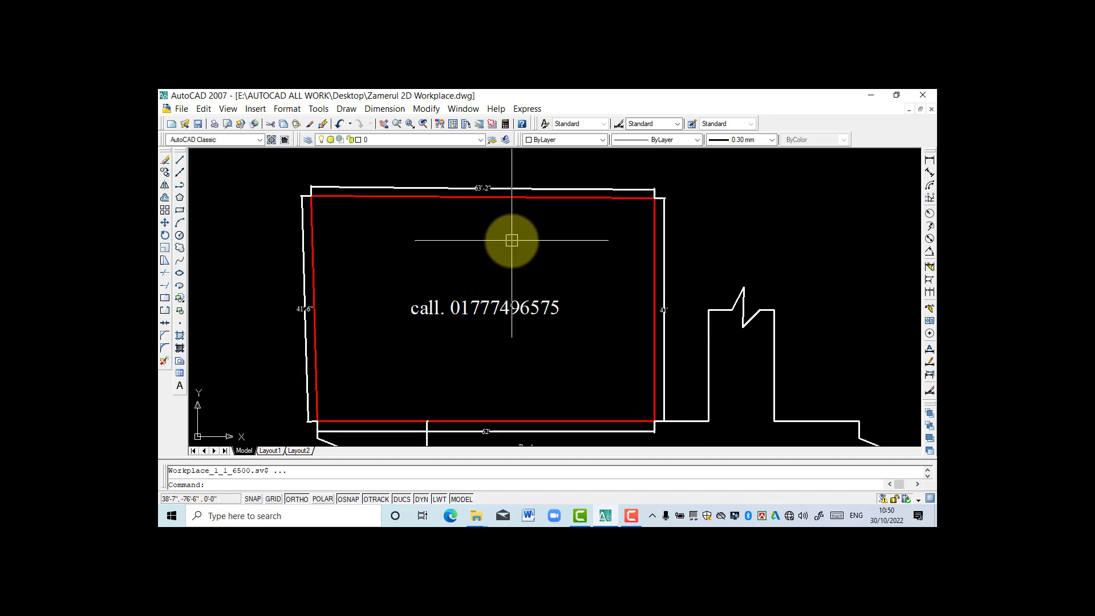
scroll(493, 245, down, 1)
scroll(487, 339, up, 3)
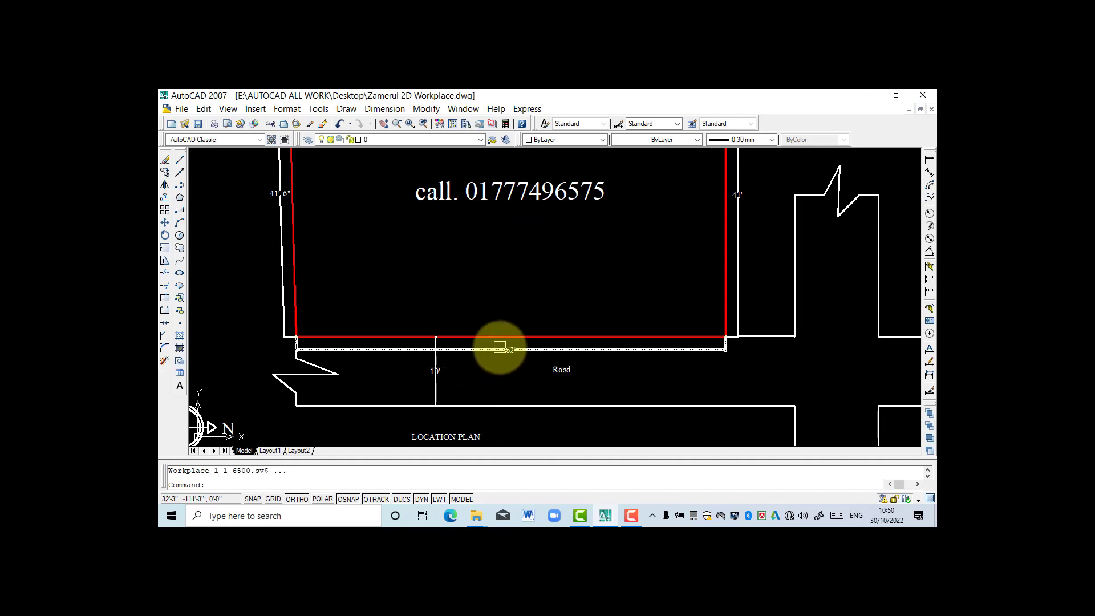
scroll(530, 351, down, 4)
scroll(571, 326, up, 5)
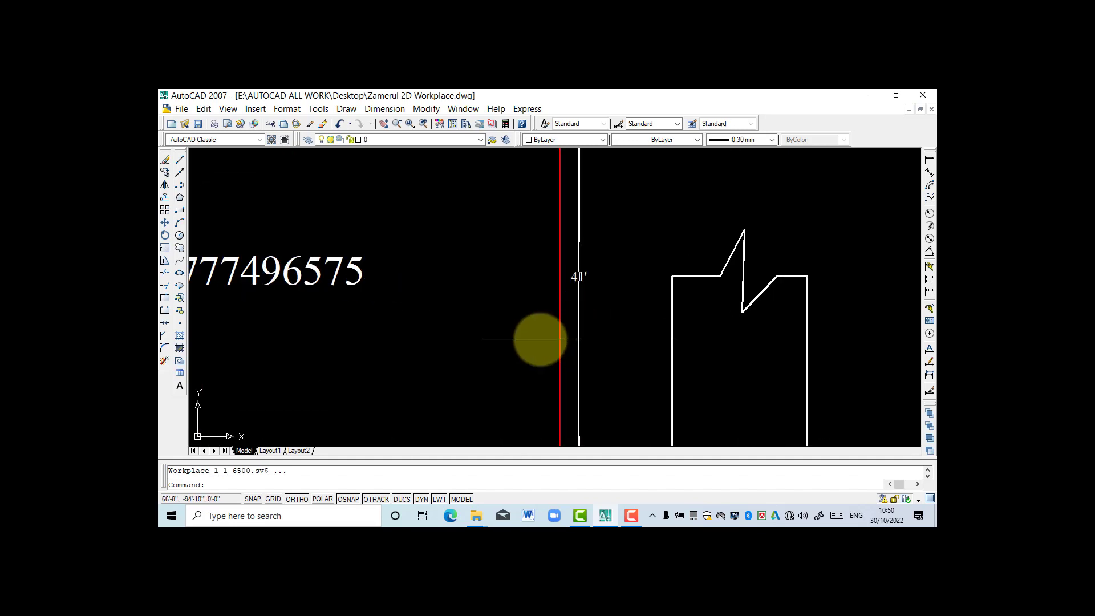
scroll(472, 247, down, 3)
scroll(458, 221, up, 3)
scroll(675, 183, down, 2)
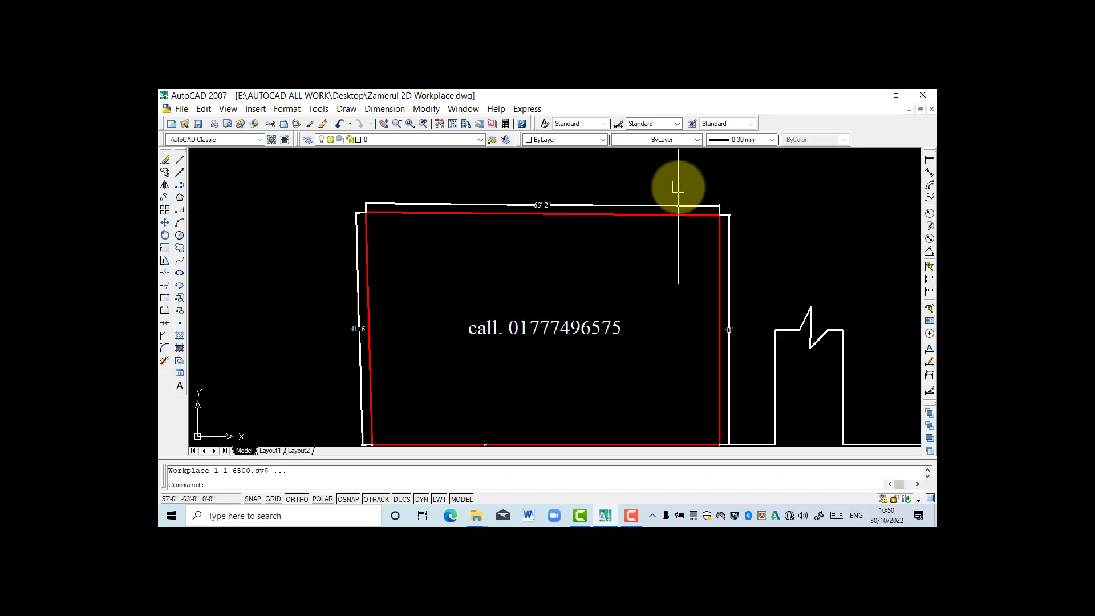
scroll(362, 341, up, 4)
scroll(319, 297, down, 4)
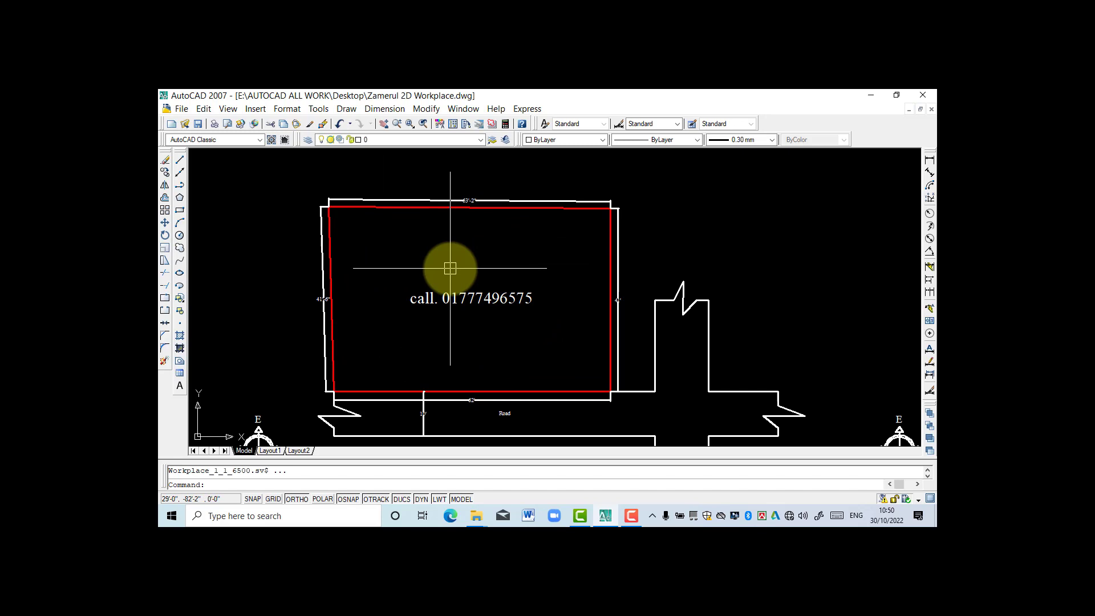
scroll(456, 267, down, 2)
scroll(514, 331, up, 3)
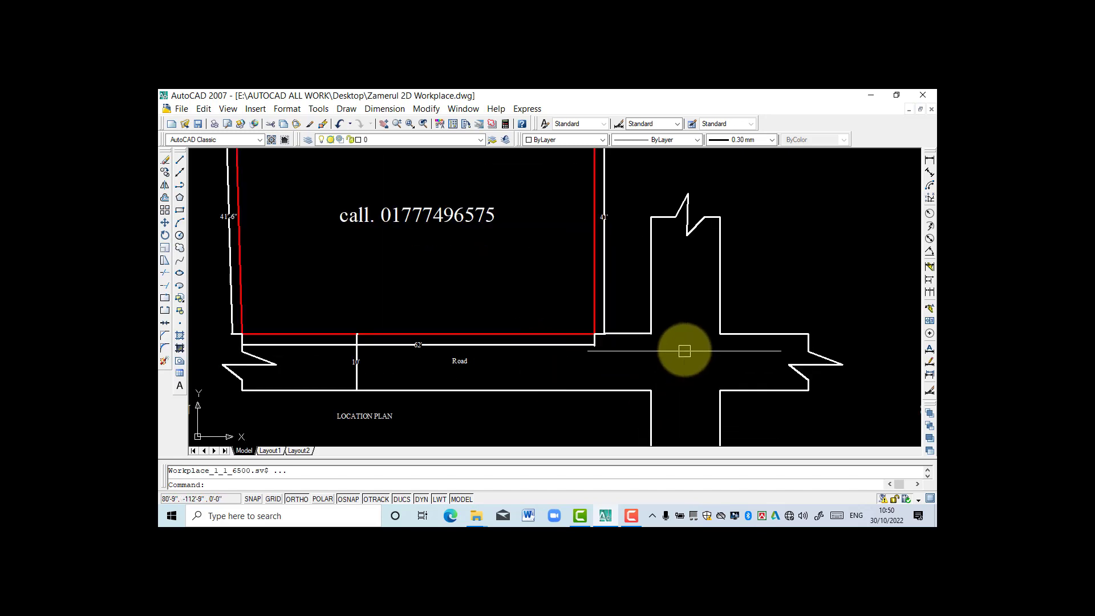
scroll(684, 351, down, 2)
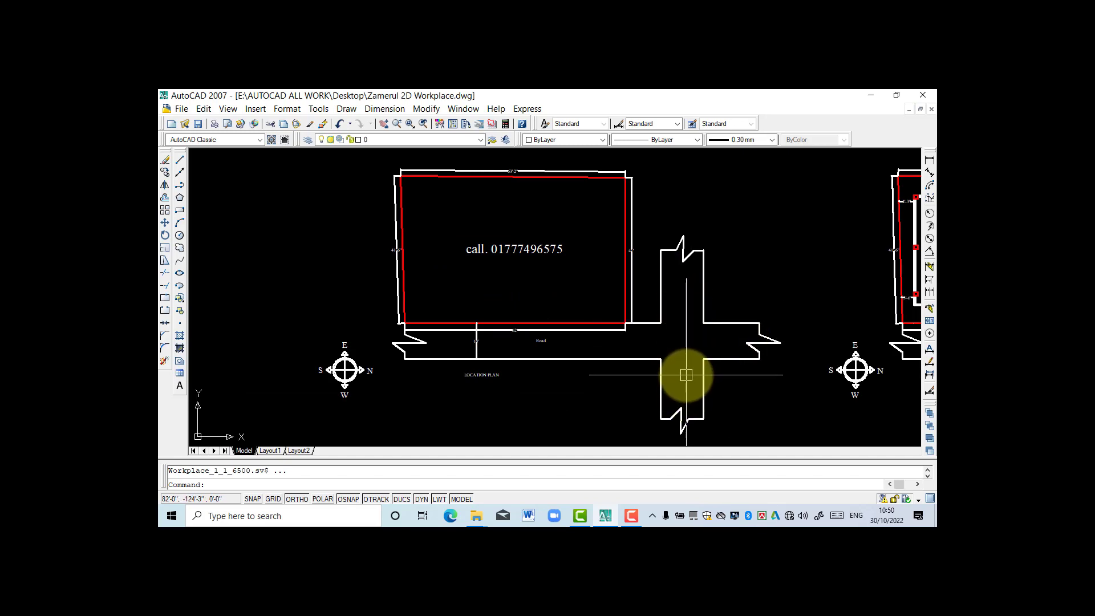
scroll(558, 323, down, 4)
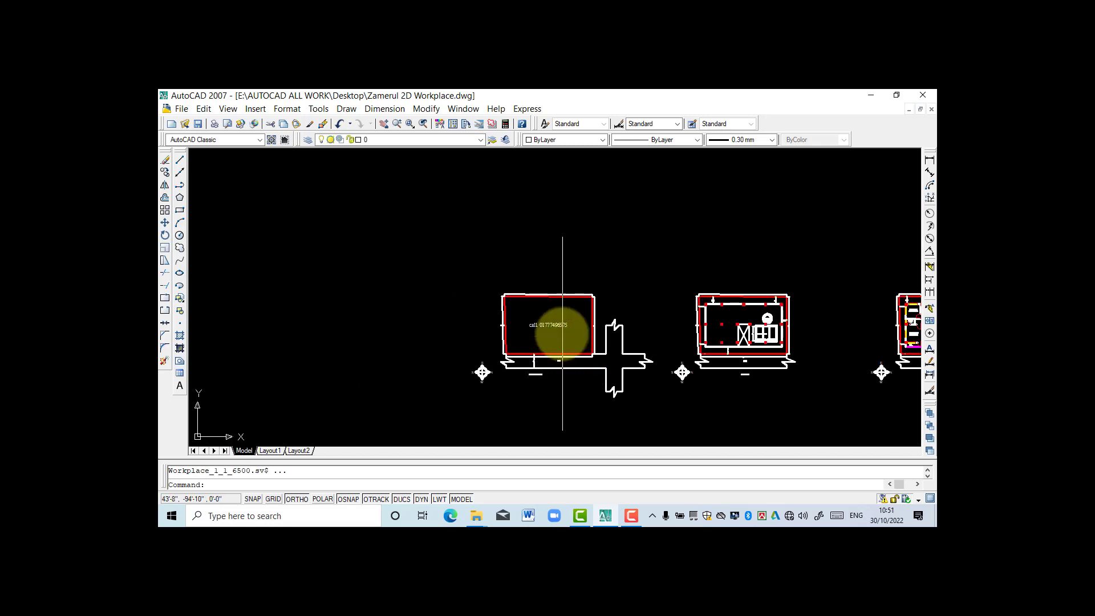
scroll(562, 339, up, 3)
scroll(562, 340, down, 3)
scroll(526, 297, up, 4)
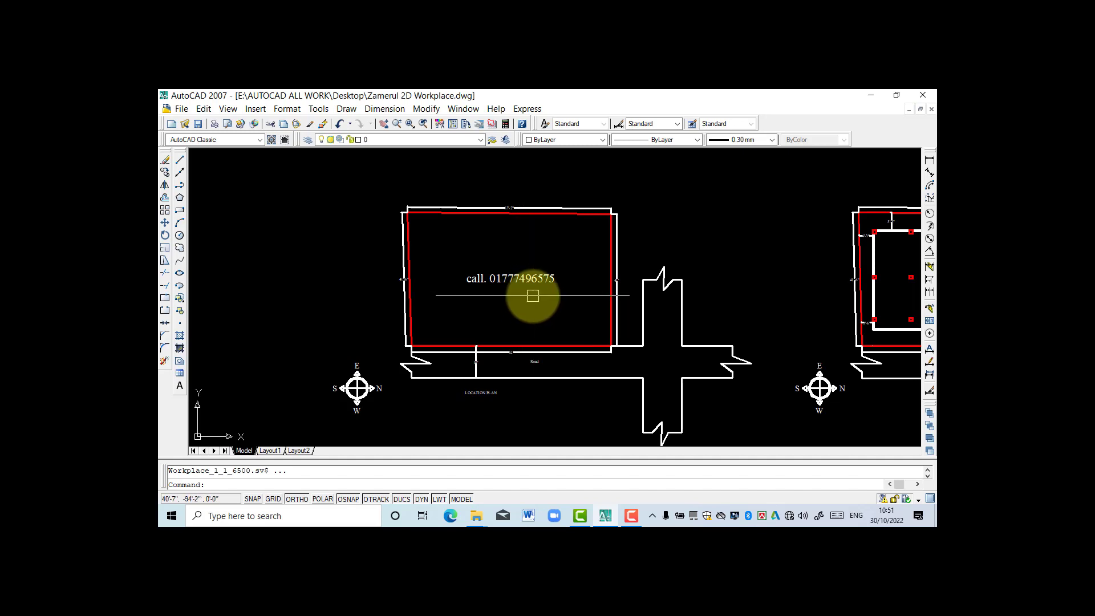
Switch from the reference plan to the empty drawing ZAMIL NEW WORK.dwg.
click(909, 109)
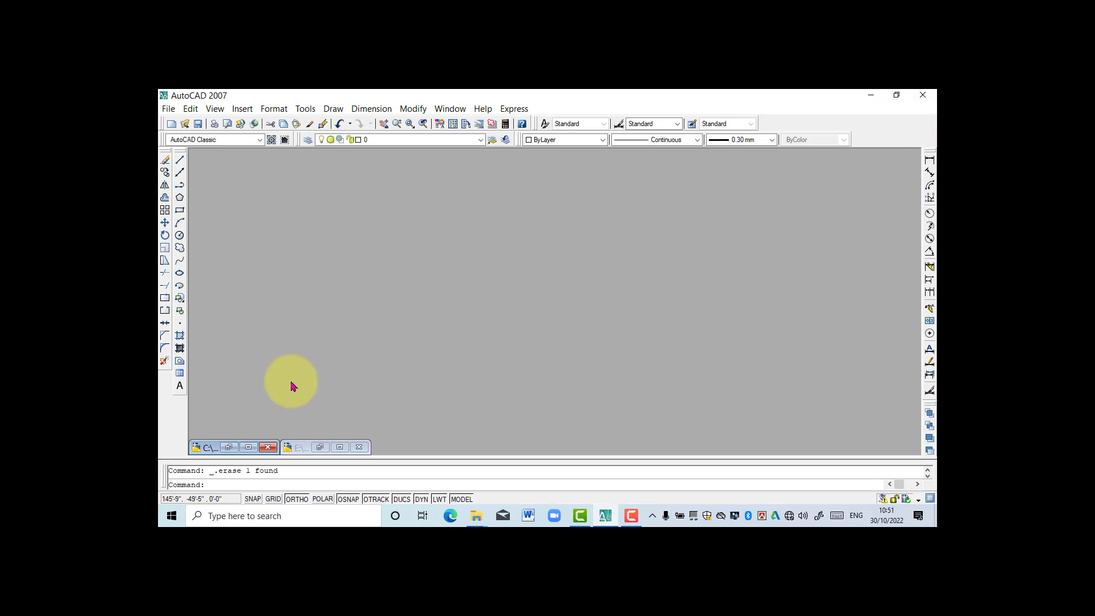
click(324, 446)
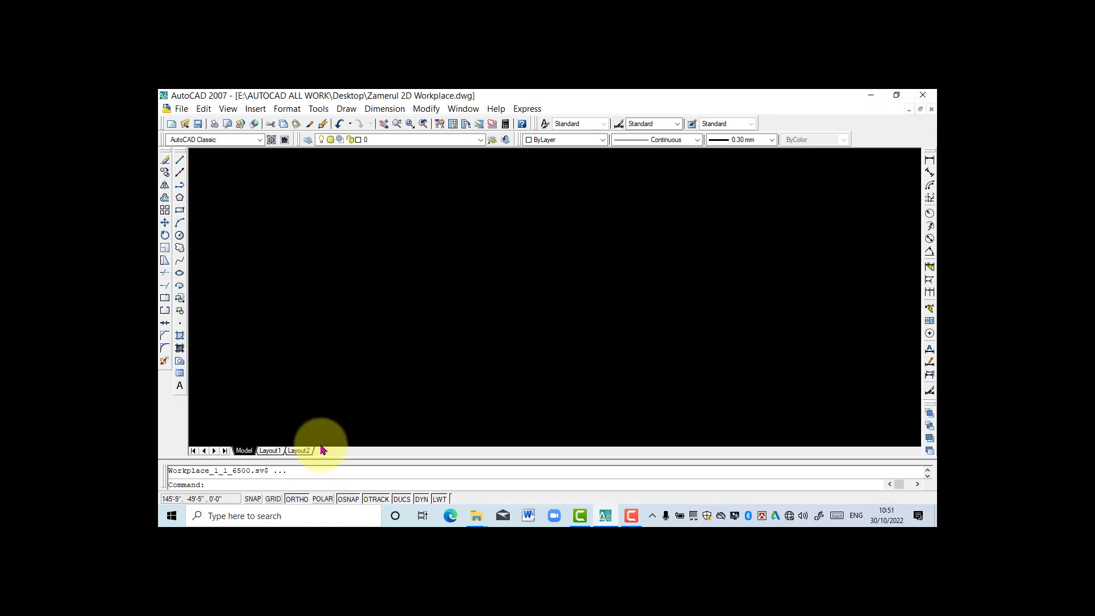
click(910, 109)
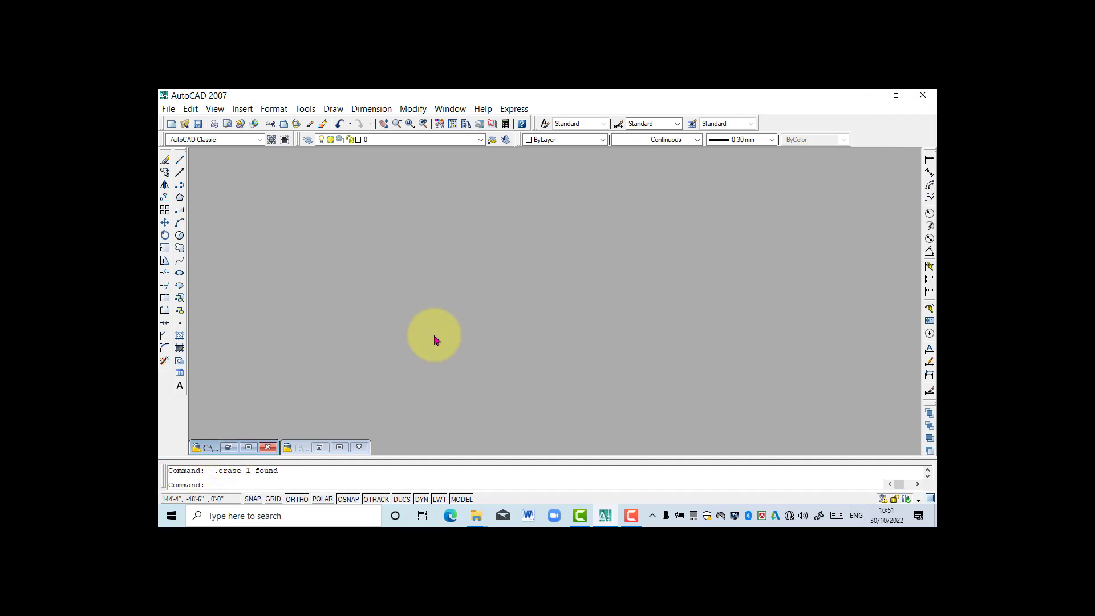
click(230, 448)
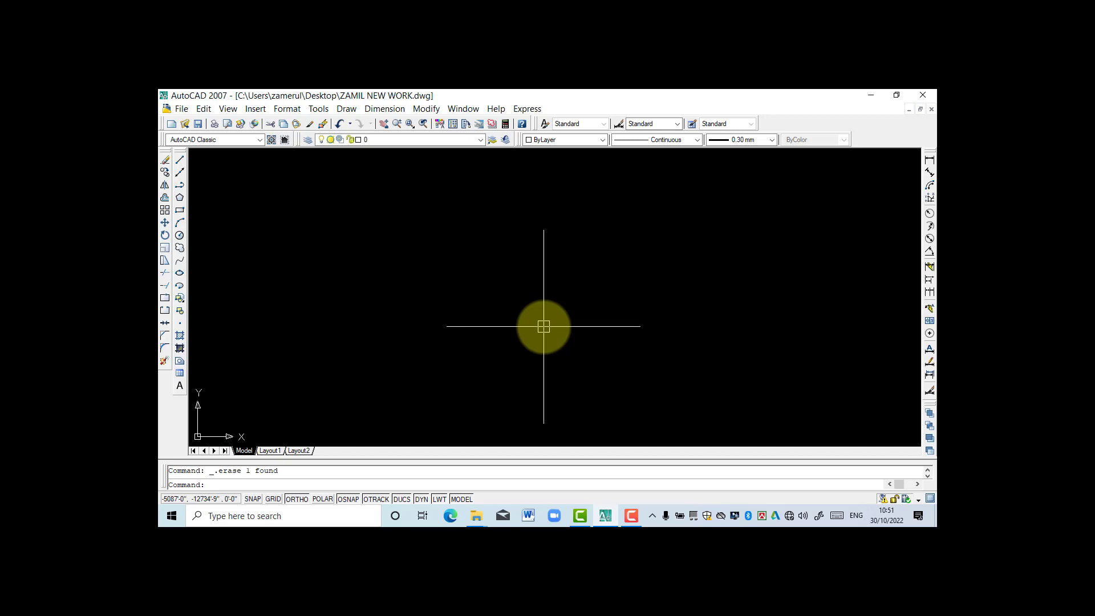
Draw a horizontal line 62' long as the plot's road-side boundary in the empty drawing.
text(l)
key(Return)
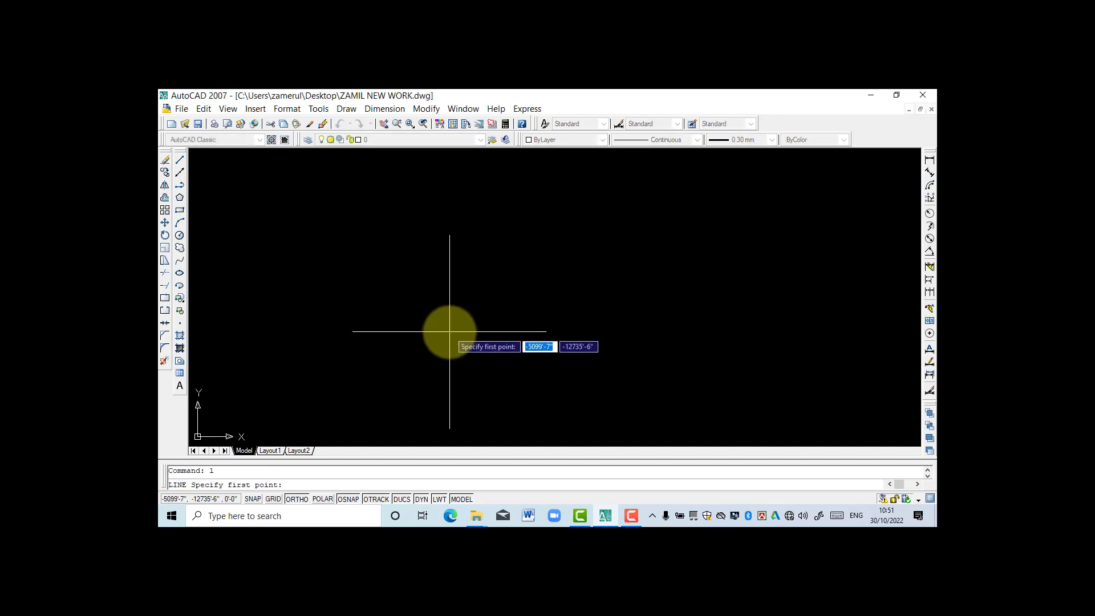
click(423, 329)
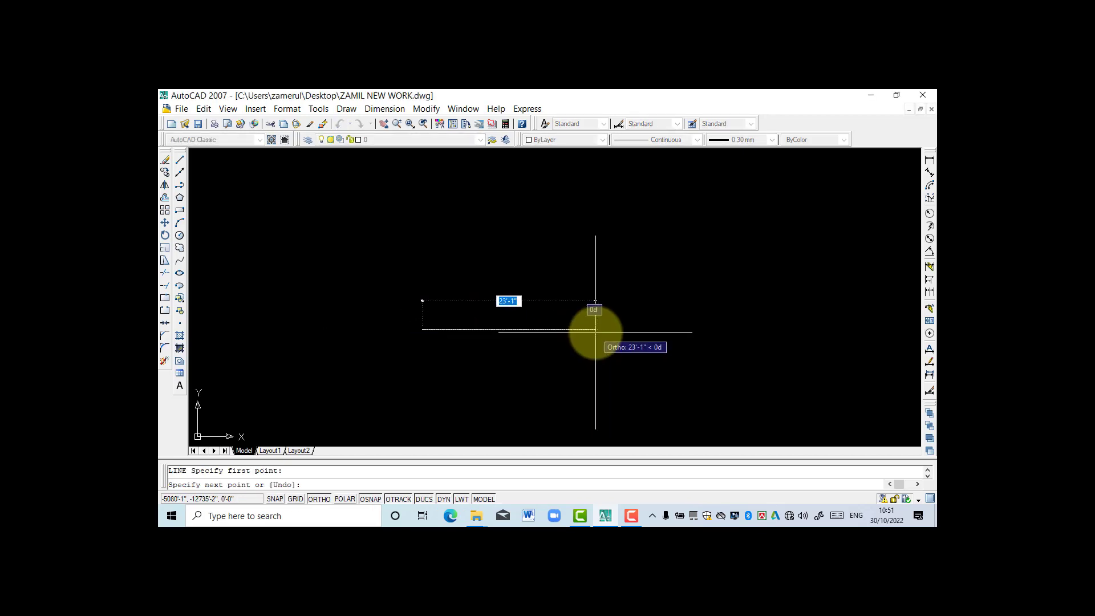
text(6)
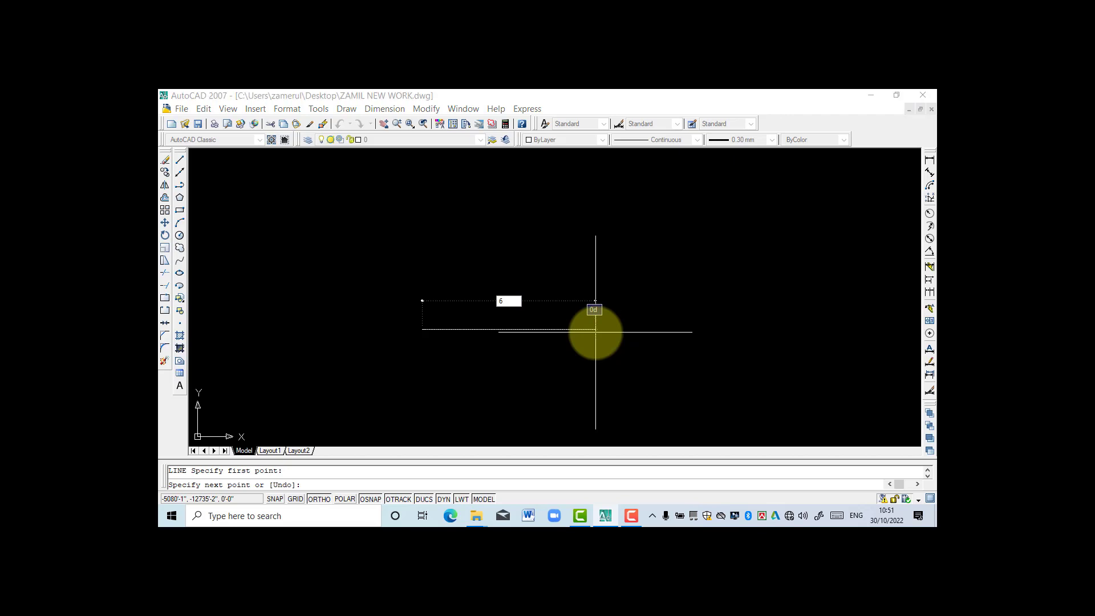
text(2')
key(Return)
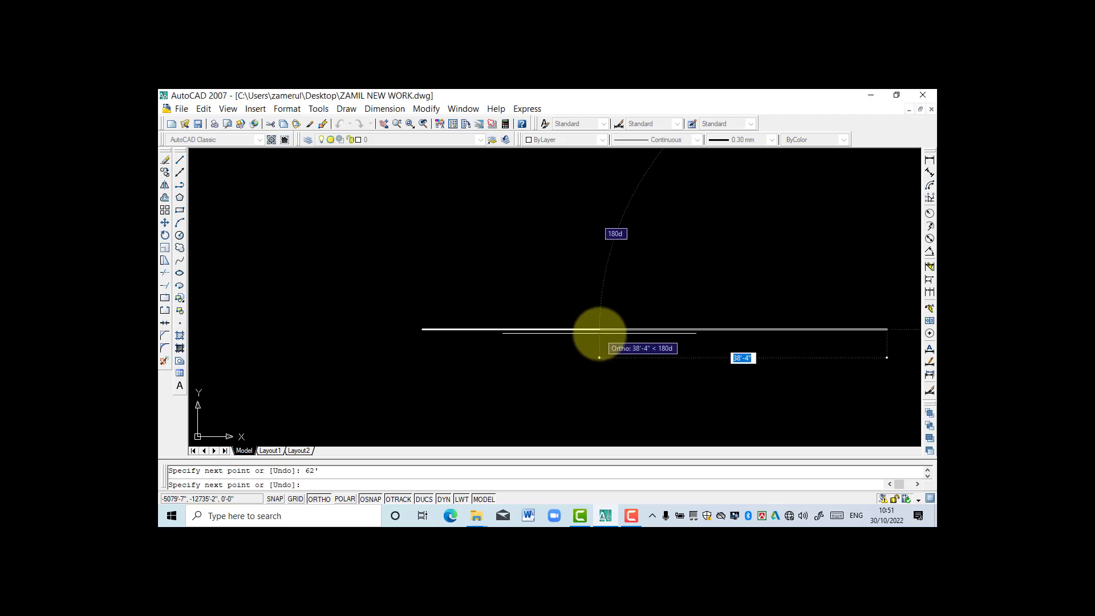
key(Escape)
scroll(501, 321, down, 4)
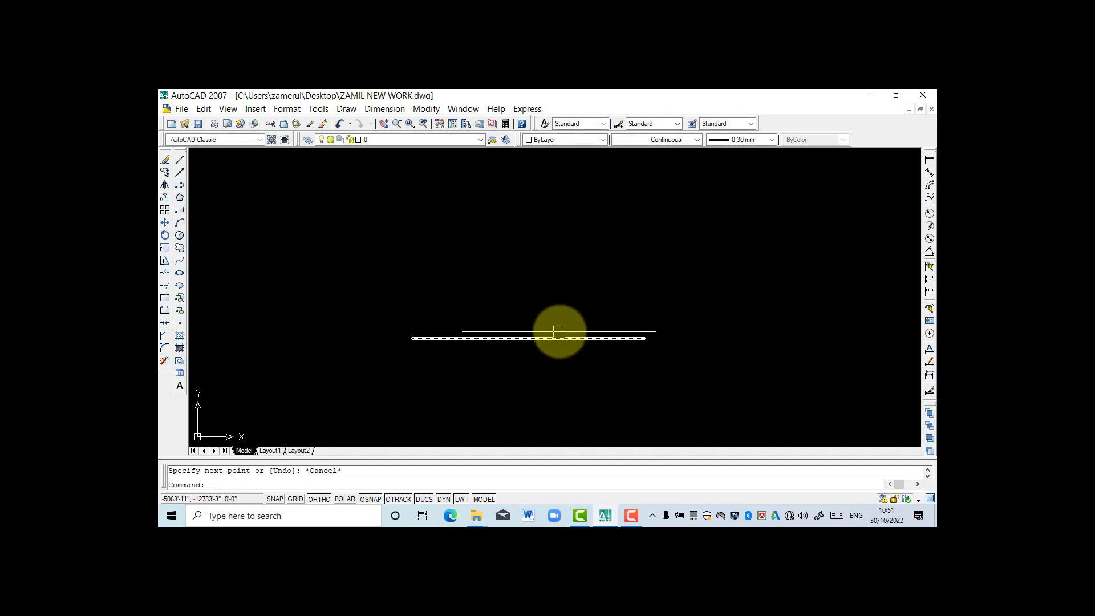
scroll(625, 335, down, 3)
scroll(594, 330, up, 2)
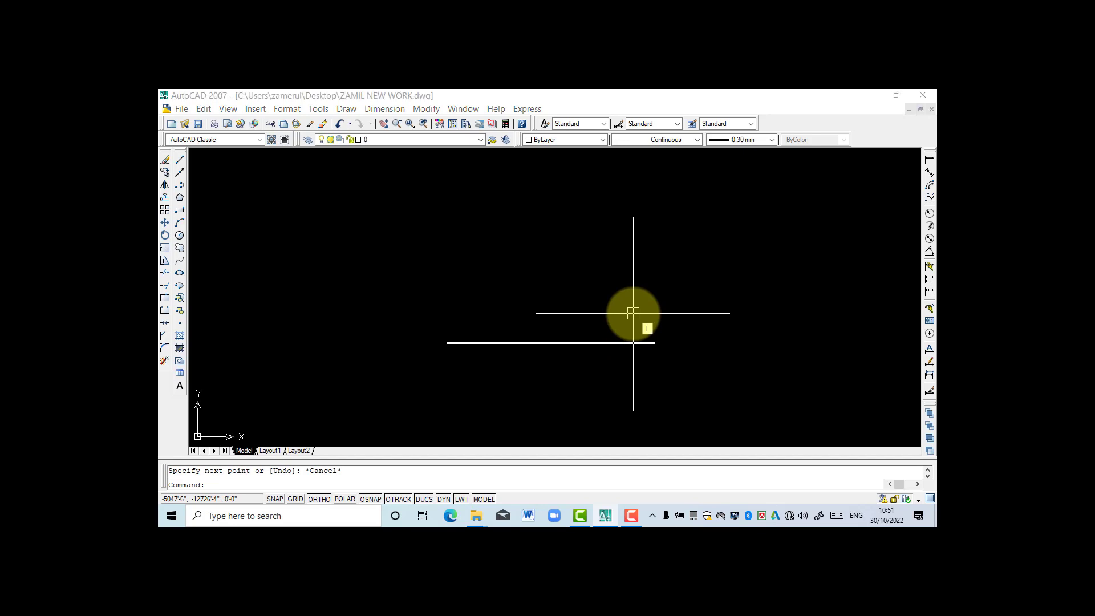
Draw a 41' vertical line upward from the right end of the horizontal boundary line.
text(l)
key(Return)
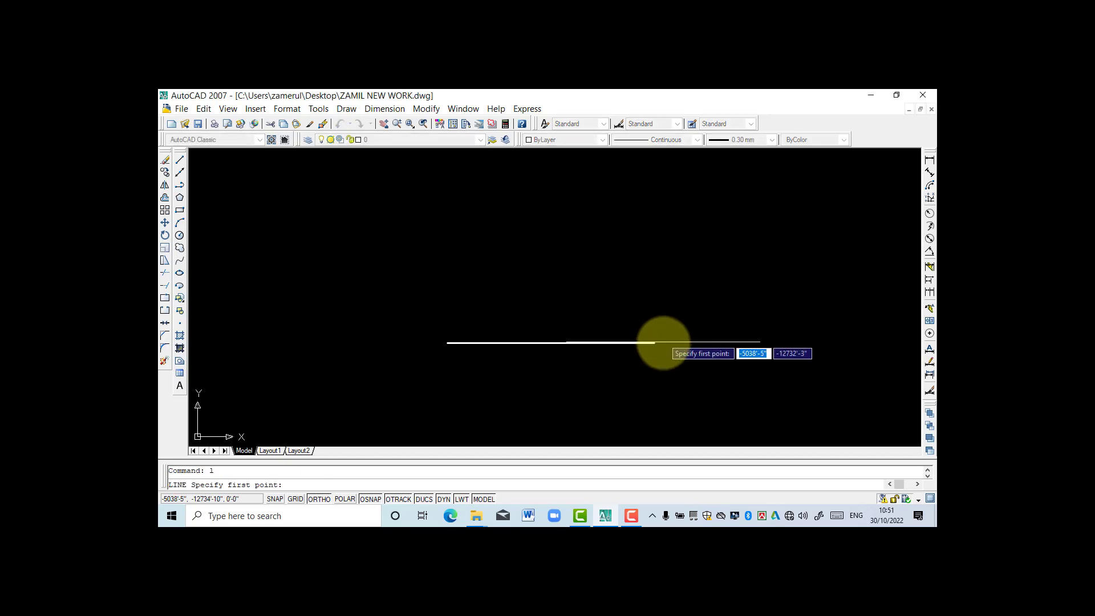
click(654, 343)
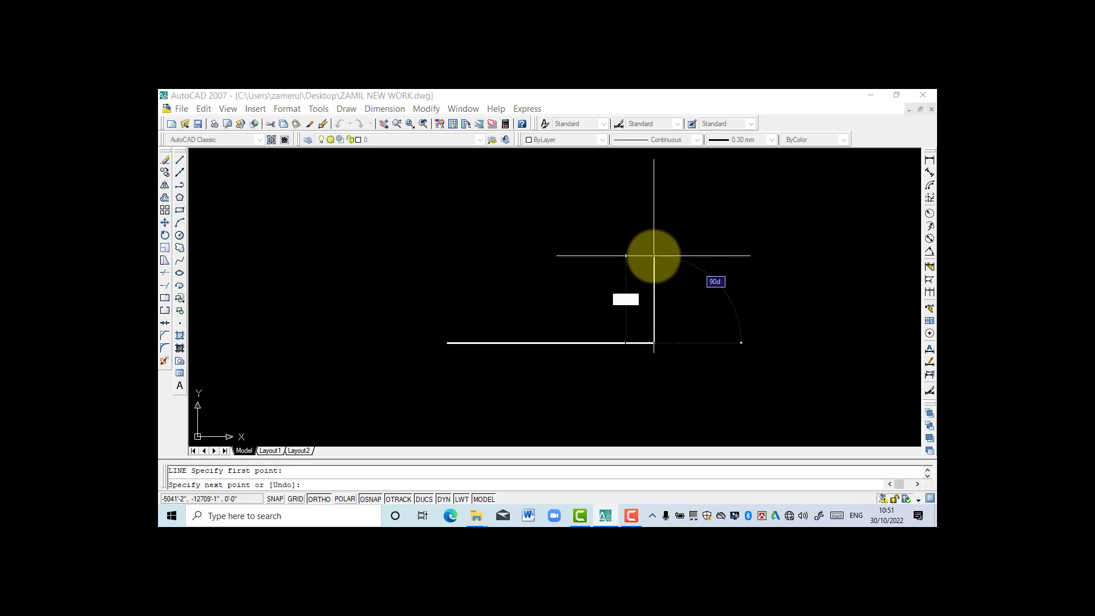
text(41)
key(Return)
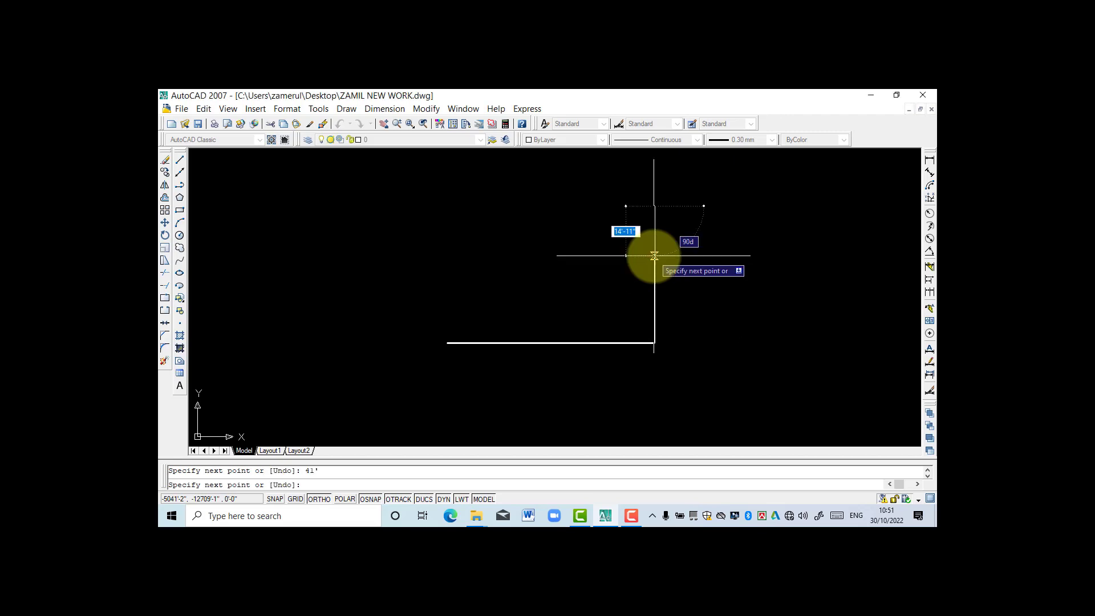
key(Escape)
scroll(654, 256, down, 4)
scroll(677, 286, up, 3)
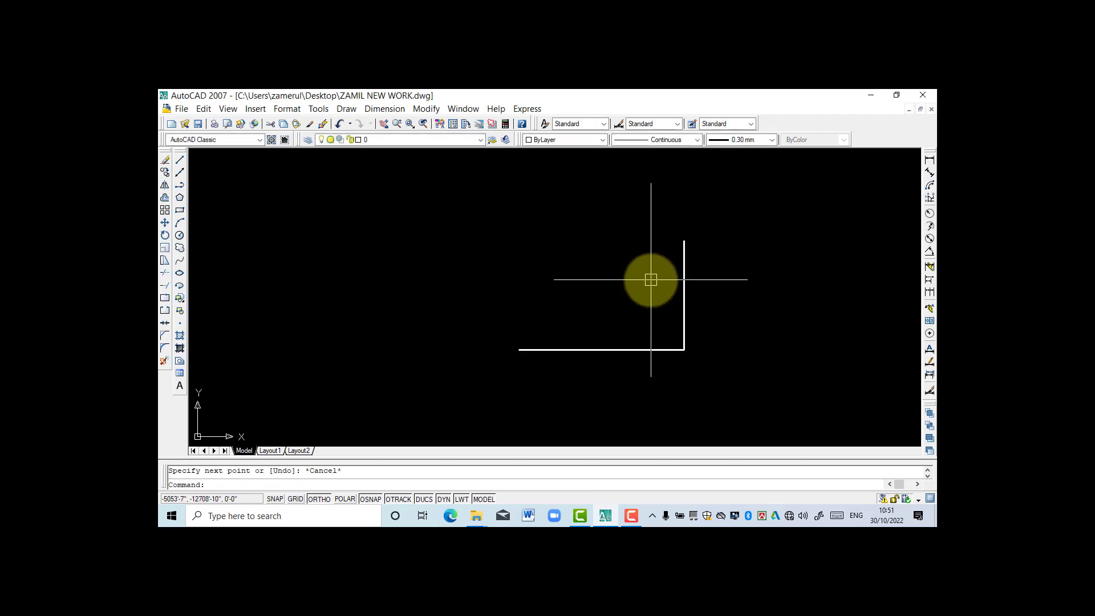
scroll(567, 305, down, 3)
scroll(578, 292, up, 2)
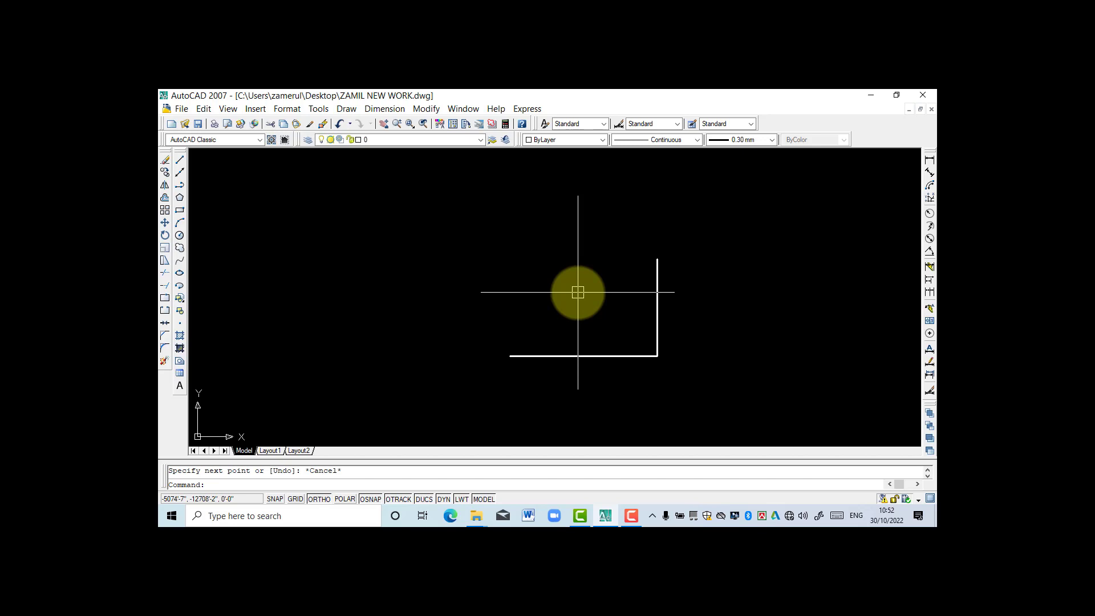
scroll(525, 296, up, 2)
scroll(562, 289, down, 4)
scroll(567, 286, up, 2)
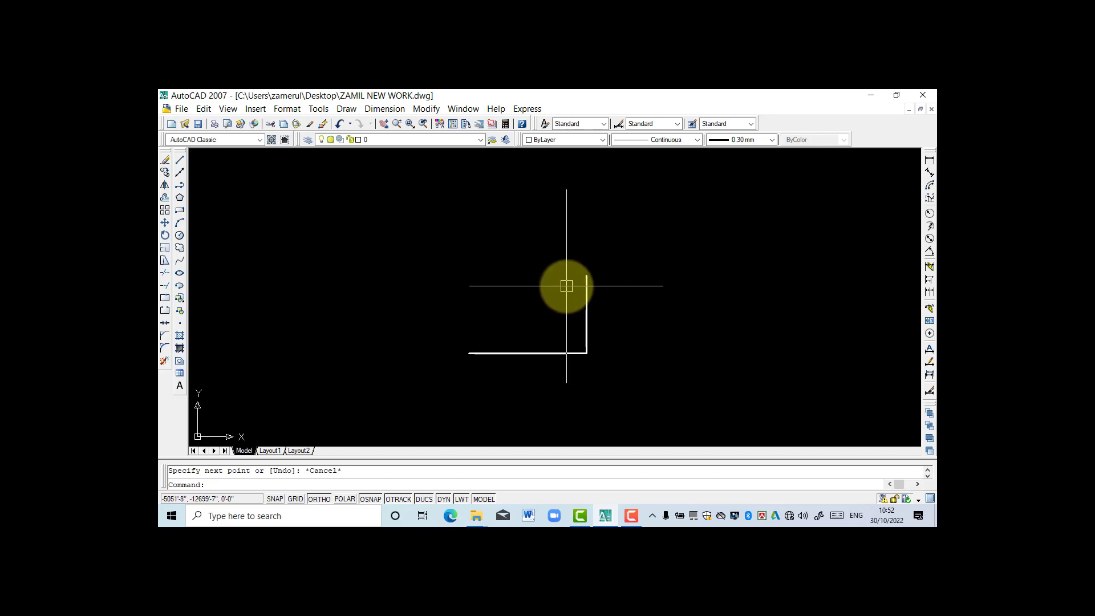
scroll(567, 286, up, 2)
scroll(571, 259, down, 1)
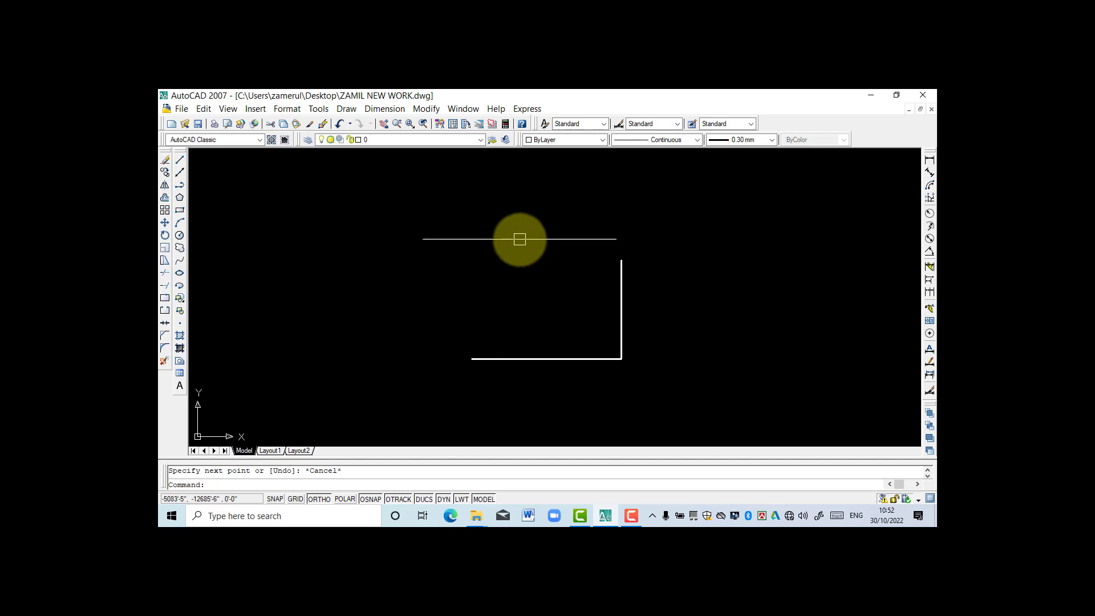
Draw a construction circle of radius 63'2" centred on the upper end of the vertical boundary line.
scroll(530, 262, down, 3)
scroll(540, 286, up, 2)
text(c)
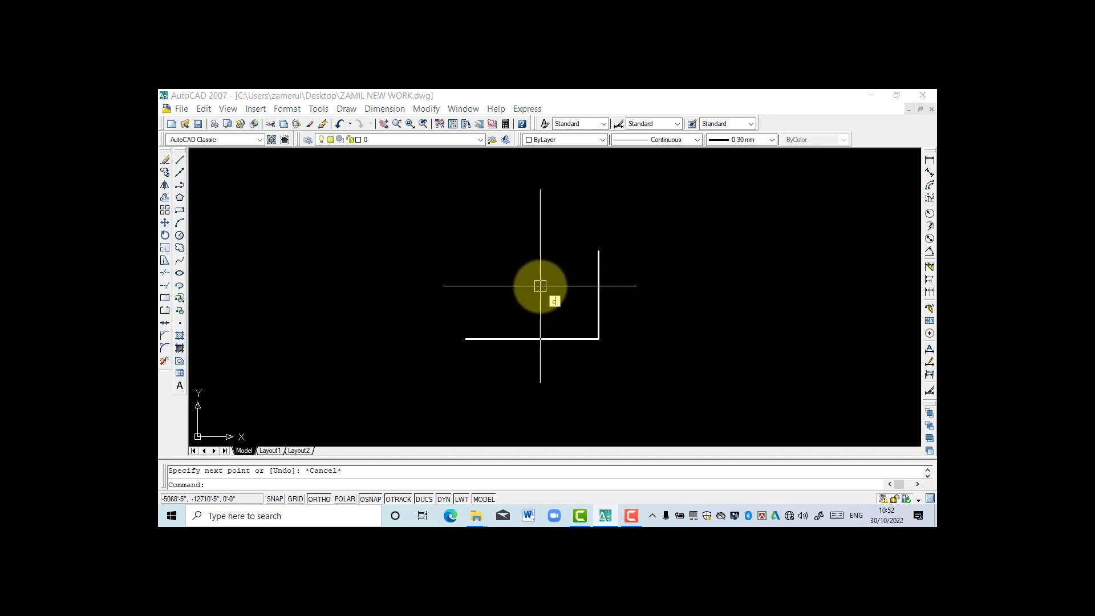
key(Return)
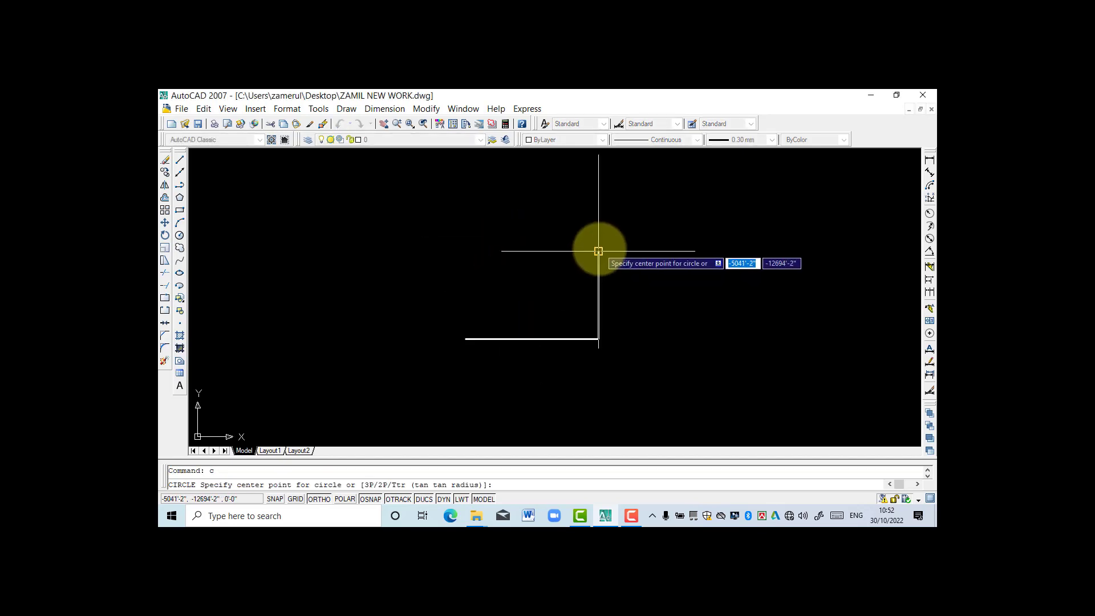
click(599, 251)
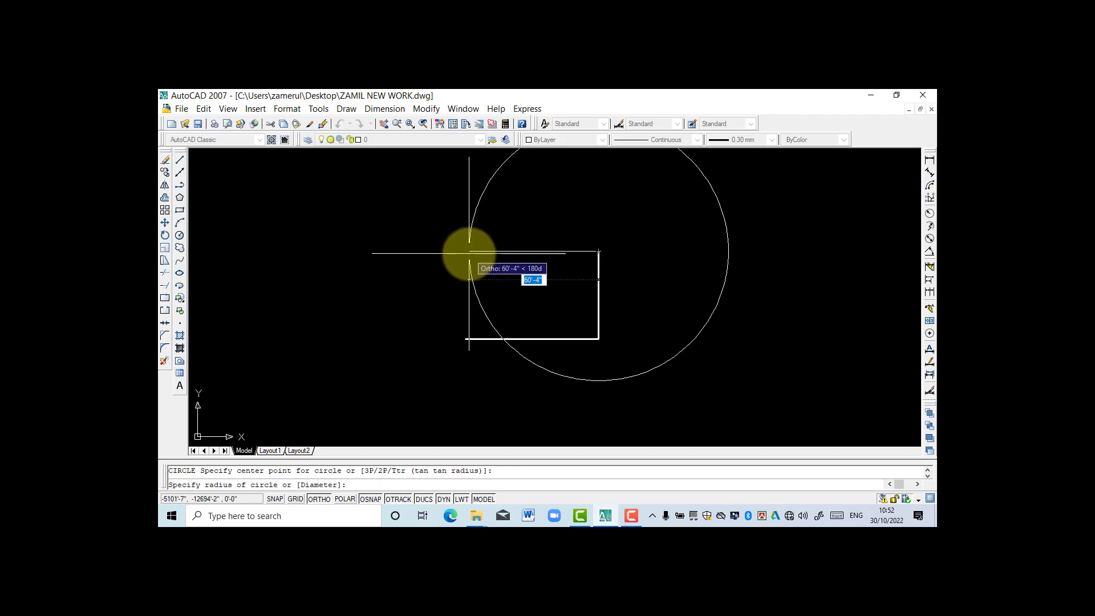
text(63)
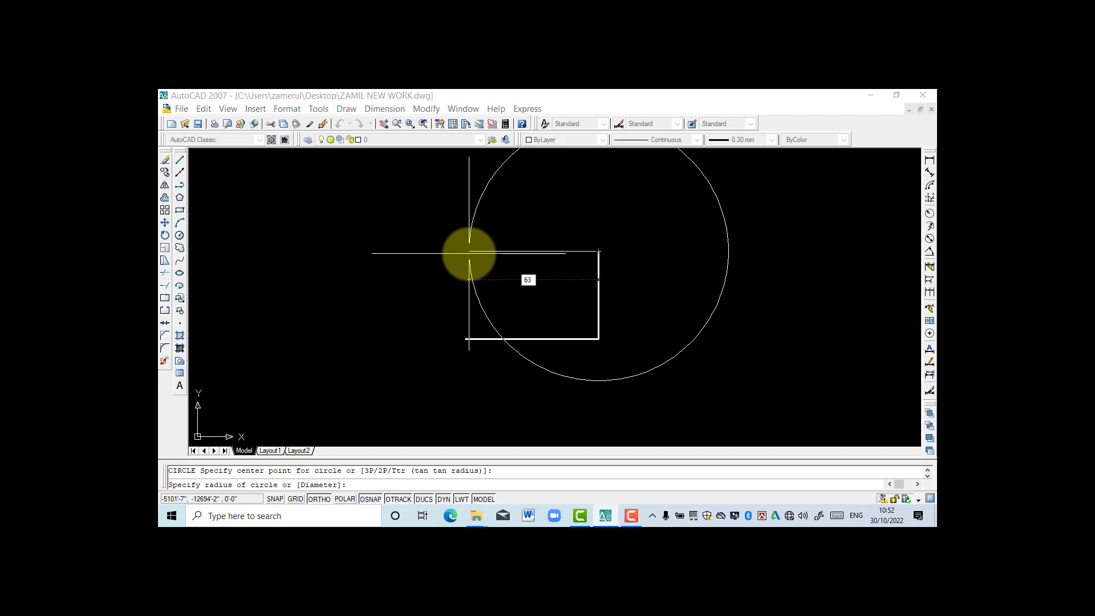
text('2)
key(Return)
key(Escape)
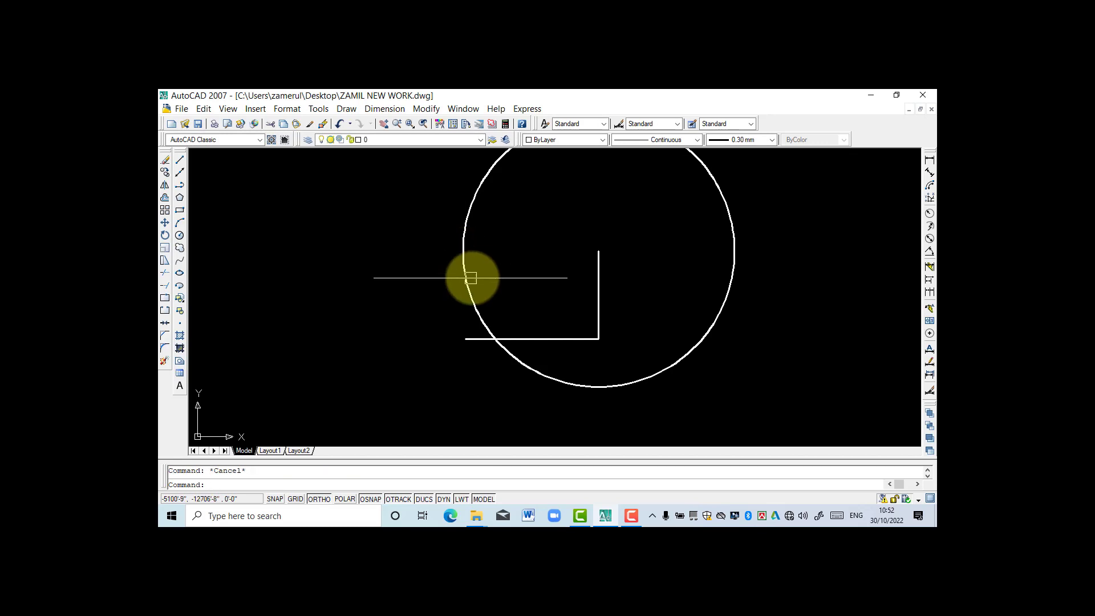
Draw a second construction circle of radius 41'6" centred on the left end of the horizontal boundary line.
scroll(470, 278, down, 2)
scroll(465, 291, up, 2)
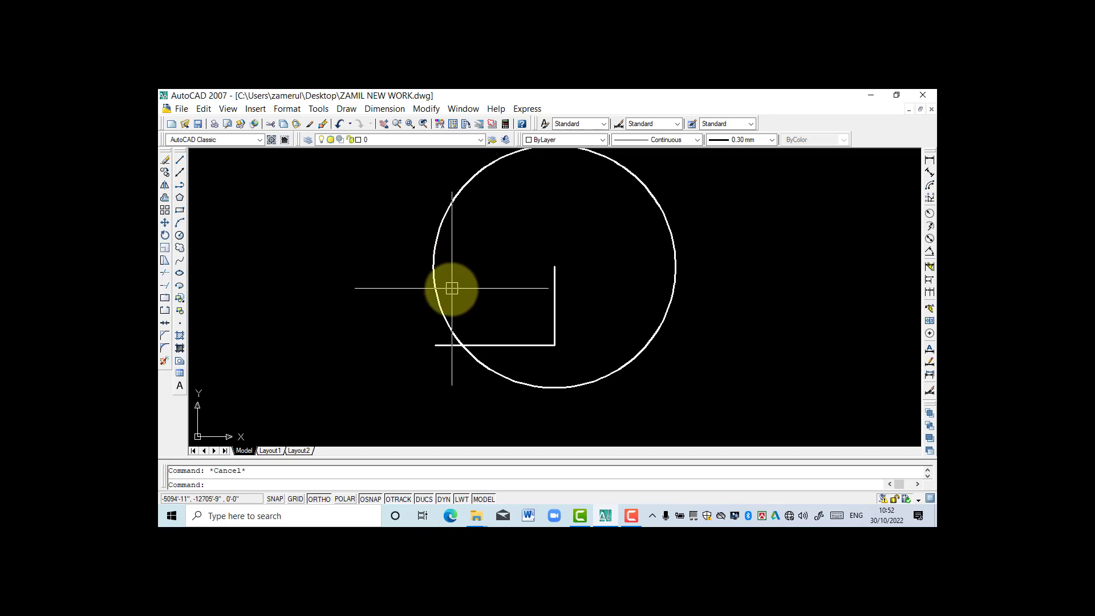
text(c)
key(Return)
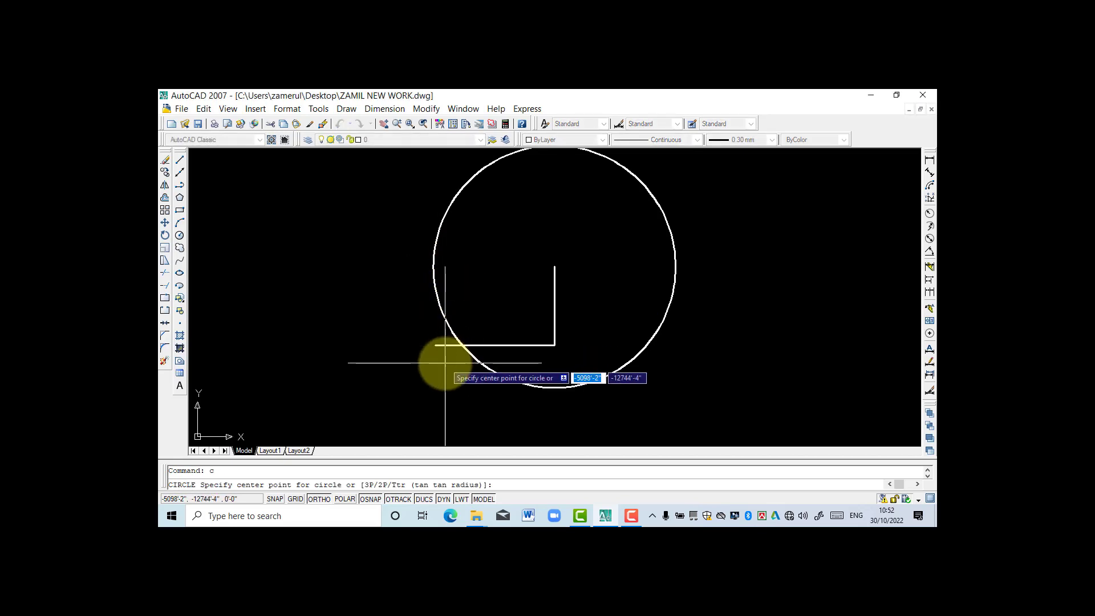
click(436, 345)
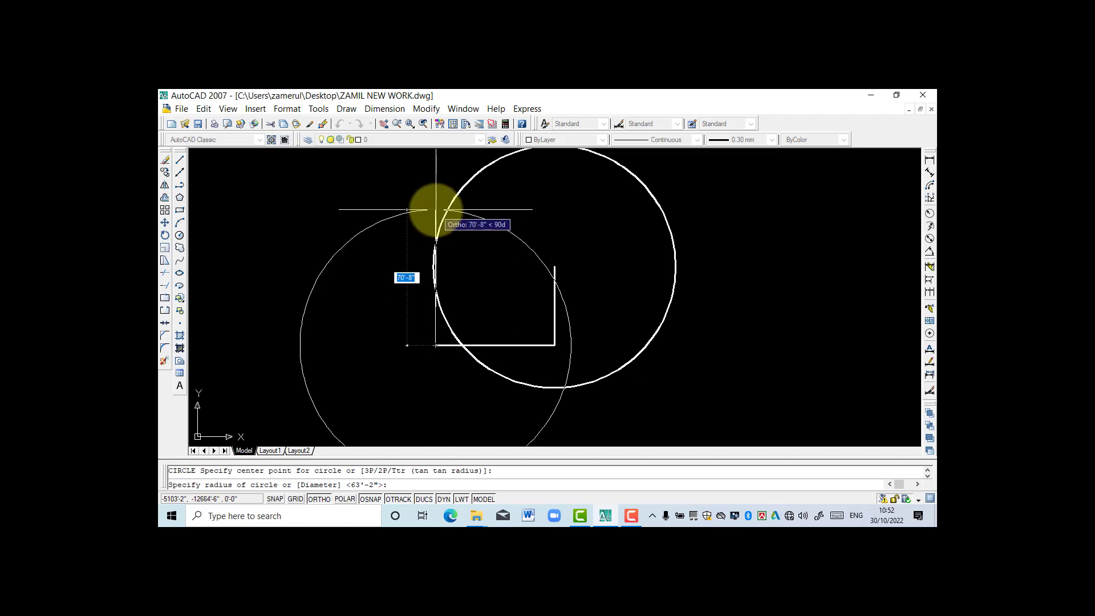
text(4)
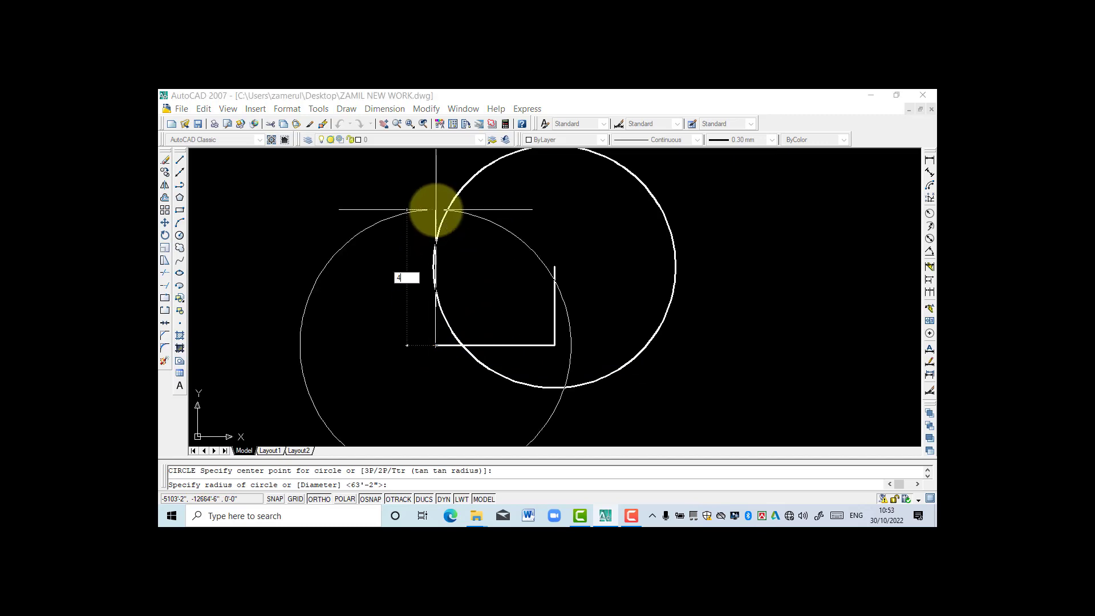
text(1'6)
key(Return)
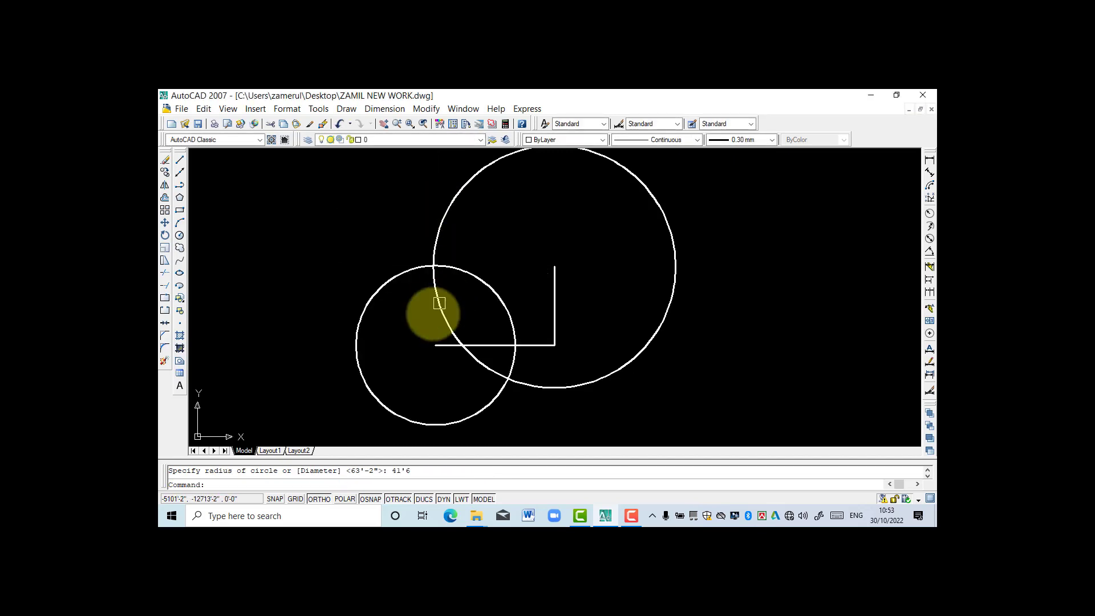
Draw the upper boundary line from the top of the vertical line to the upper intersection of the two circles.
scroll(433, 310, up, 3)
scroll(472, 285, down, 6)
scroll(499, 269, up, 3)
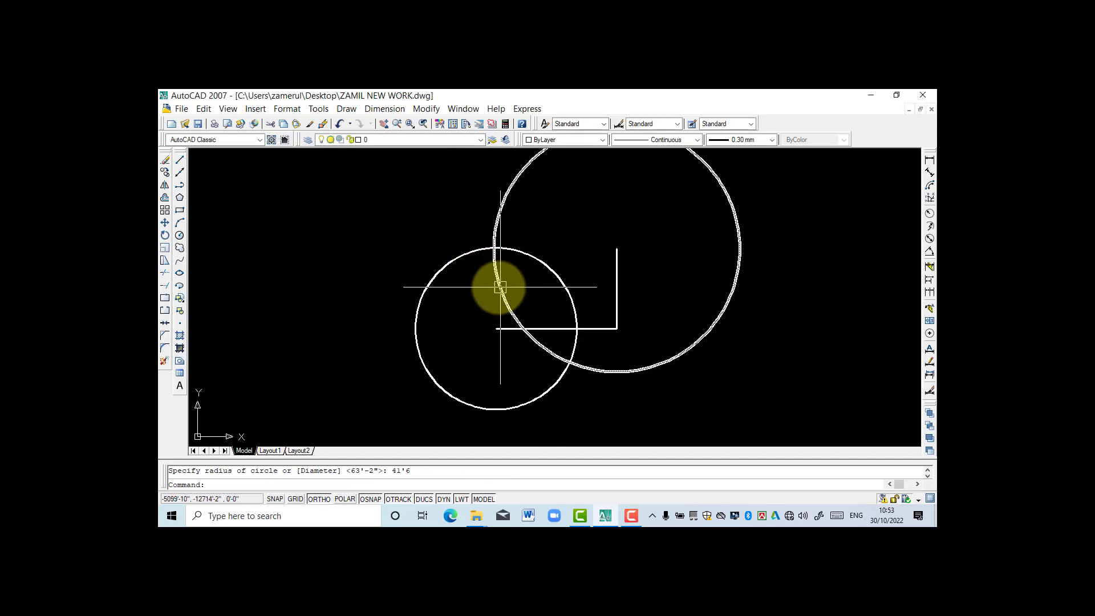
scroll(514, 280, down, 1)
scroll(516, 296, up, 2)
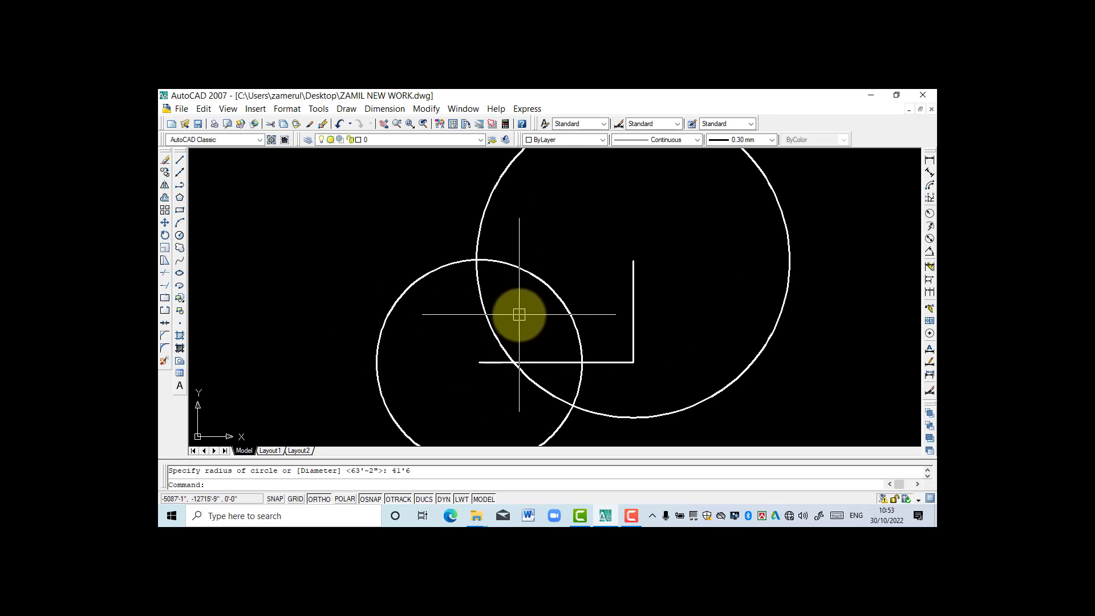
text(l)
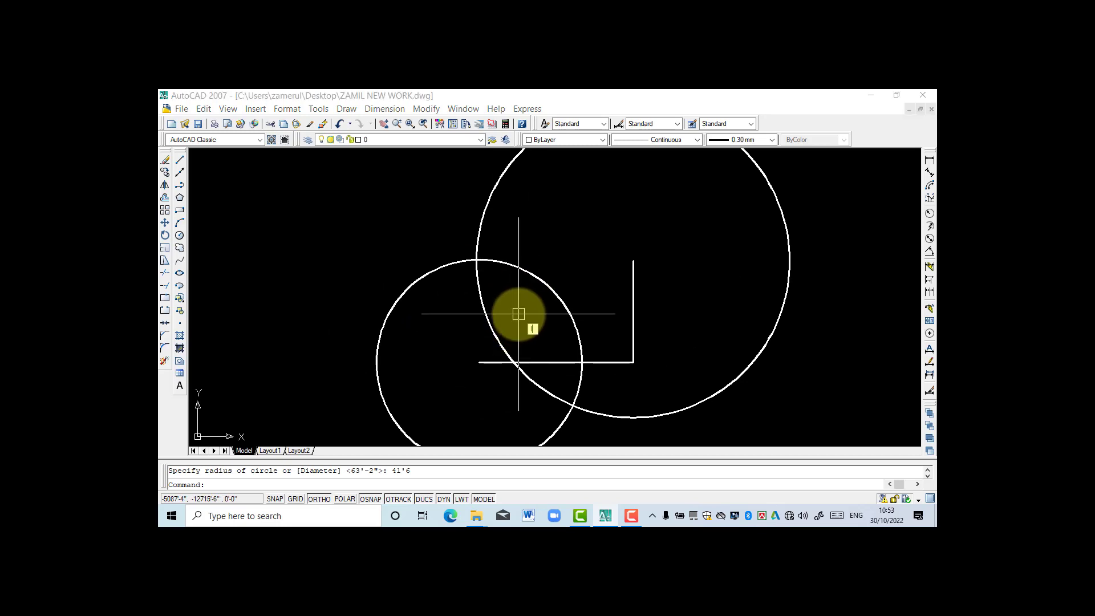
key(Return)
click(633, 261)
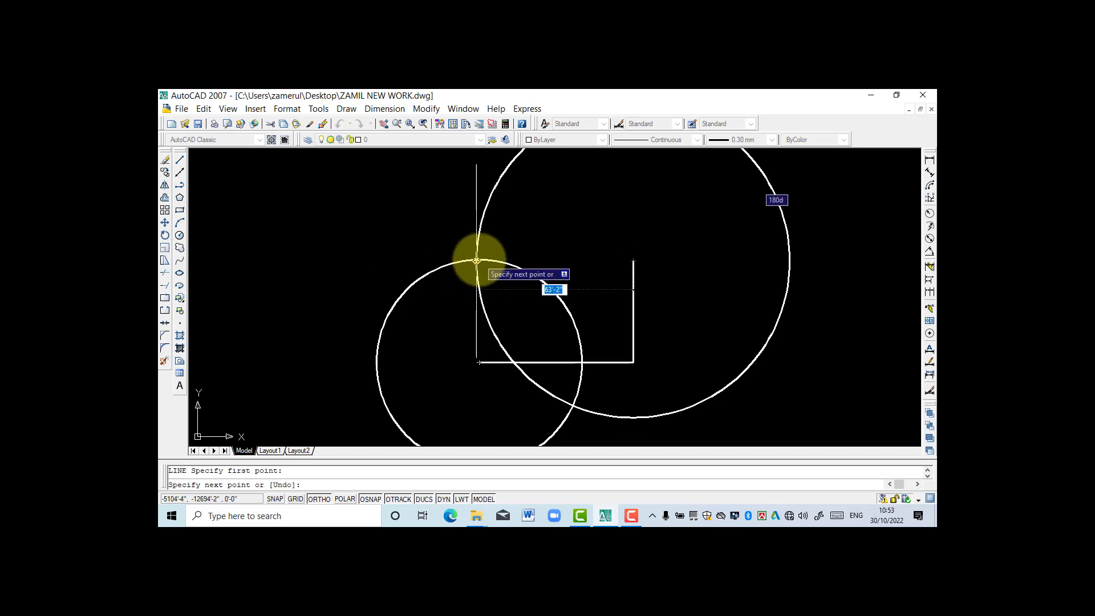
scroll(478, 260, up, 5)
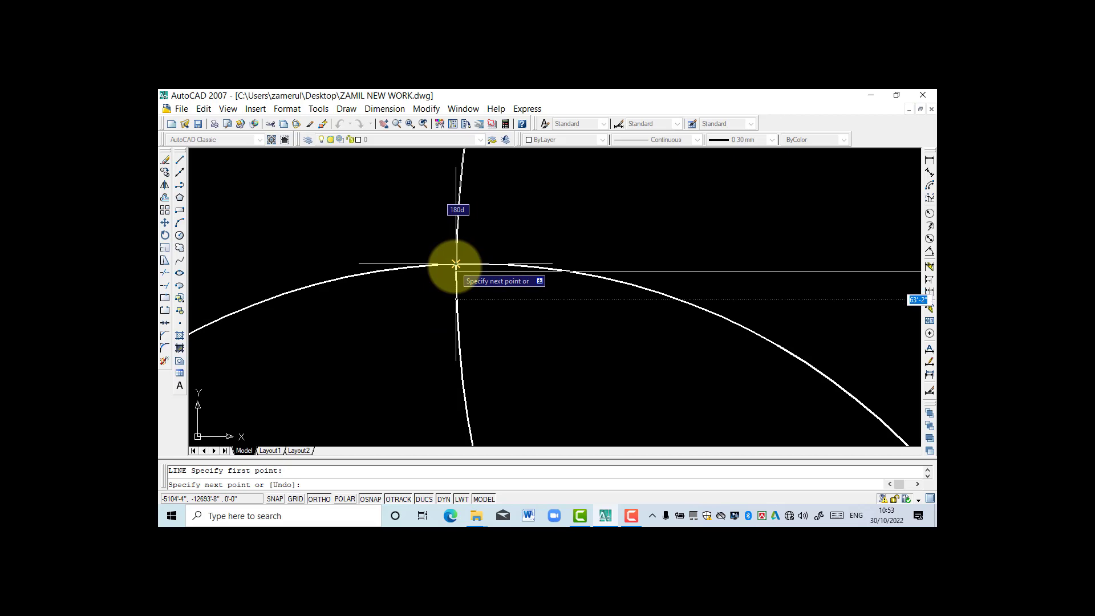
scroll(456, 264, down, 2)
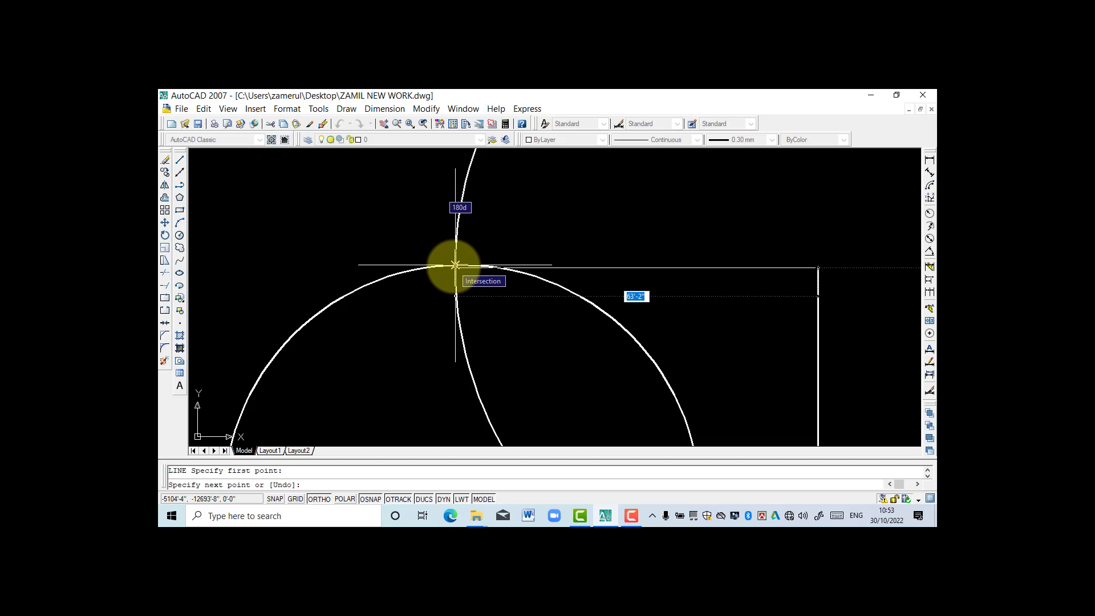
click(455, 265)
Continue the line from the circles' intersection to the left end of the horizontal line, closing the plot boundary.
scroll(460, 246, down, 5)
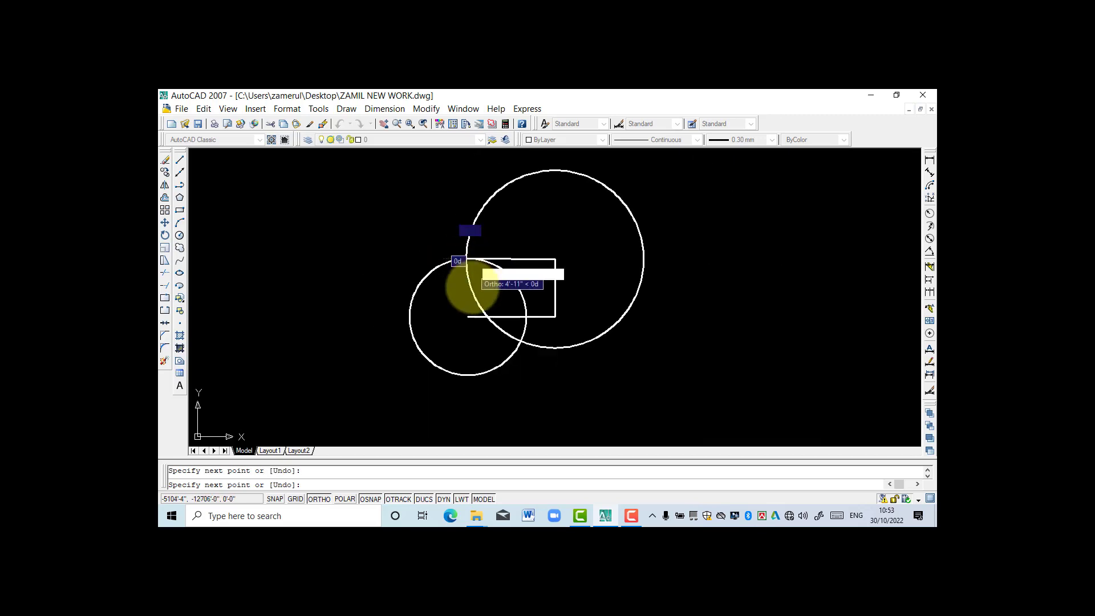
scroll(471, 308, up, 6)
scroll(440, 329, up, 4)
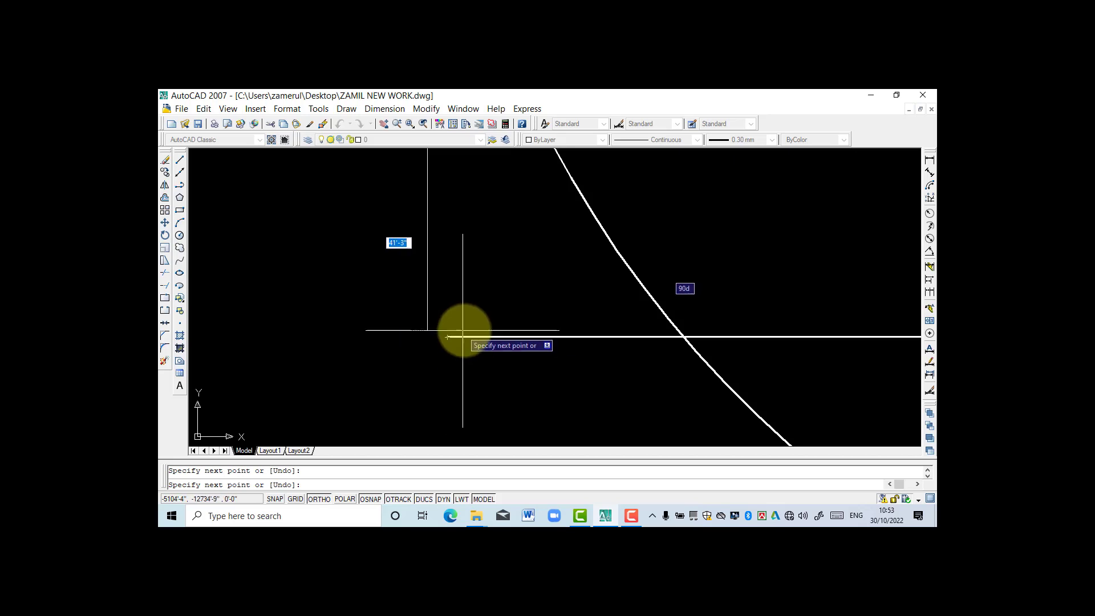
scroll(454, 331, up, 3)
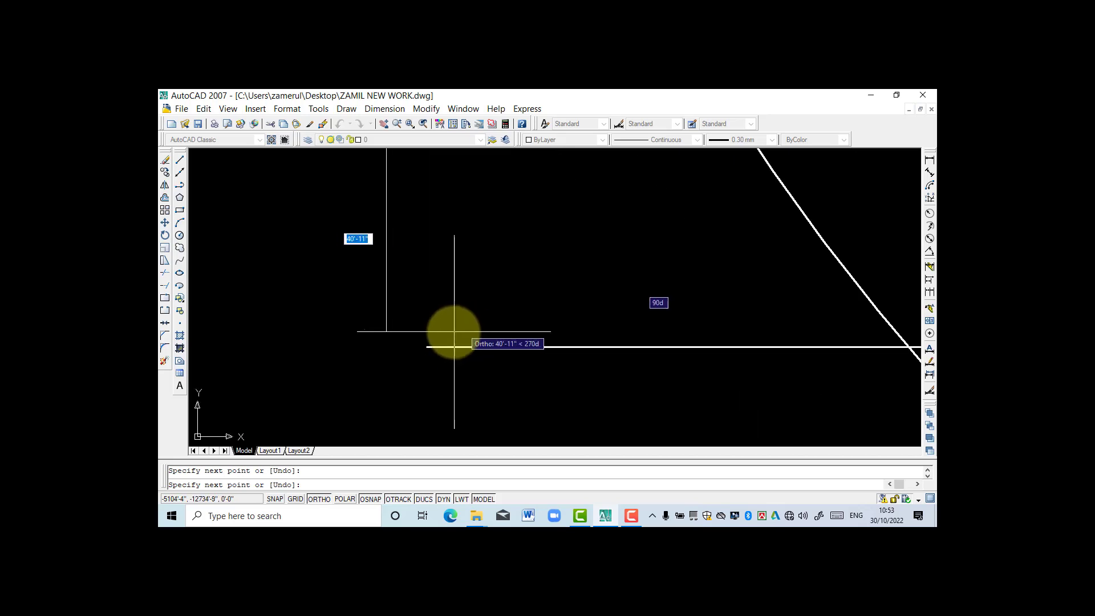
click(426, 347)
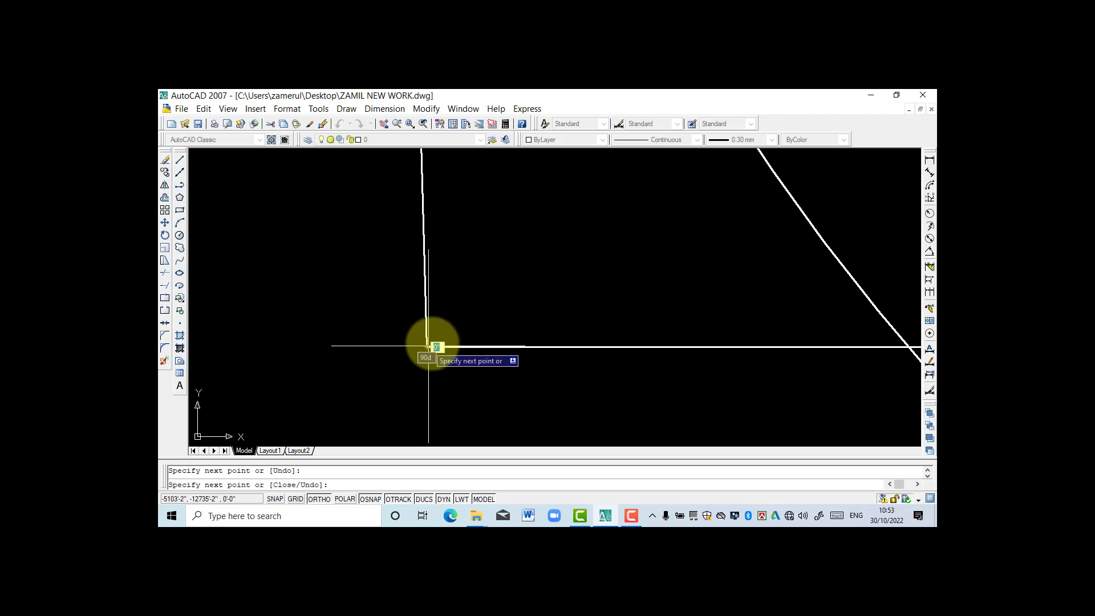
key(Escape)
Delete both construction circles, leaving only the four boundary lines.
scroll(367, 333, down, 2)
scroll(513, 342, down, 4)
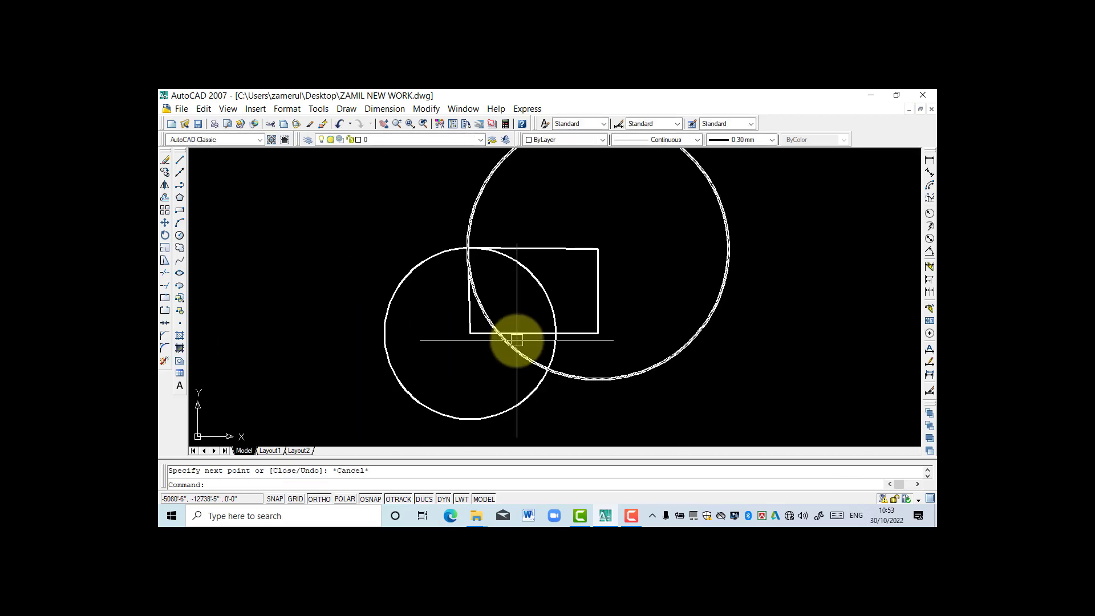
scroll(513, 294, up, 3)
scroll(533, 289, down, 2)
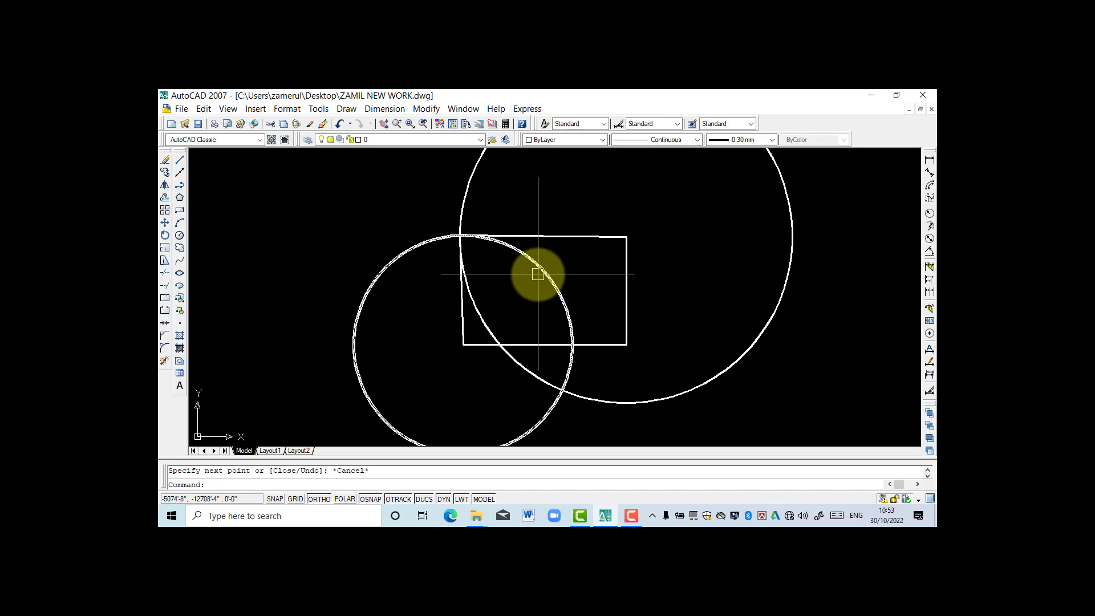
scroll(545, 262, up, 2)
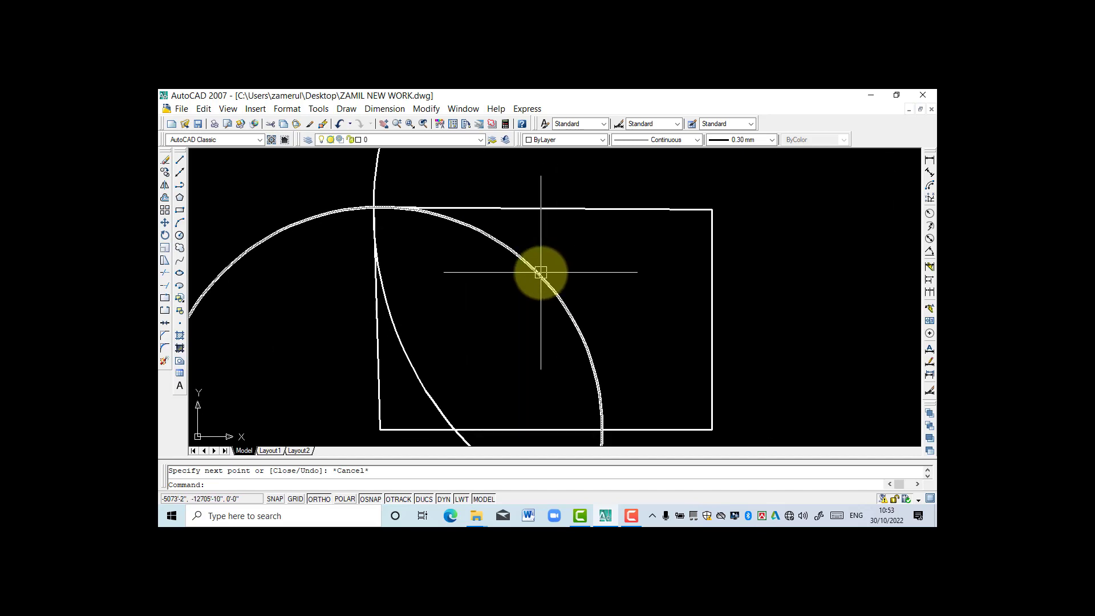
click(540, 272)
scroll(529, 303, down, 4)
click(499, 249)
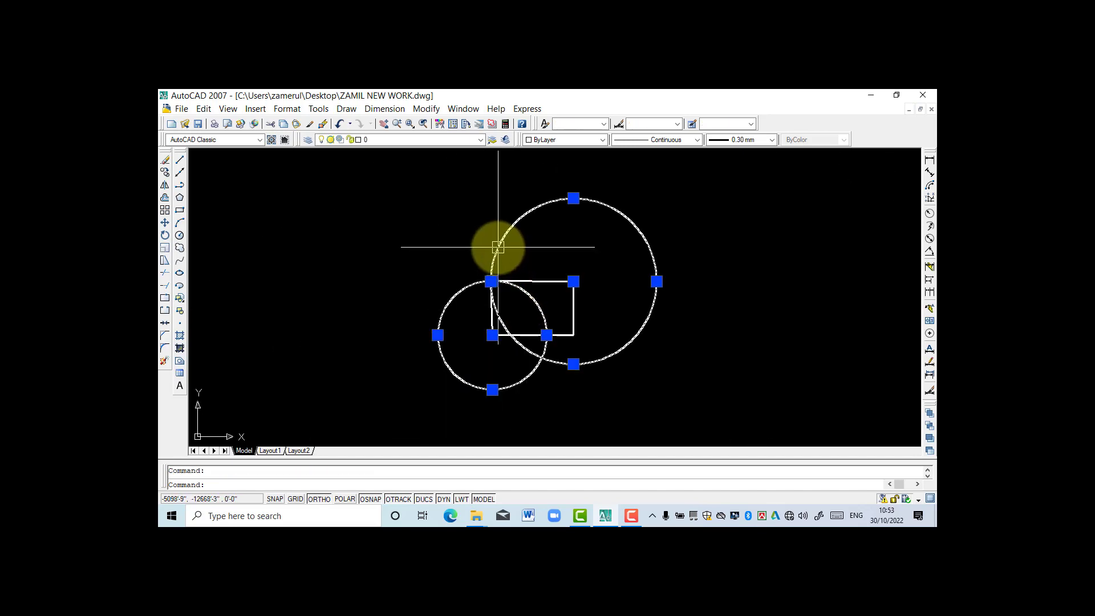
key(Delete)
Examine the corners and sides of the closed four-sided plot boundary.
scroll(510, 298, up, 4)
scroll(489, 290, down, 4)
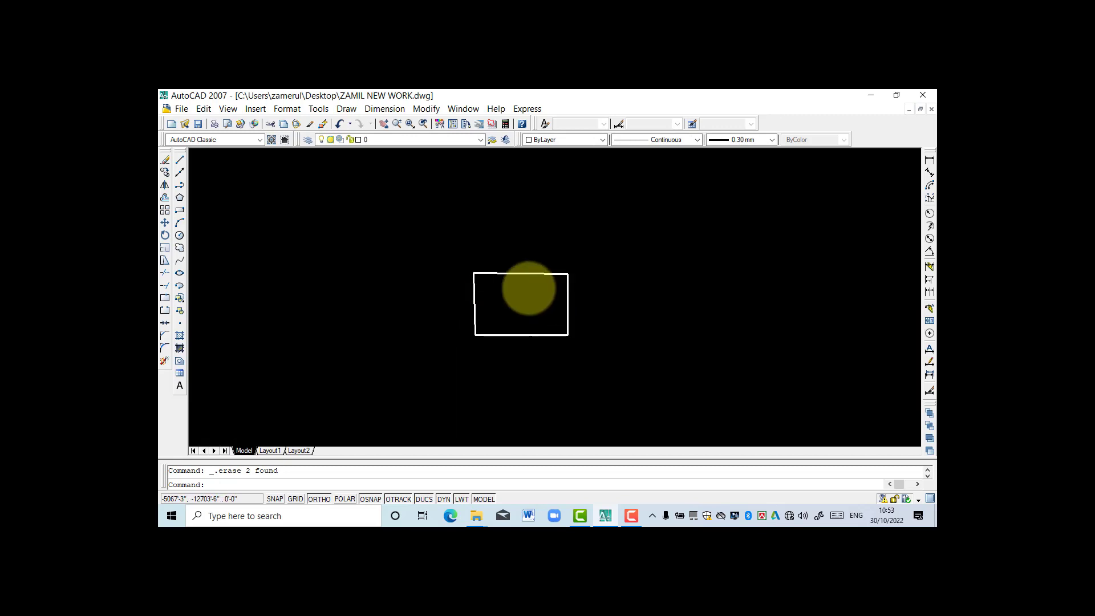
scroll(526, 288, up, 3)
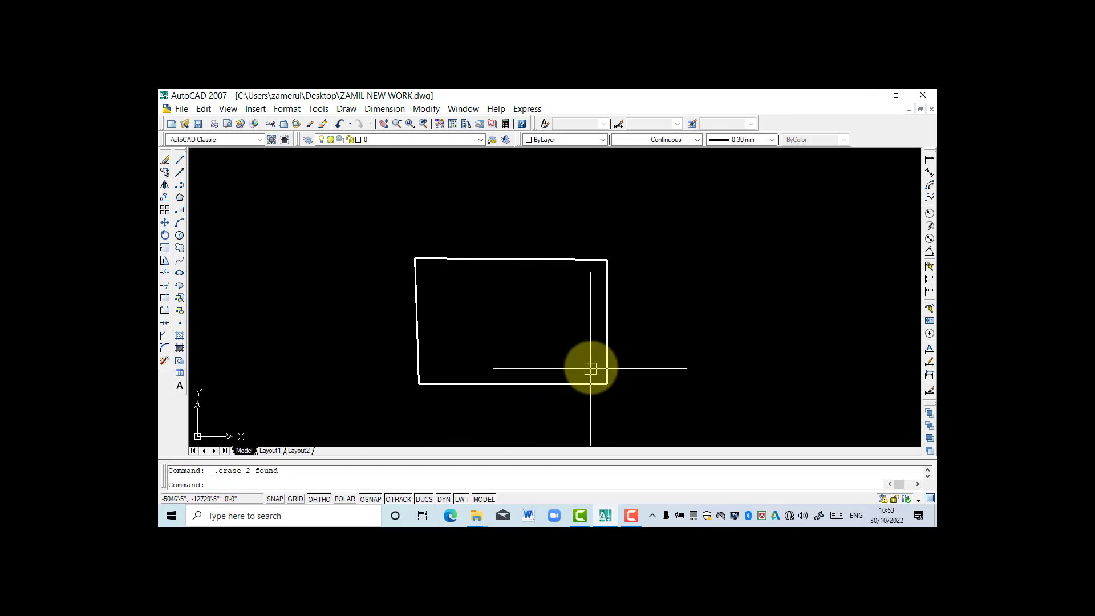
scroll(587, 274, up, 3)
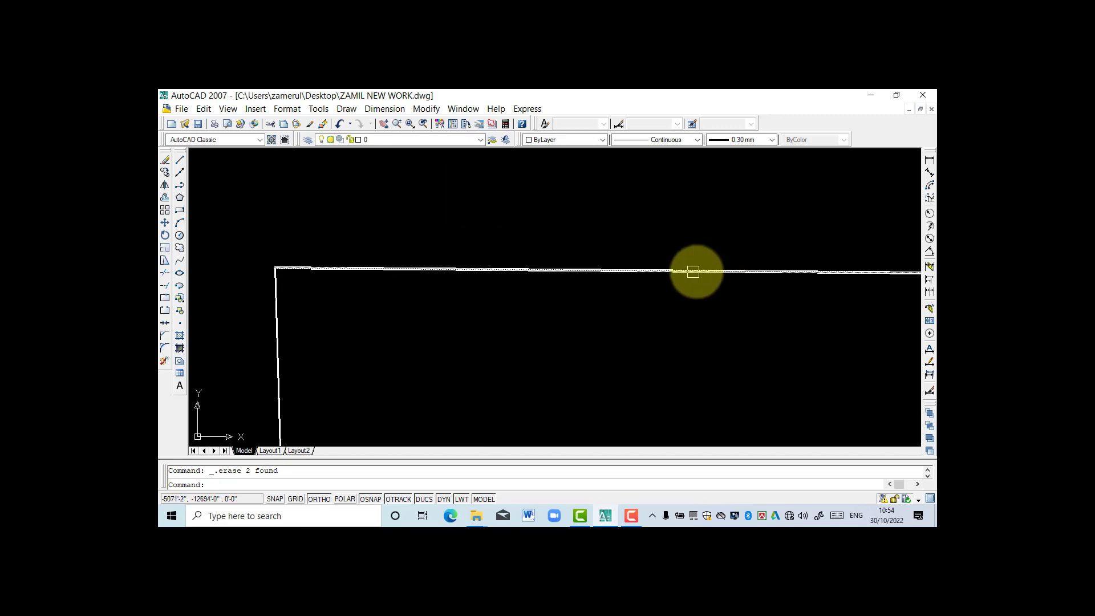
scroll(502, 261, down, 3)
scroll(471, 300, up, 2)
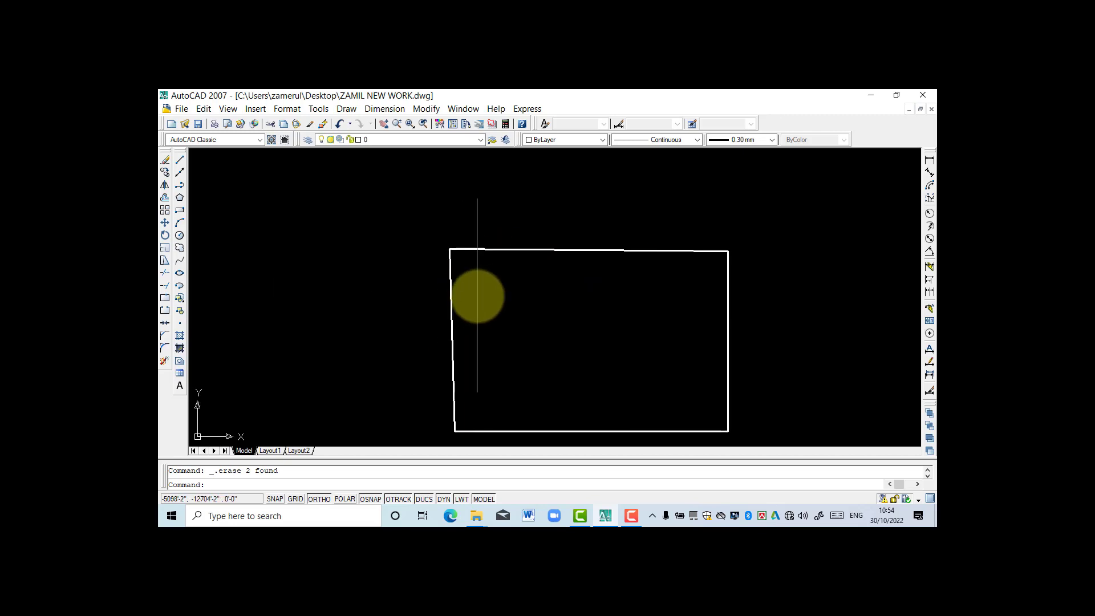
scroll(508, 309, down, 2)
scroll(541, 377, up, 1)
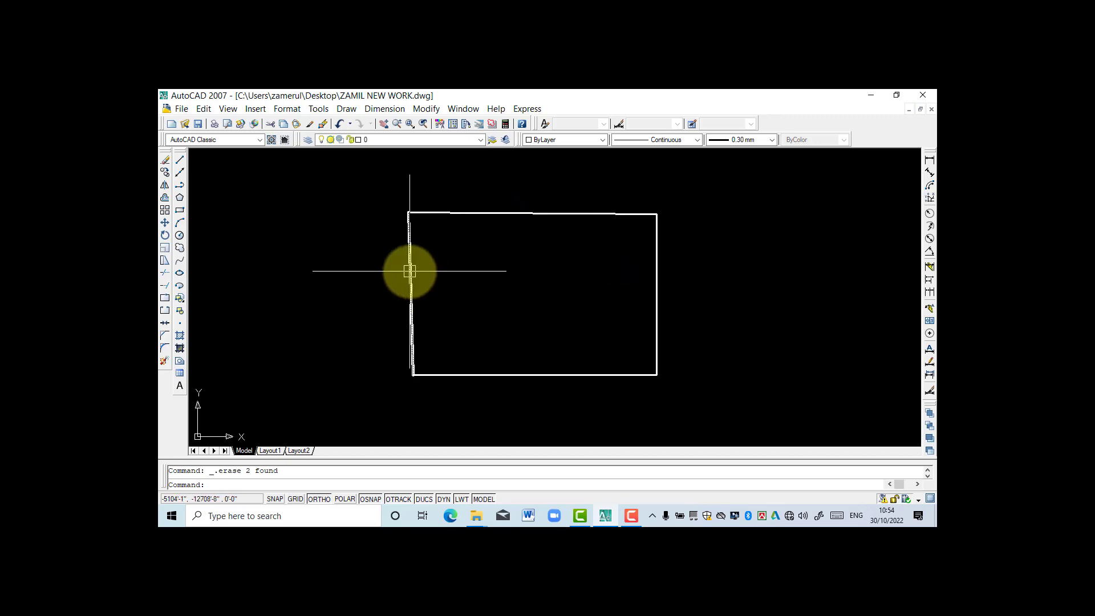
scroll(495, 270, up, 2)
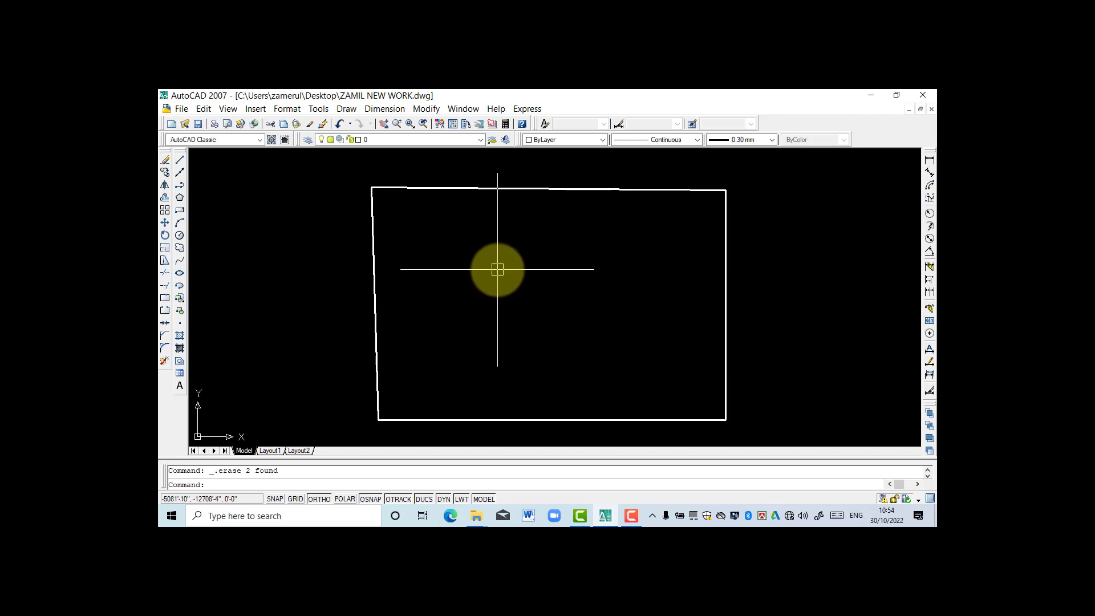
scroll(497, 269, down, 4)
scroll(501, 255, up, 3)
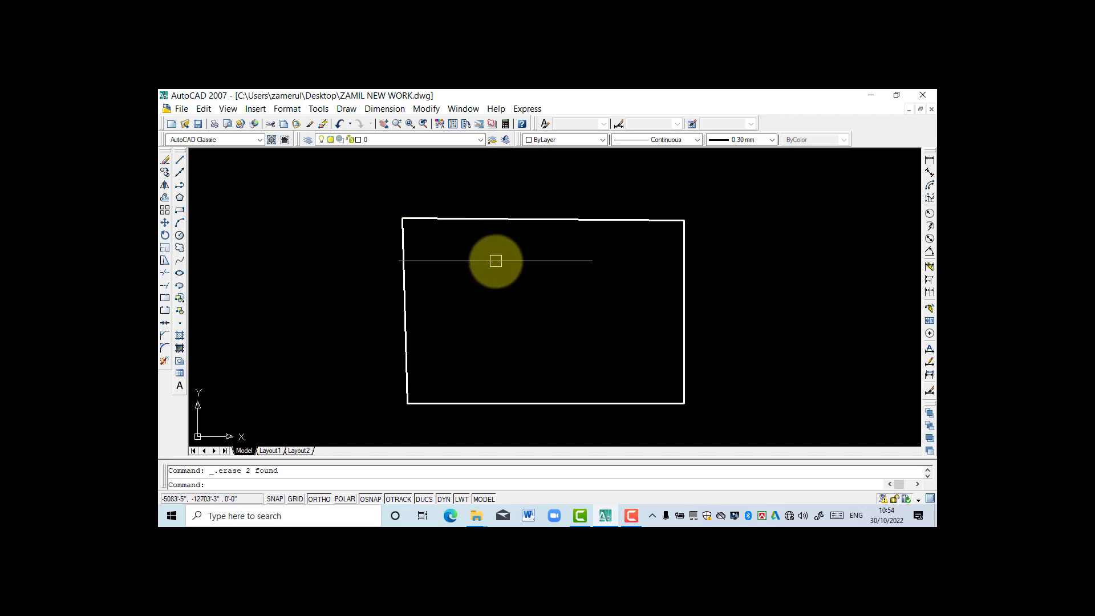
scroll(483, 288, down, 2)
scroll(526, 287, up, 3)
scroll(541, 286, down, 2)
scroll(570, 299, up, 2)
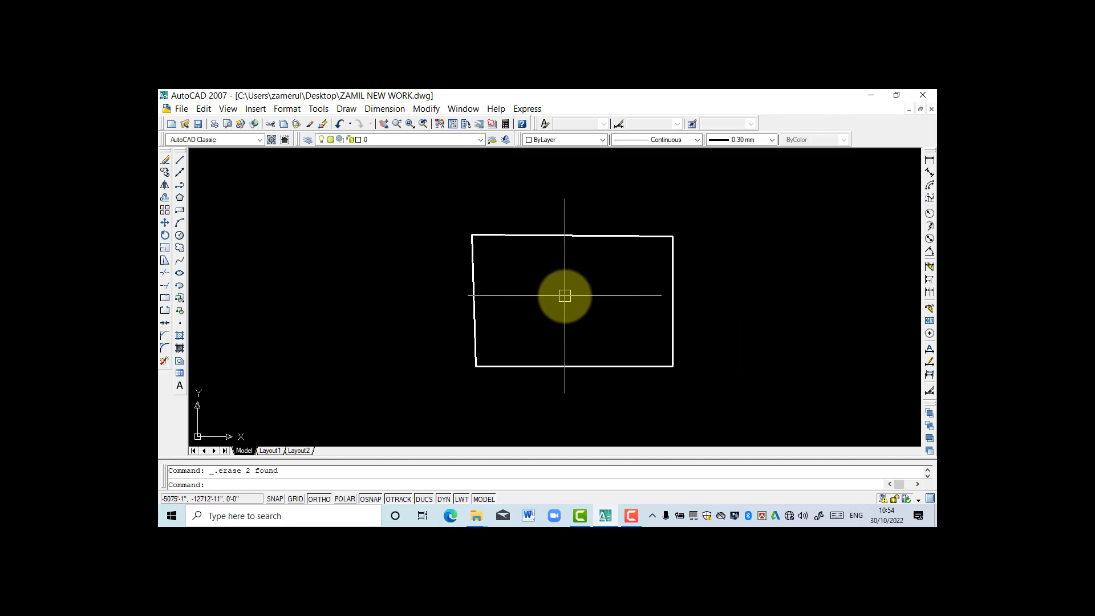
scroll(568, 297, up, 2)
scroll(496, 303, down, 2)
scroll(536, 293, up, 2)
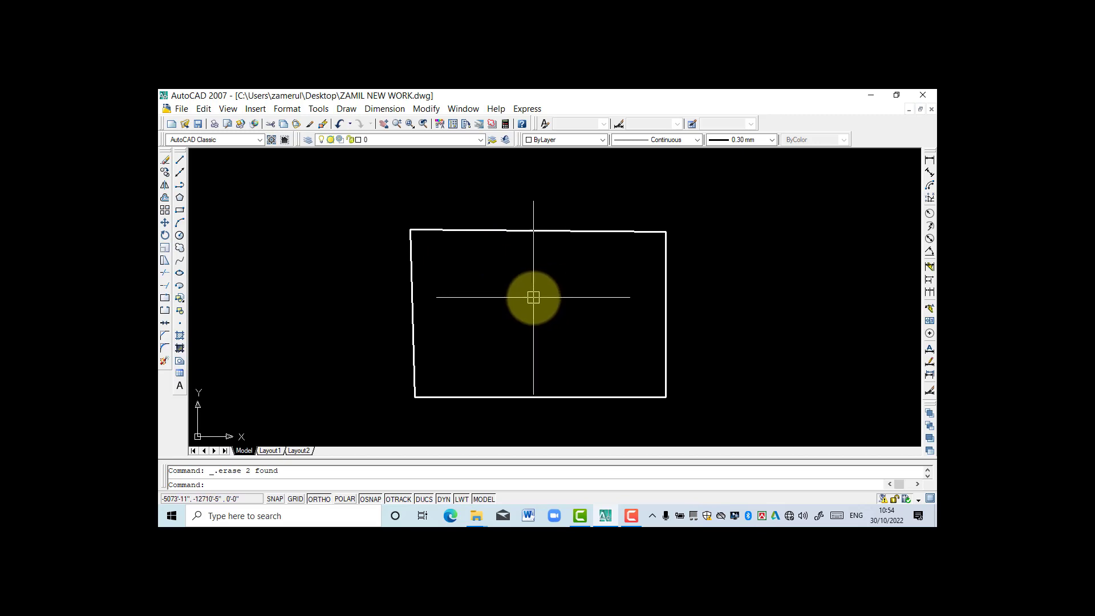
Add a linear dimension to the upper side of the plot boundary, placing the dimension line just above it.
click(930, 161)
key(Return)
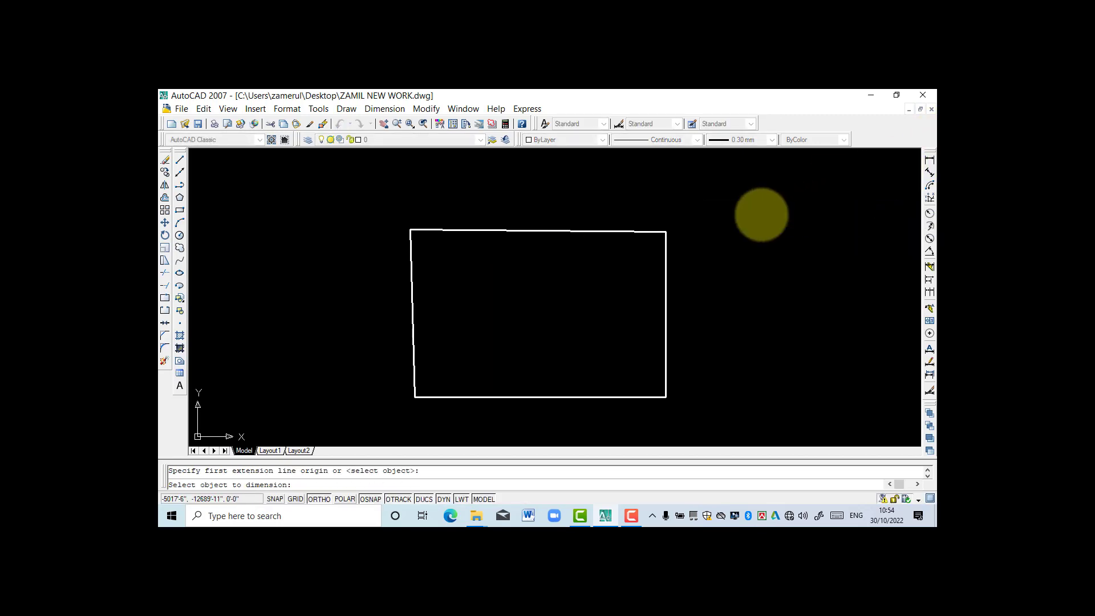
click(555, 228)
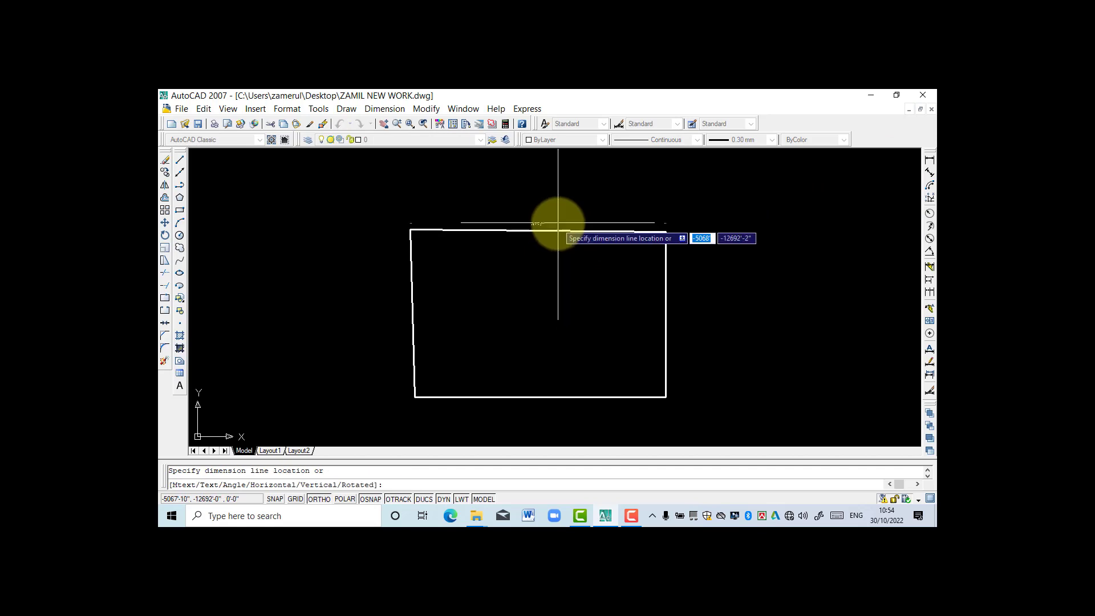
scroll(554, 228, up, 3)
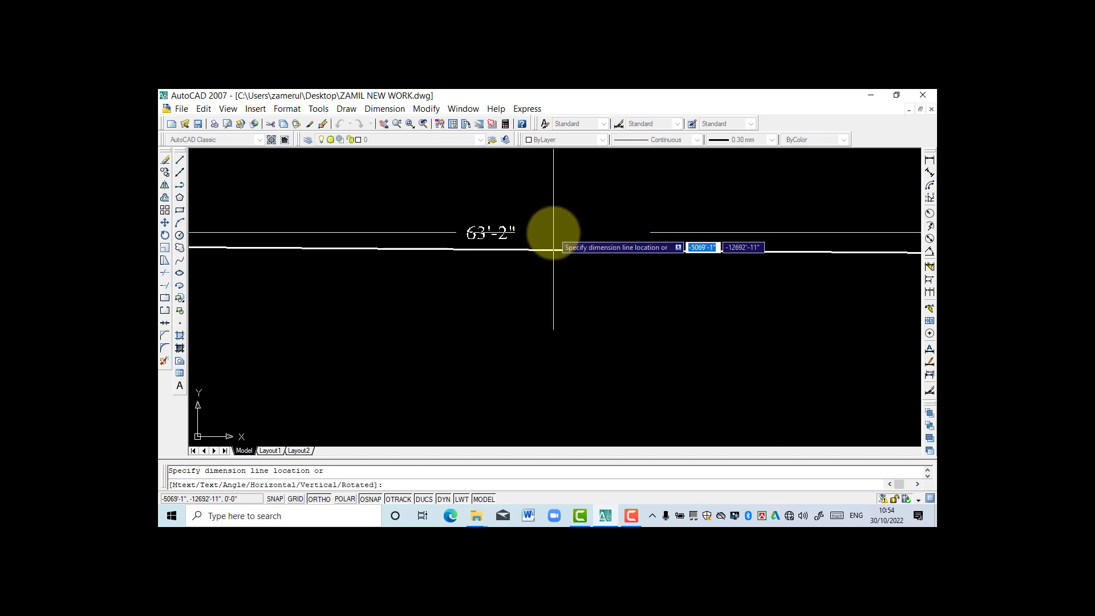
click(554, 233)
scroll(554, 228, down, 5)
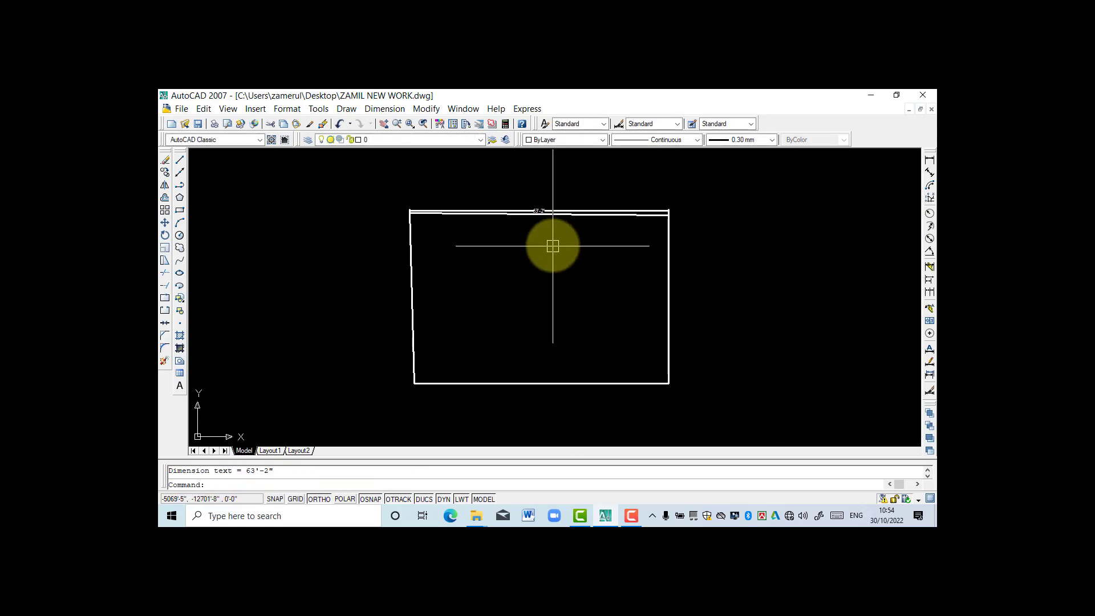
Add a linear dimension to the right side of the plot boundary, placing the dimension line just outside it.
scroll(553, 242, up, 3)
key(Return)
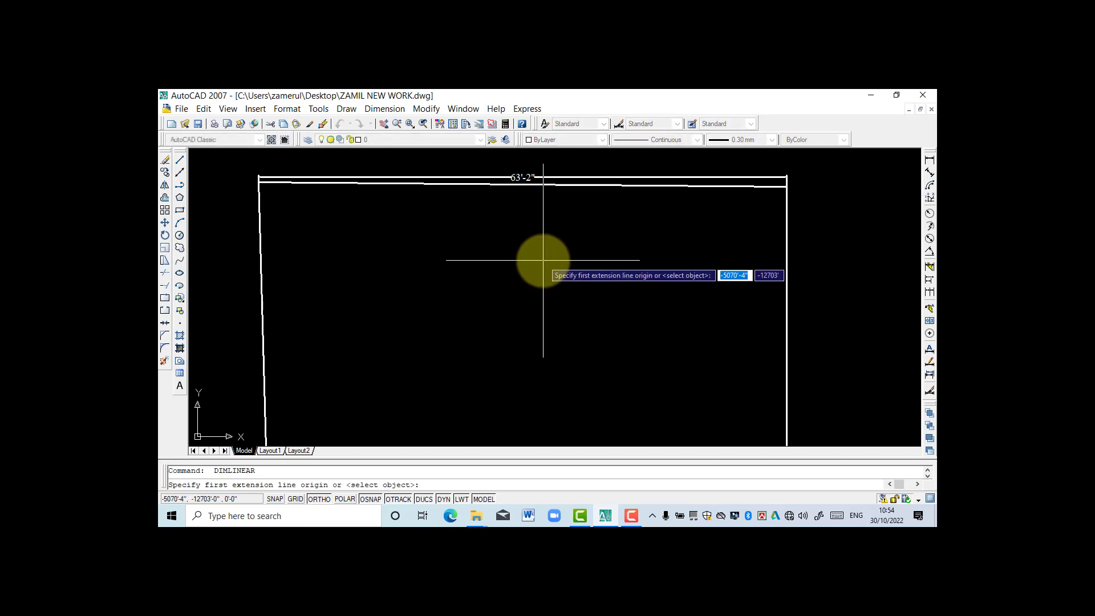
key(Return)
scroll(534, 251, down, 4)
scroll(627, 263, up, 6)
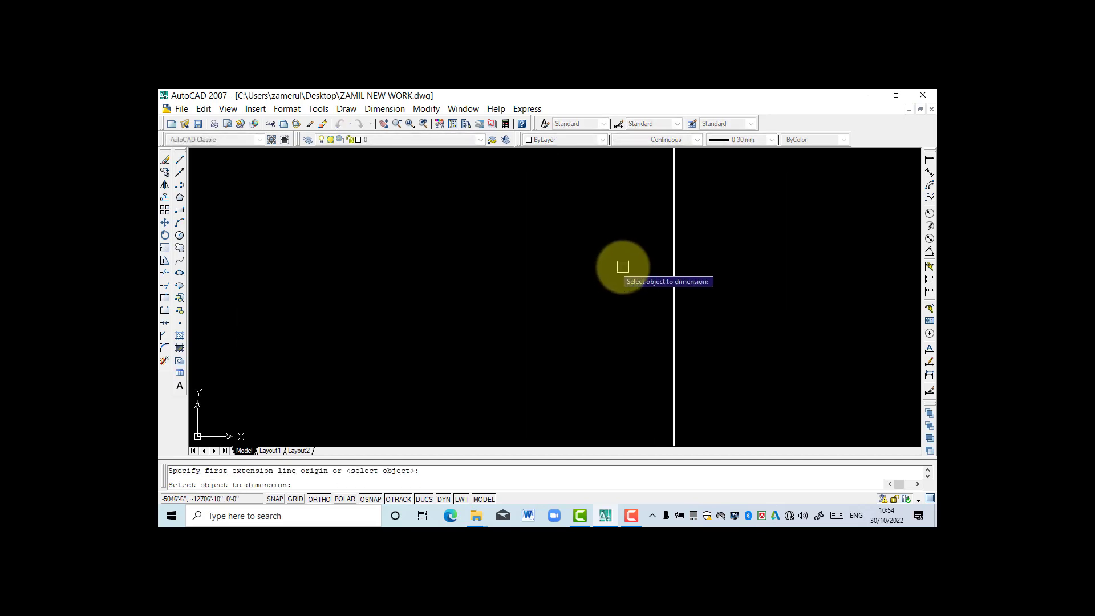
click(675, 282)
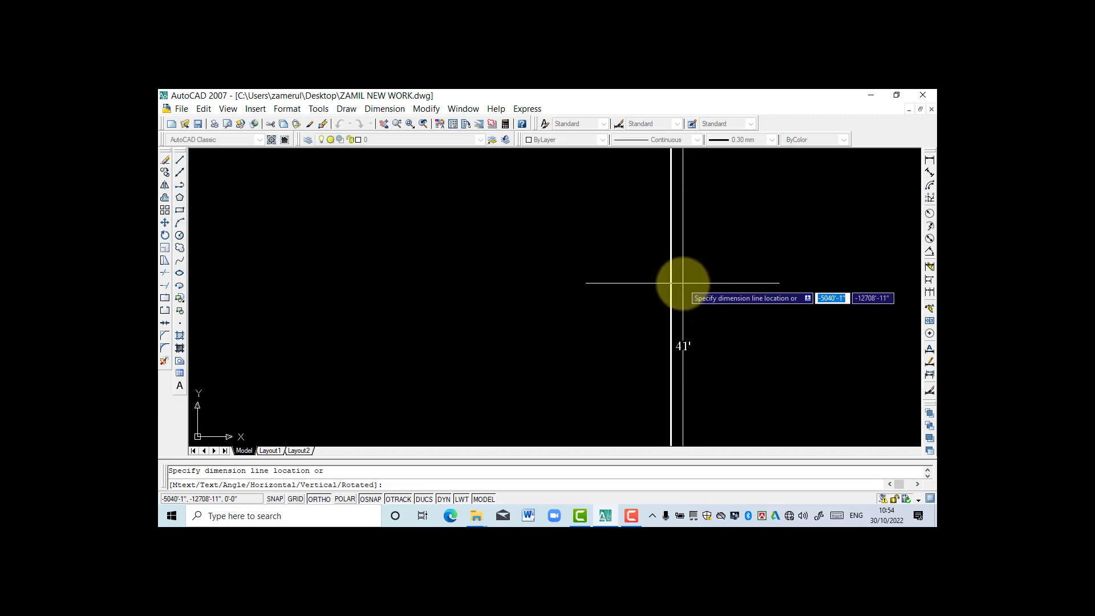
click(683, 282)
Add a linear dimension to the lower side of the plot boundary, placing the dimension line just below it.
scroll(580, 298, down, 5)
scroll(572, 296, up, 5)
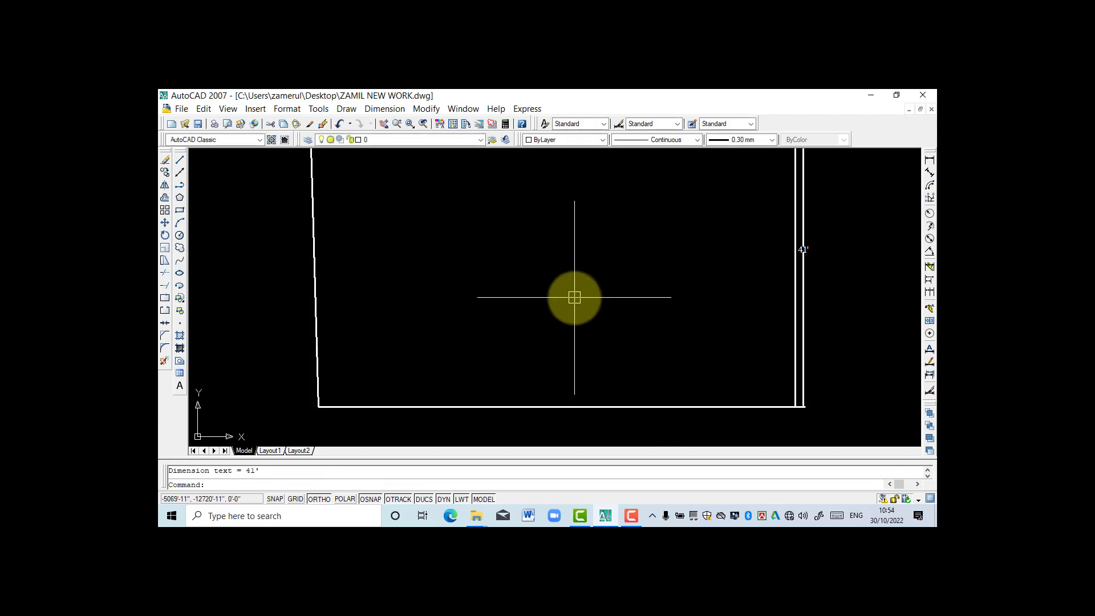
key(Return)
key(Return)
scroll(623, 306, down, 4)
scroll(616, 325, up, 3)
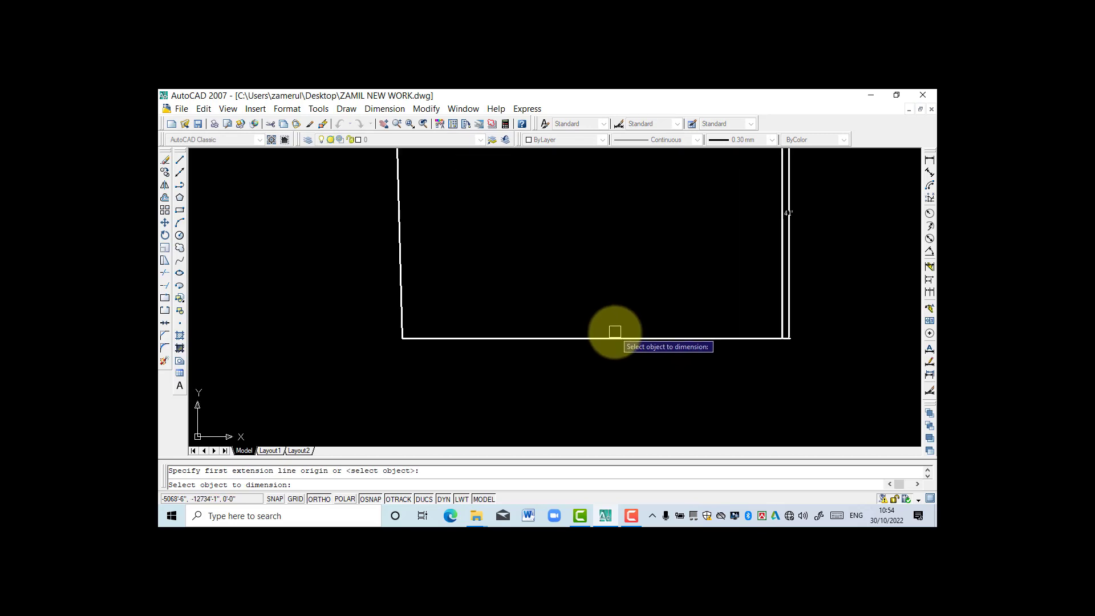
click(601, 339)
scroll(597, 341, up, 4)
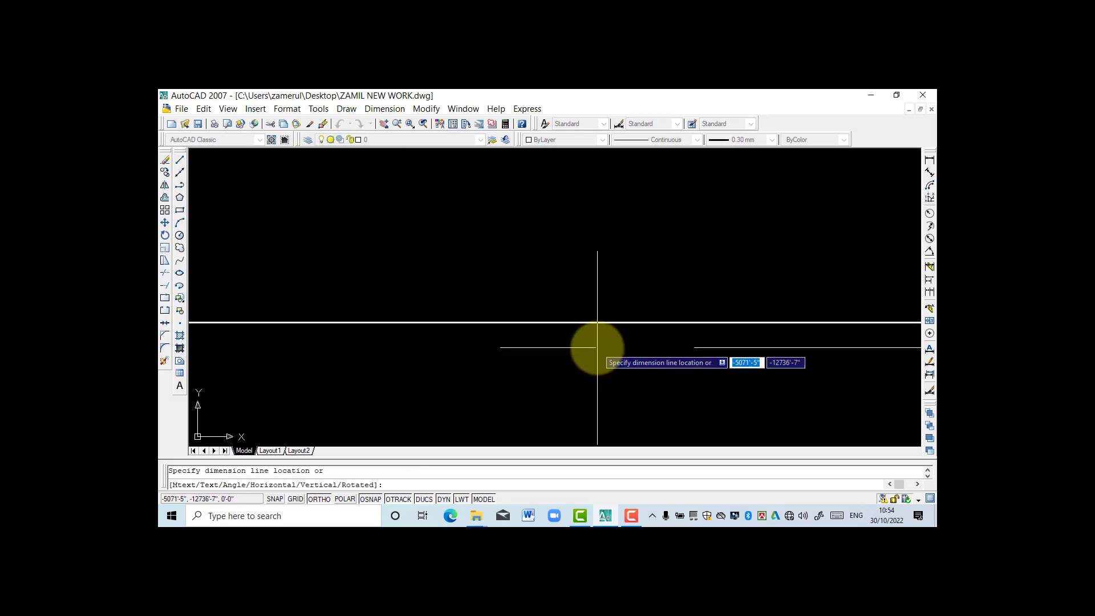
click(597, 341)
Add a linear dimension to the slanted left side of the plot boundary, placing the dimension line just outside it.
key(Return)
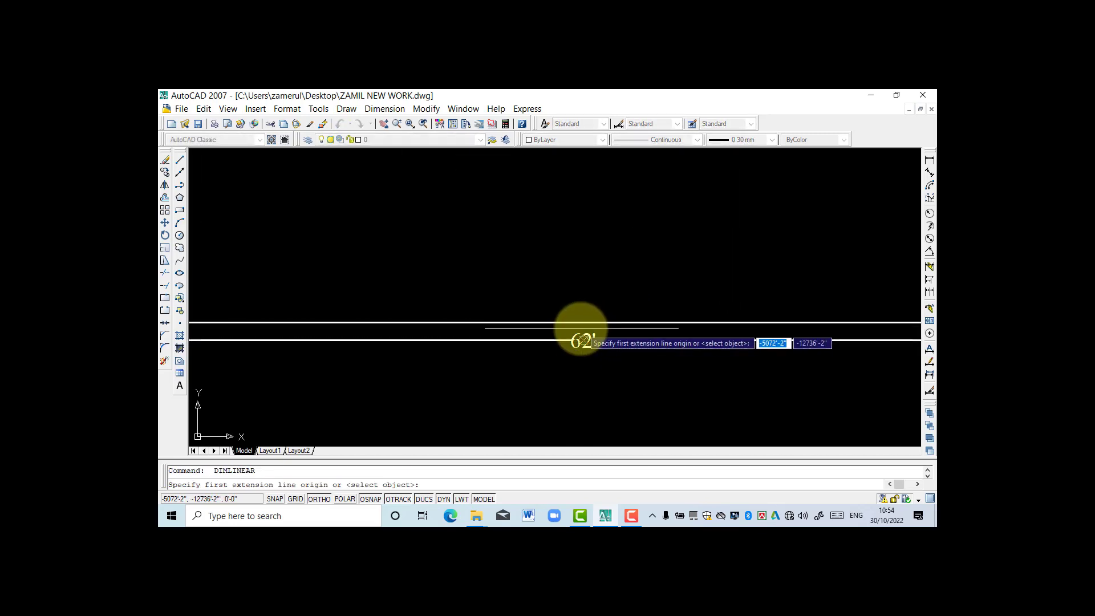
key(Return)
scroll(482, 235, down, 6)
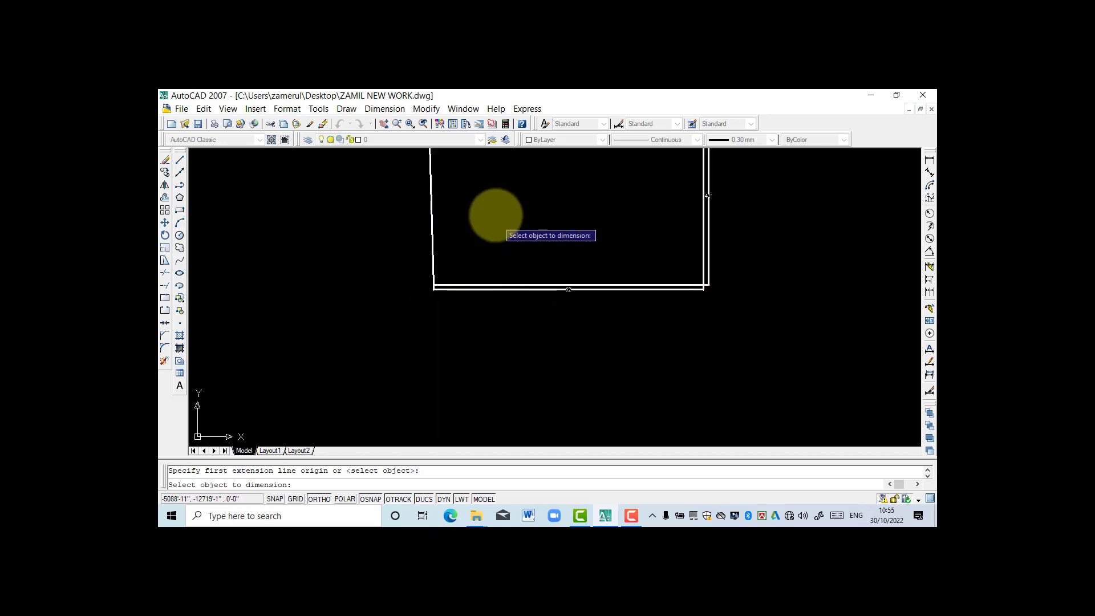
scroll(467, 210, up, 5)
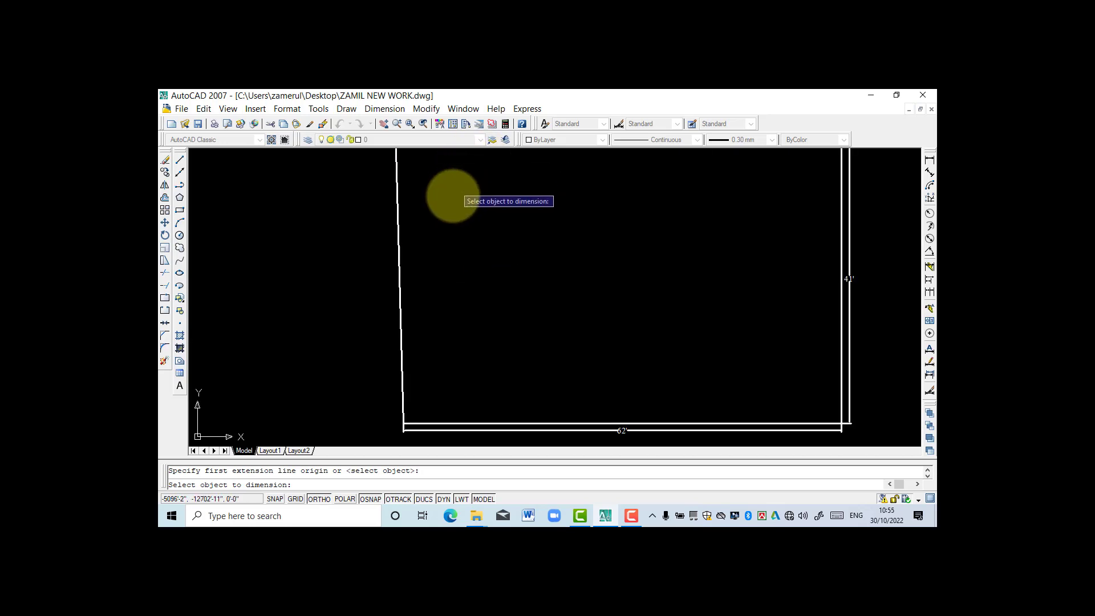
click(401, 266)
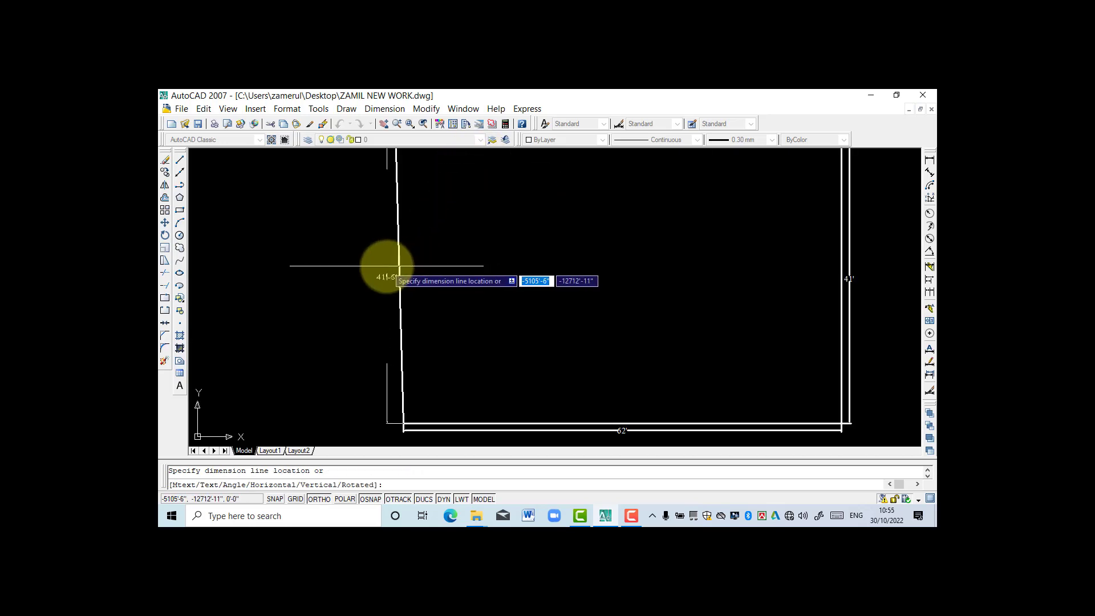
click(382, 267)
scroll(406, 305, up, 2)
scroll(482, 310, down, 4)
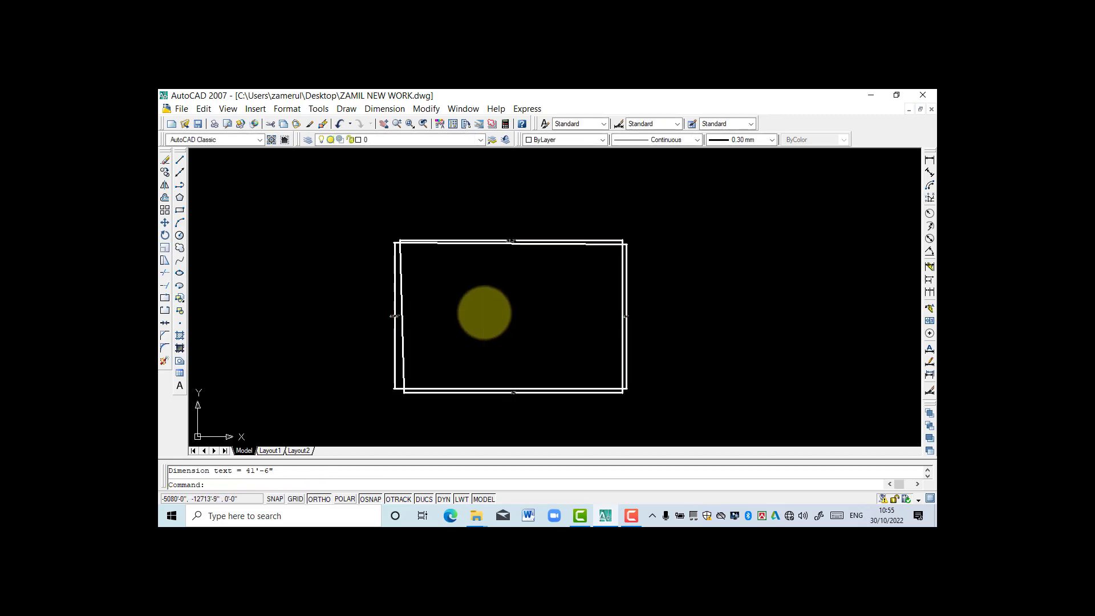
Examine the four side dimensions around the plot boundary.
scroll(484, 277, up, 2)
scroll(634, 185, down, 4)
scroll(609, 232, up, 3)
scroll(492, 337, down, 2)
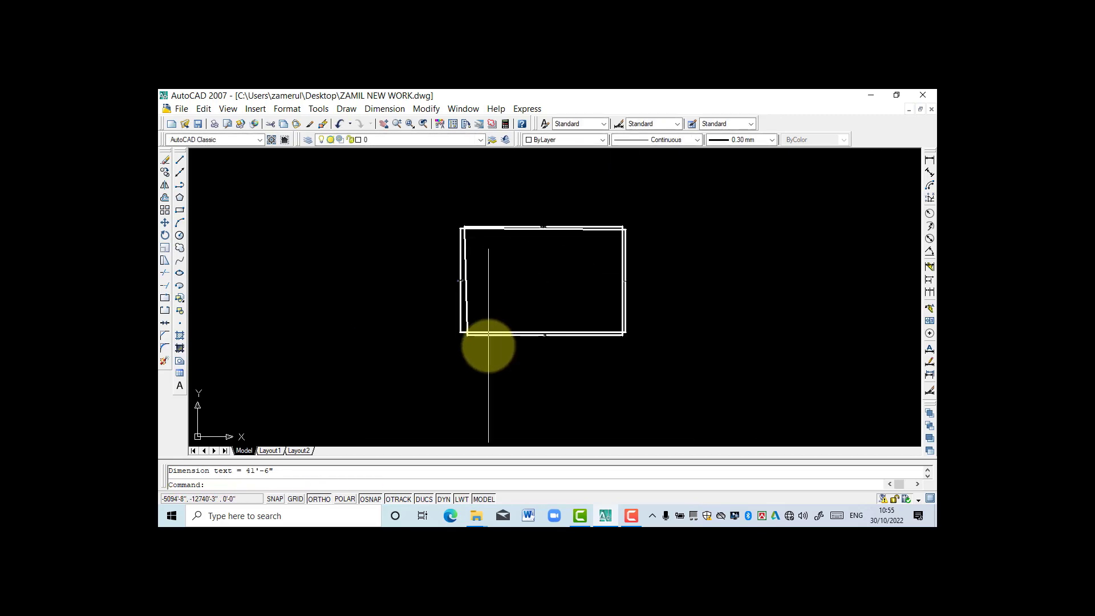
scroll(516, 218, up, 5)
scroll(519, 232, down, 2)
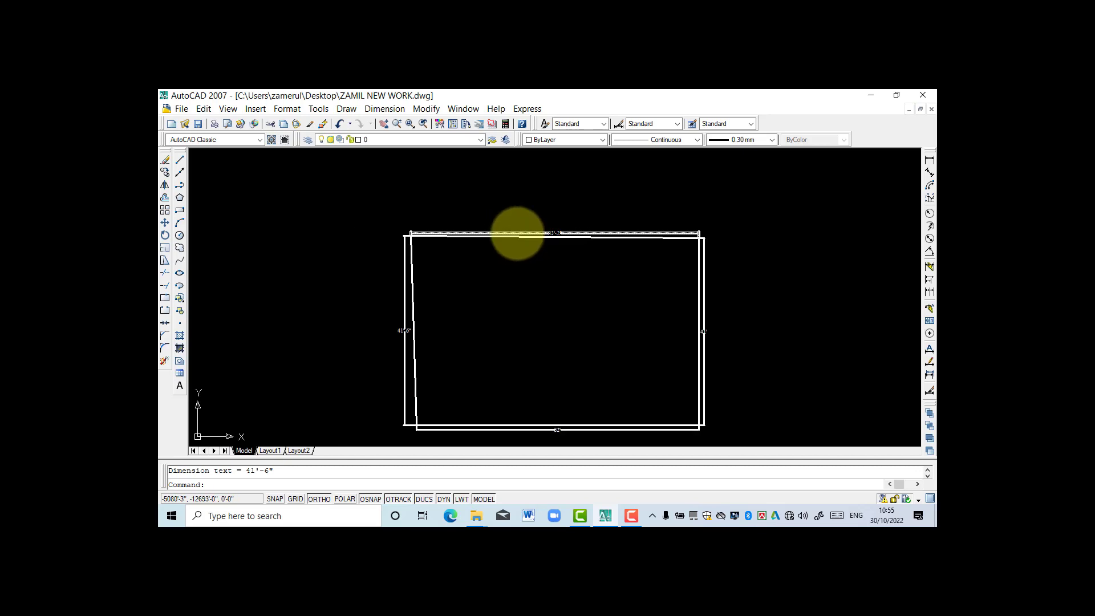
scroll(443, 234, down, 3)
scroll(599, 274, up, 3)
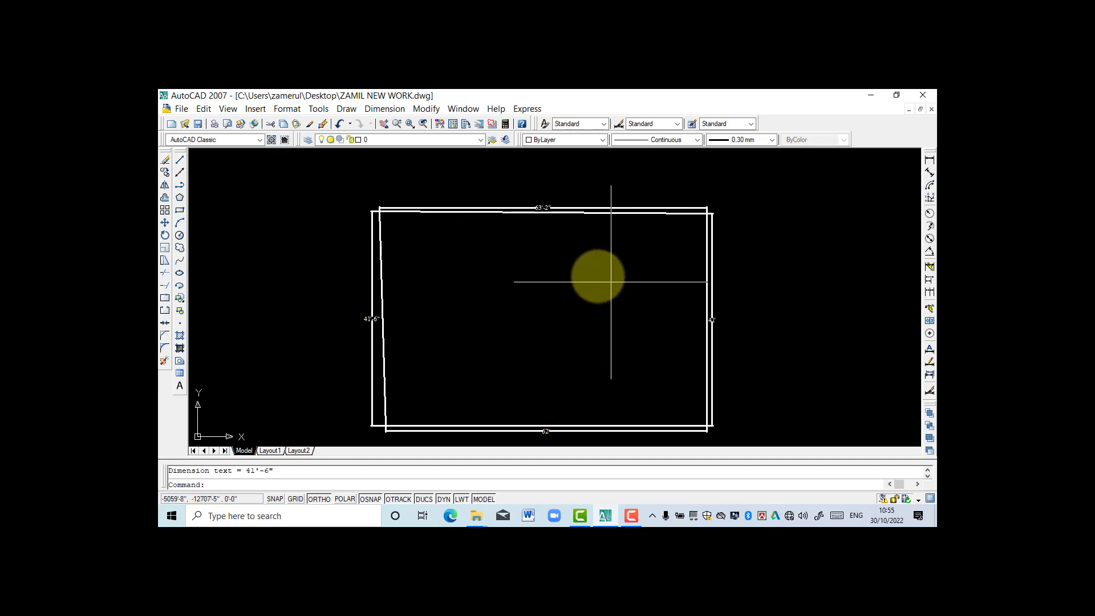
scroll(588, 266, down, 4)
scroll(626, 279, up, 3)
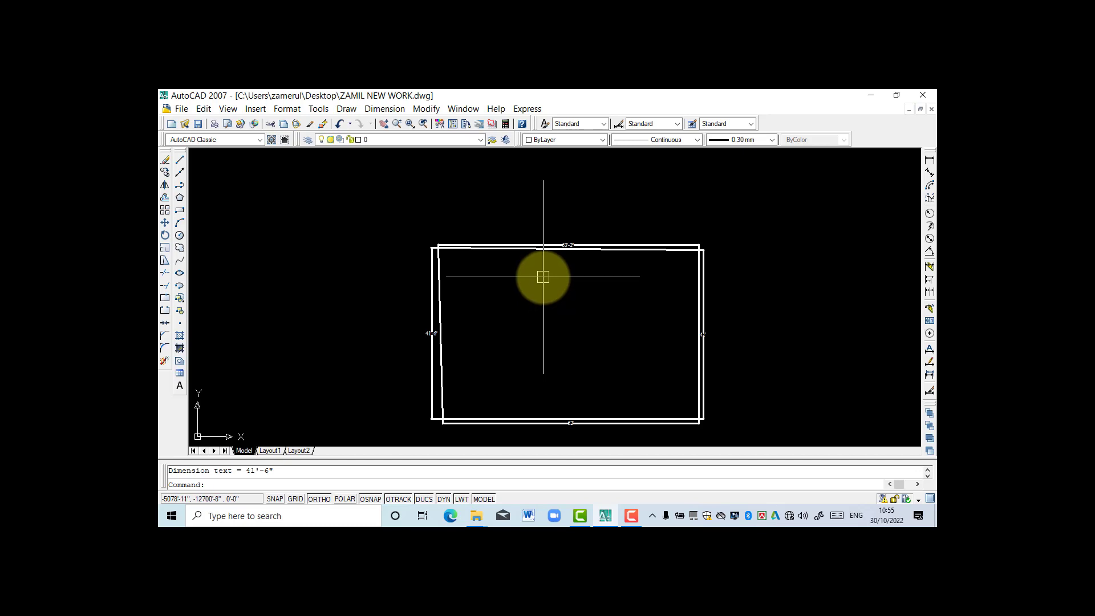
scroll(516, 274, down, 4)
scroll(521, 272, up, 5)
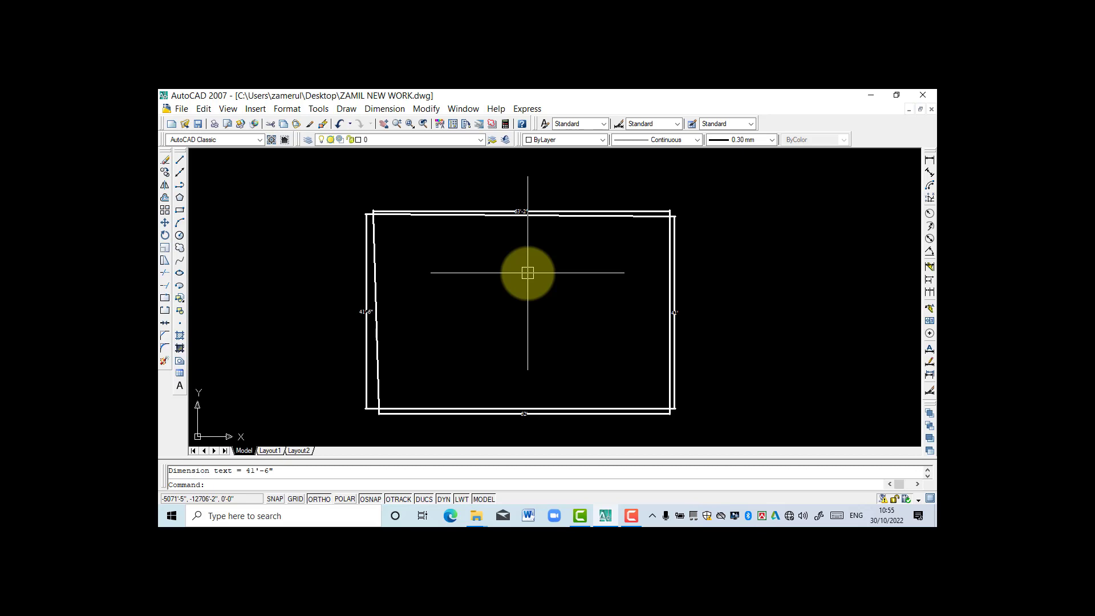
scroll(555, 277, up, 2)
scroll(602, 254, down, 2)
scroll(562, 371, up, 2)
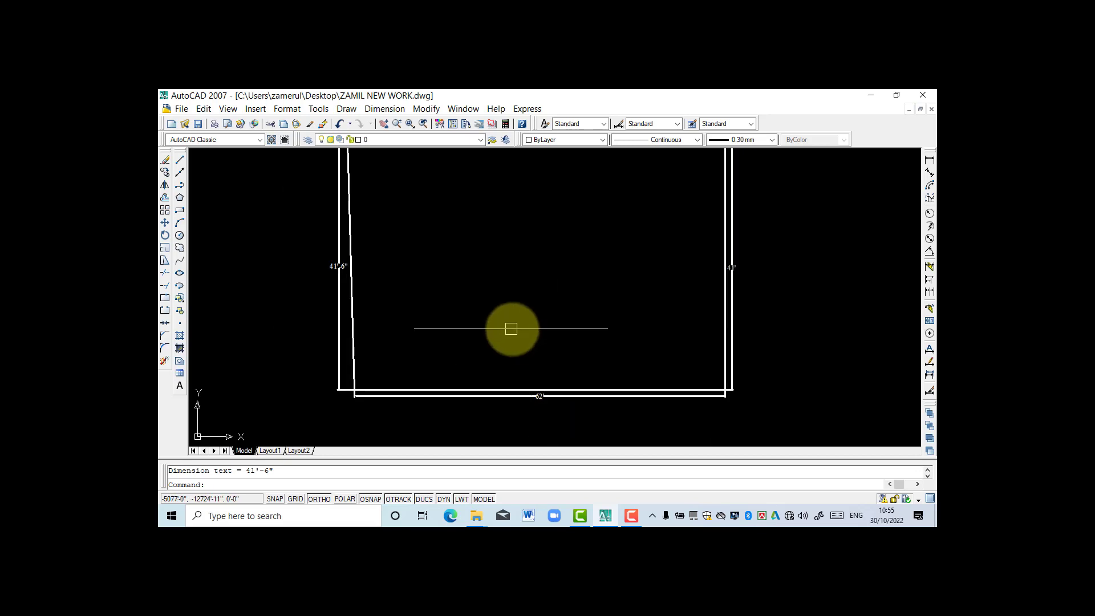
scroll(511, 329, down, 2)
scroll(540, 316, up, 2)
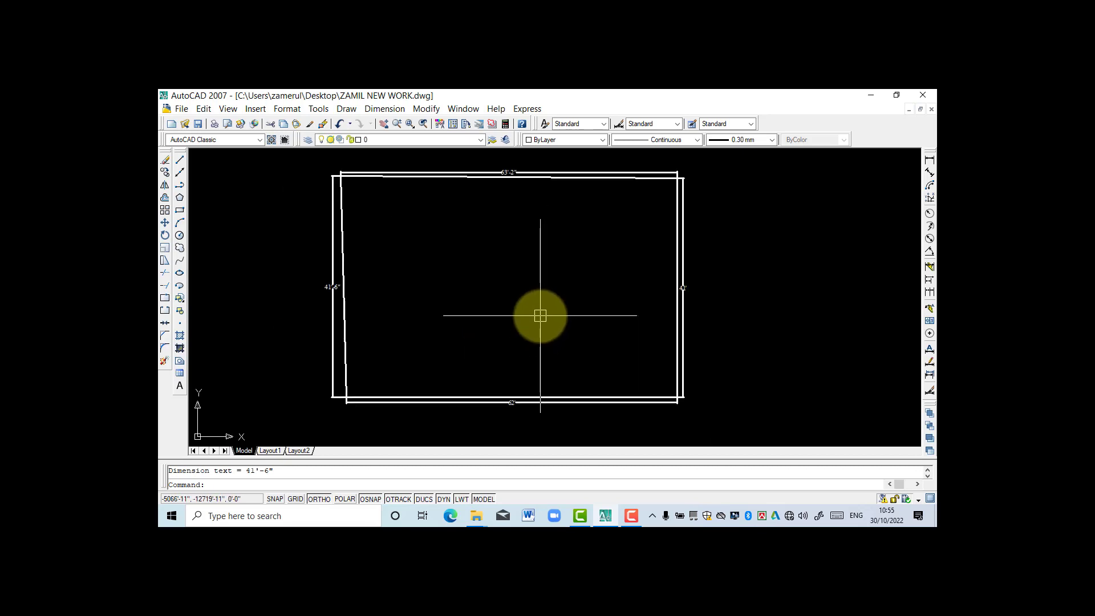
Offset the plot's lower boundary line 10' outward, below the plot.
text(o)
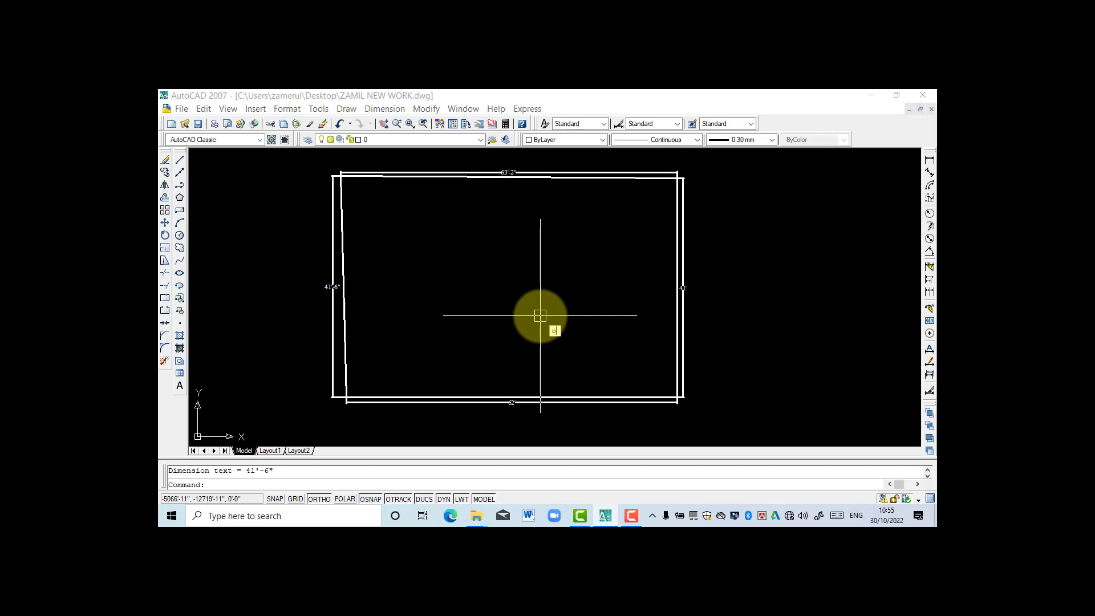
key(Return)
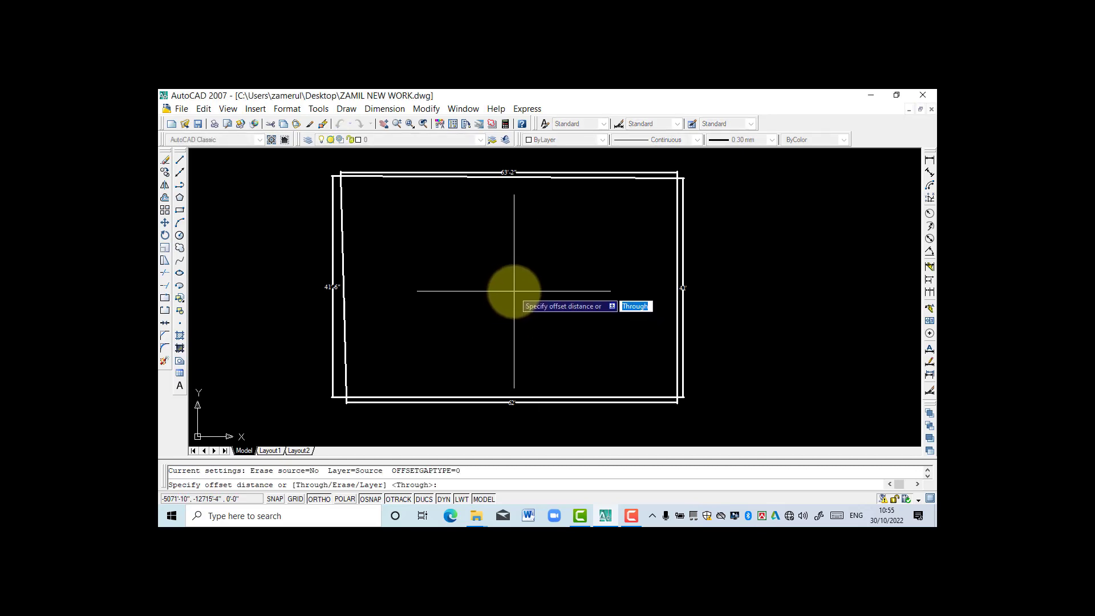
text(1)
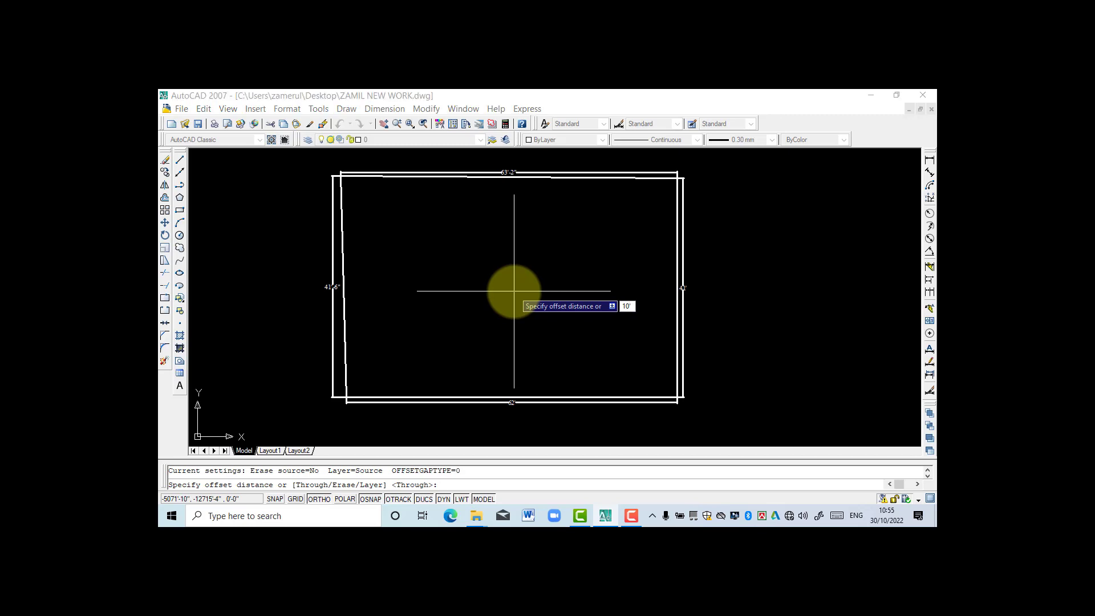
text(0')
key(Return)
scroll(521, 375, up, 3)
scroll(533, 321, down, 3)
scroll(537, 352, up, 4)
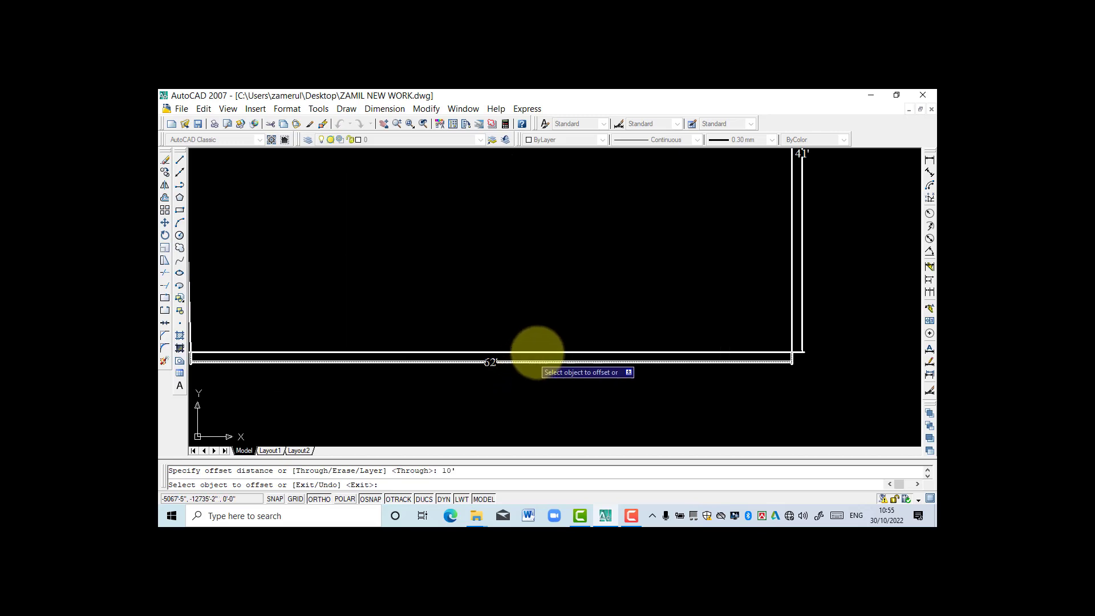
click(531, 348)
scroll(557, 366, down, 4)
click(567, 363)
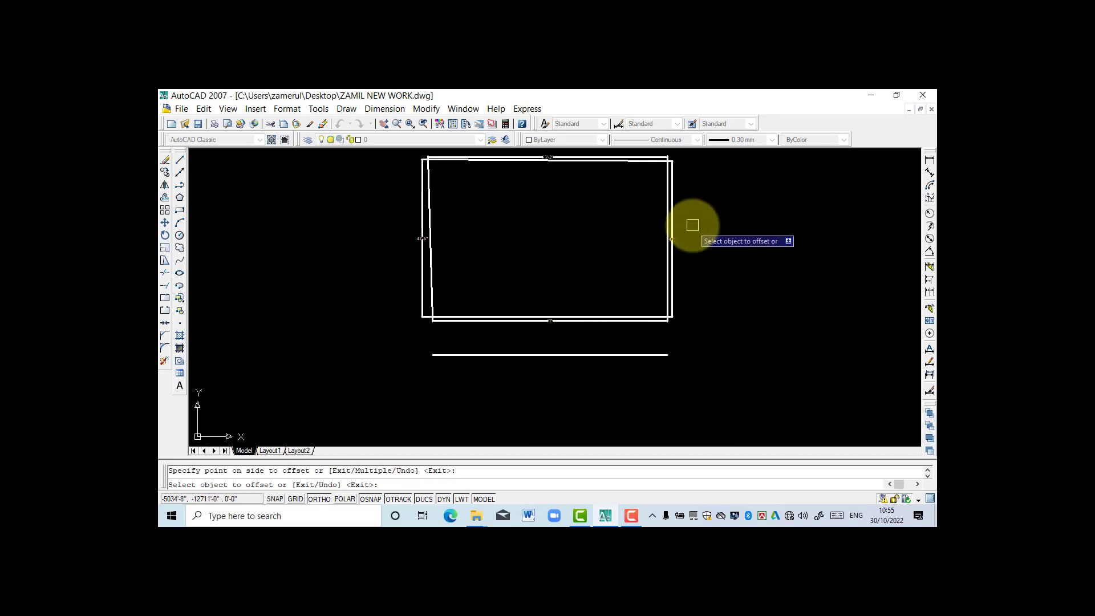
Offset the plot's right boundary line 10' outward, and offset the resulting line another 10' in the same direction.
scroll(692, 225, up, 3)
click(647, 313)
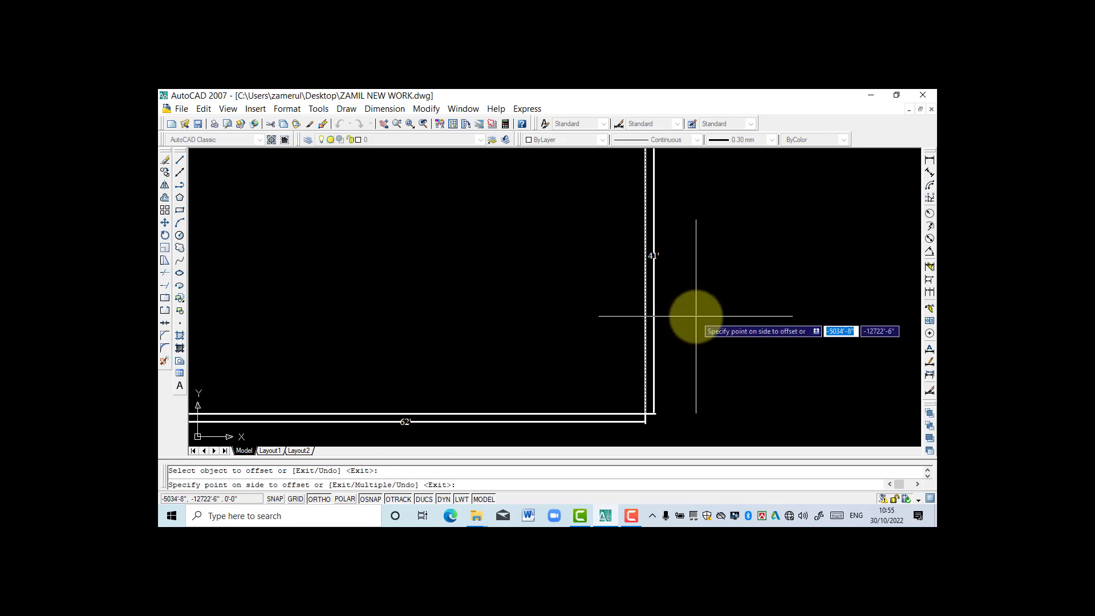
click(736, 319)
scroll(548, 342, down, 3)
click(599, 324)
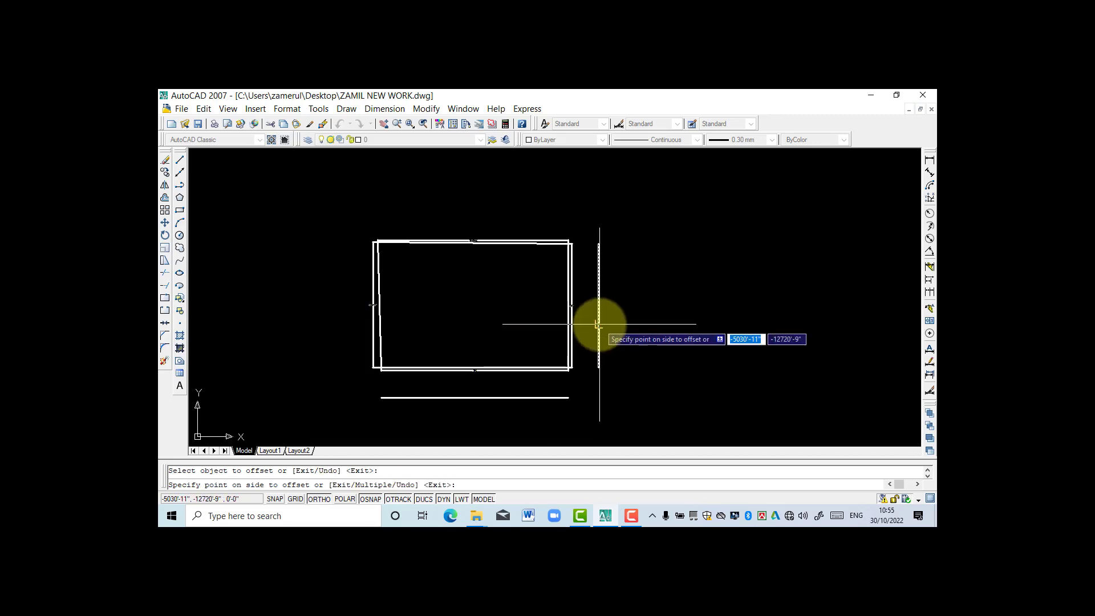
click(634, 325)
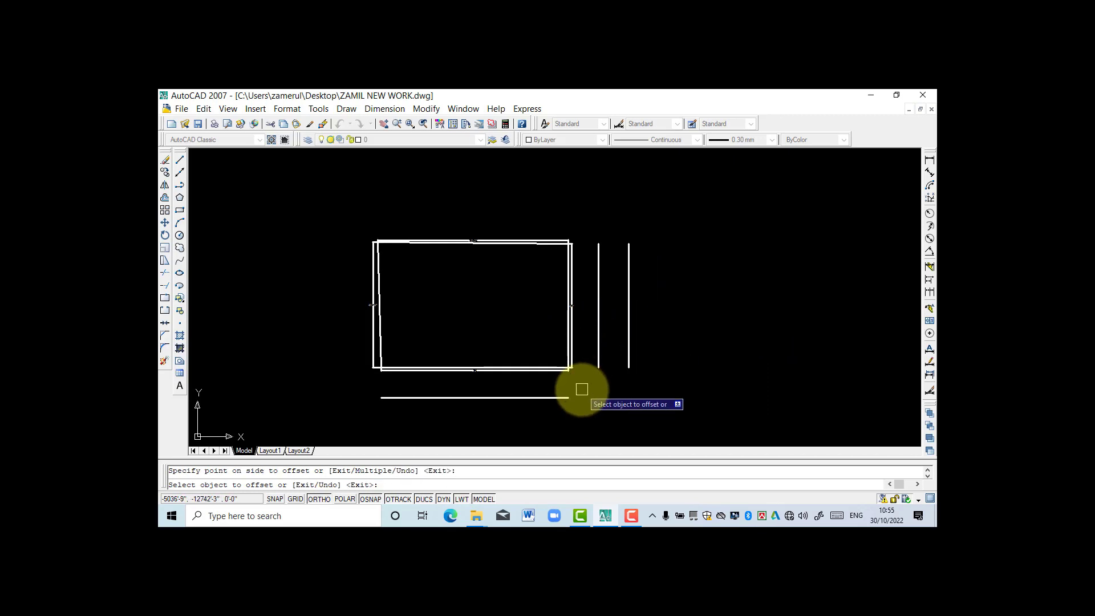
key(Escape)
Draw a horizontal line about 31'-6" long from the right end of the lower offset line, extending past both vertical offset lines.
scroll(582, 389, up, 2)
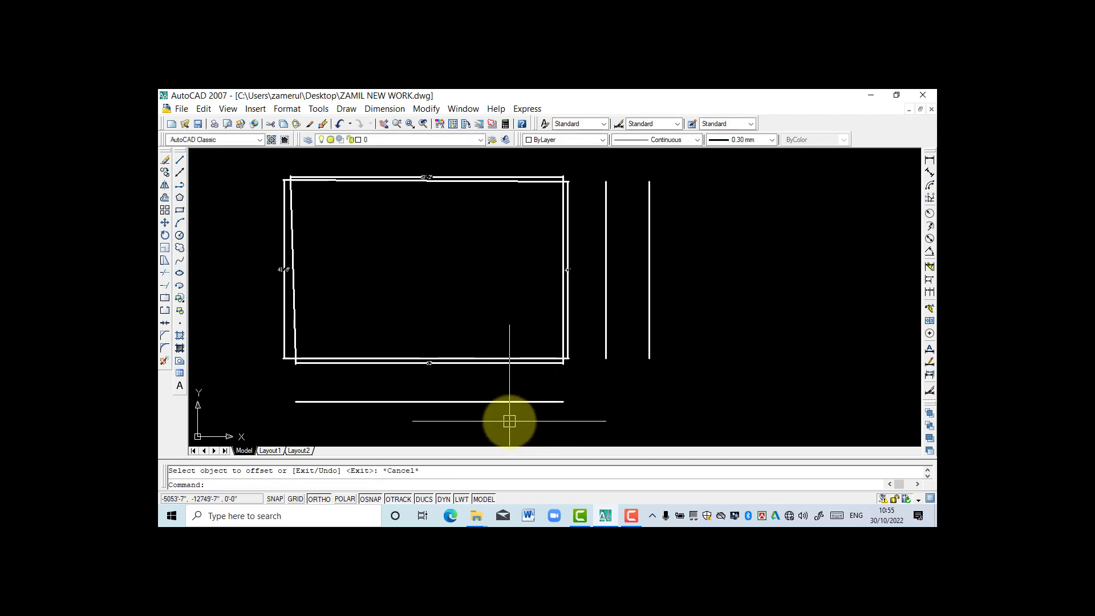
text(l)
key(Return)
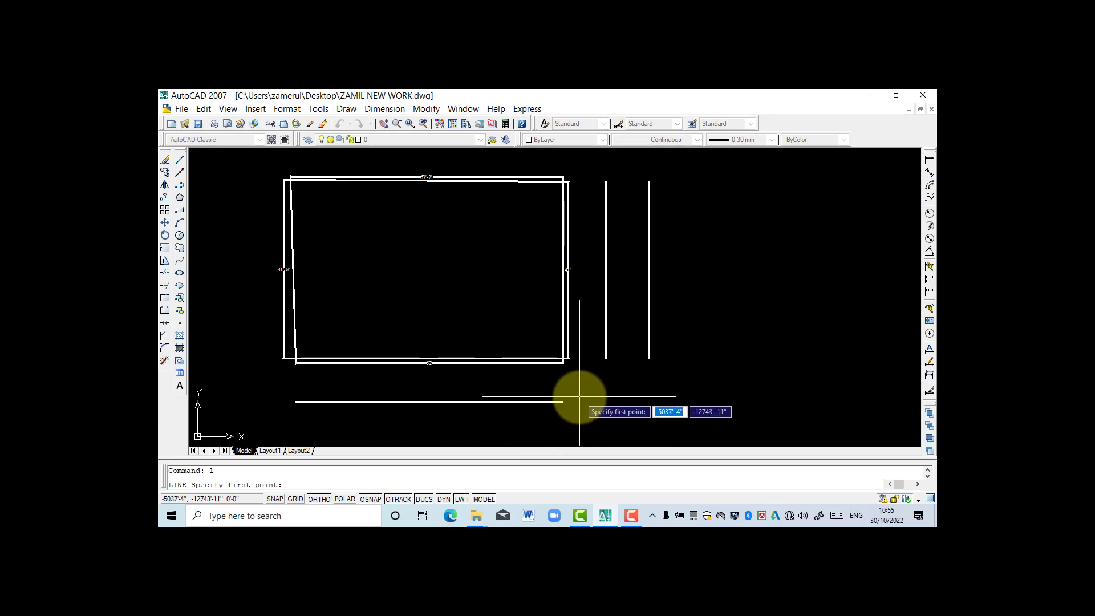
click(563, 402)
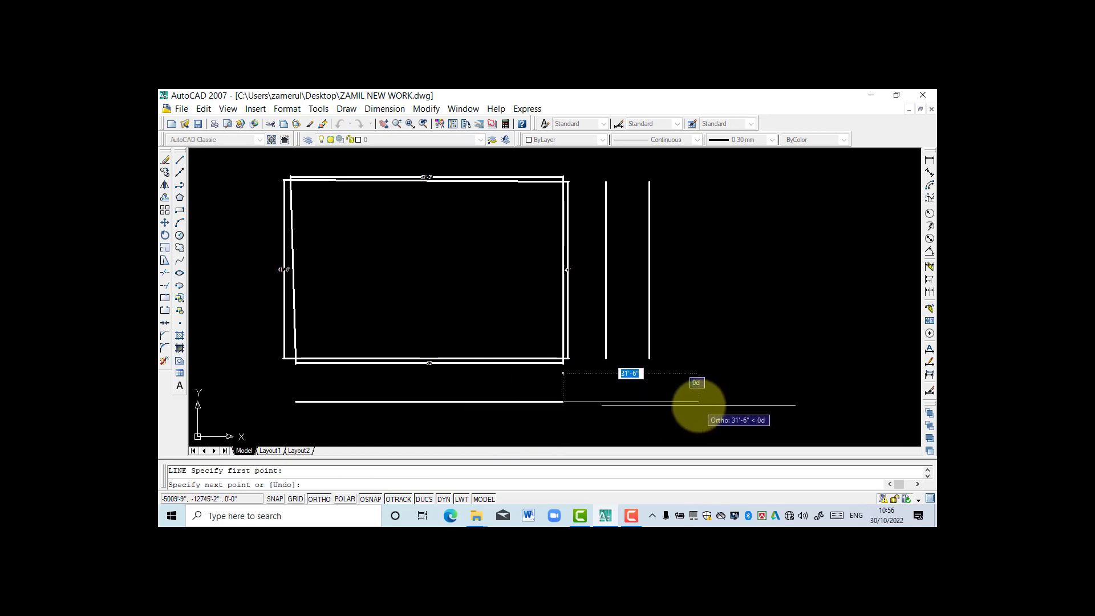
click(699, 402)
key(Return)
scroll(618, 371, up, 3)
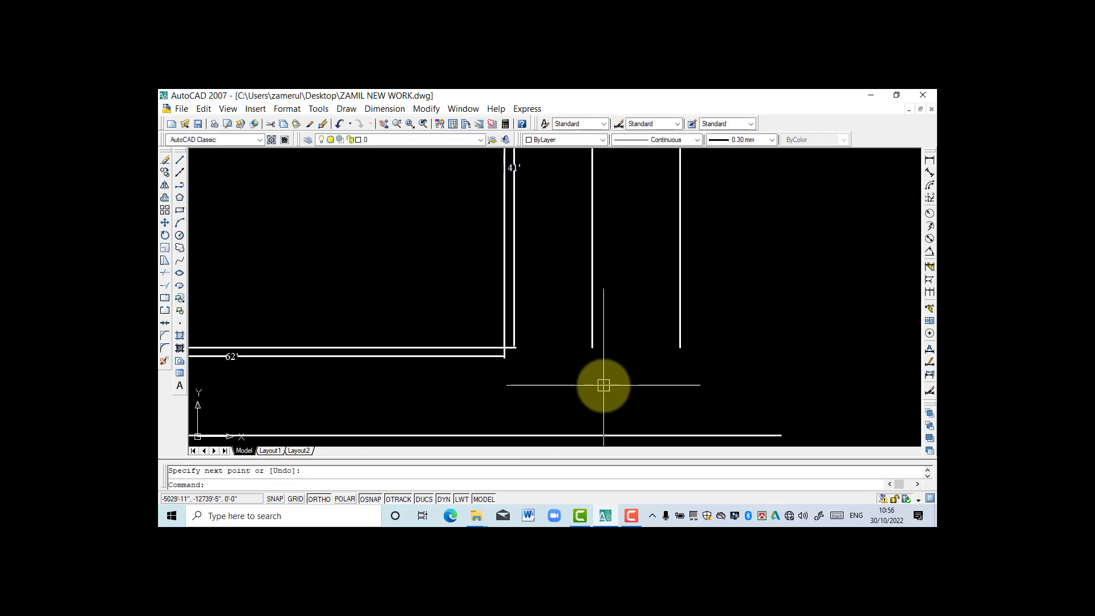
key(Return)
click(602, 380)
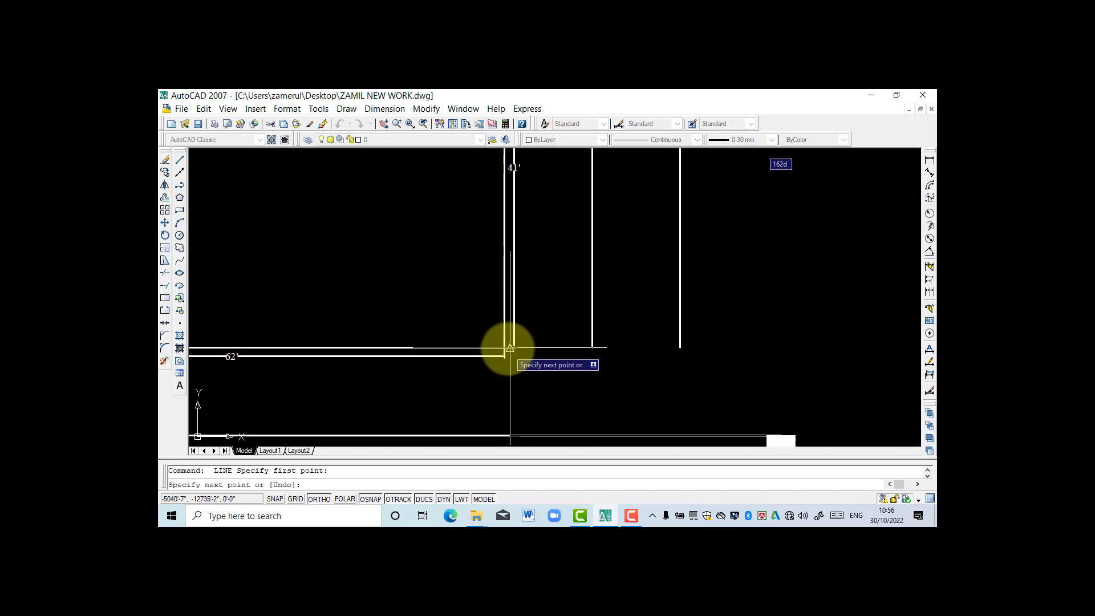
click(782, 435)
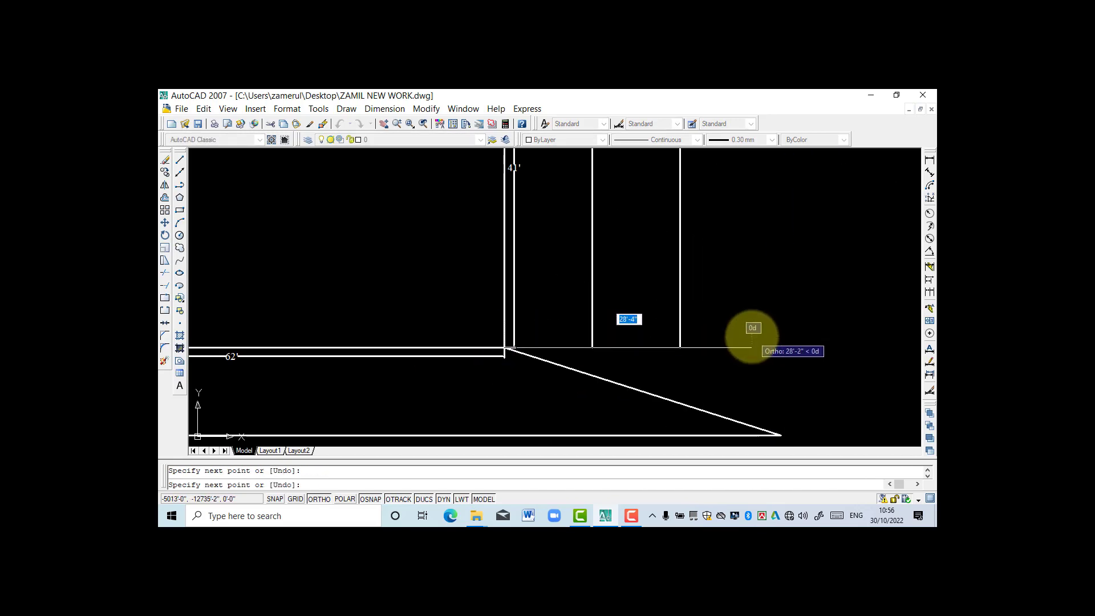
key(Return)
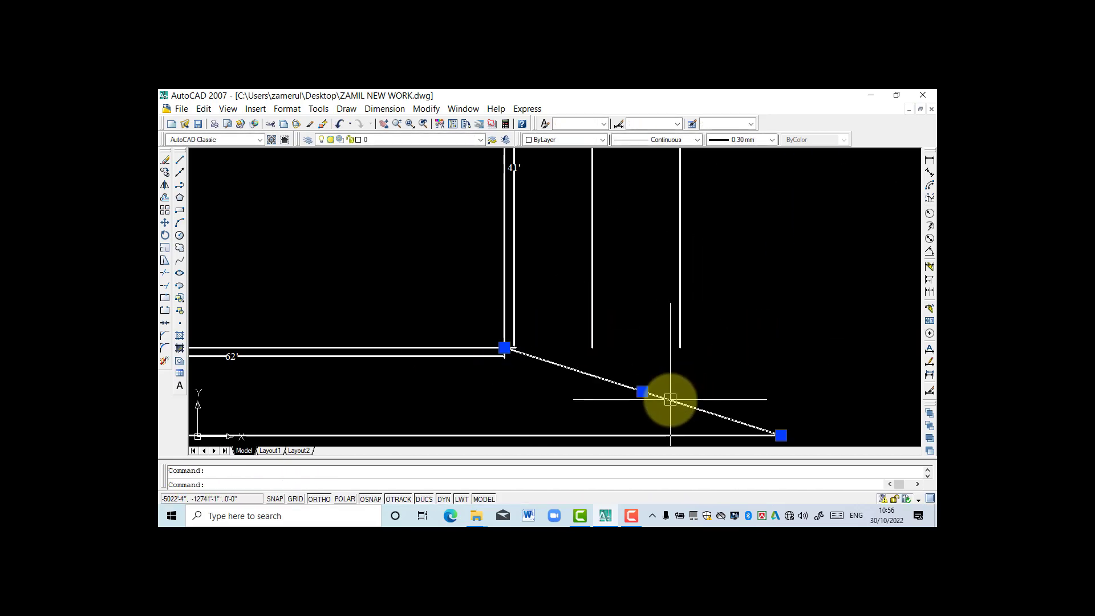
key(Delete)
Draw a horizontal line from the plot's lower-right corner outward, running past the lower ends of both vertical offset lines.
scroll(673, 359, down, 4)
scroll(673, 357, up, 2)
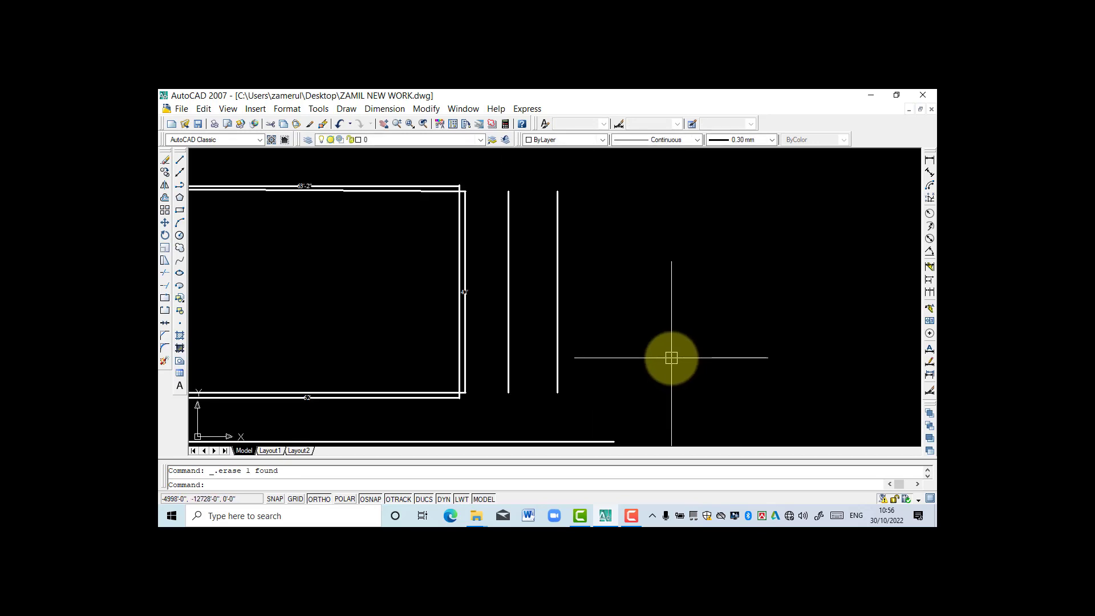
text(l)
key(Return)
scroll(458, 385, up, 5)
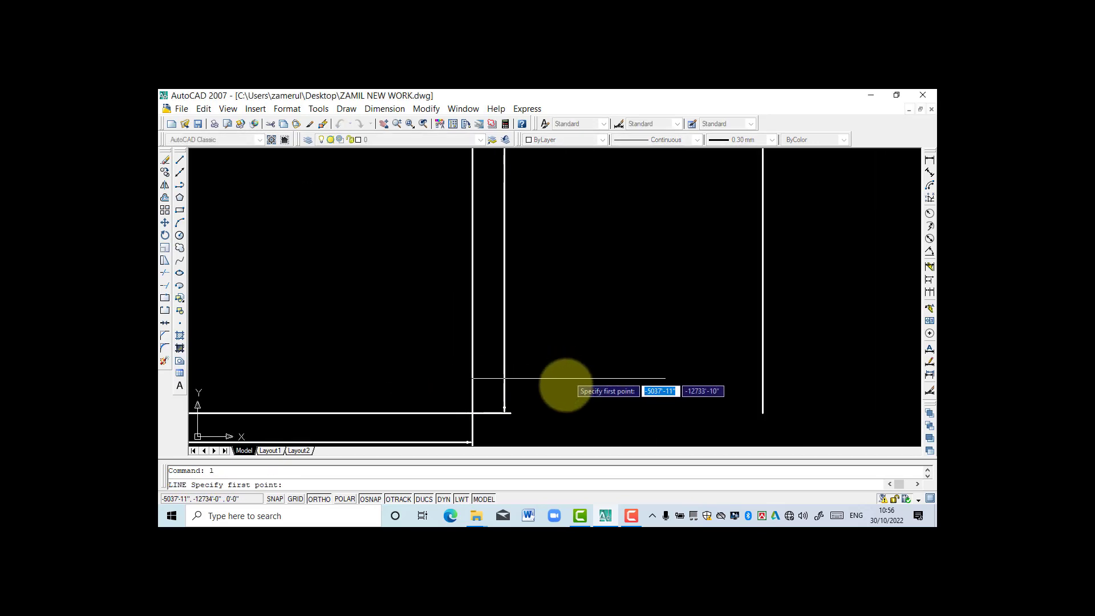
click(472, 413)
scroll(506, 386, down, 5)
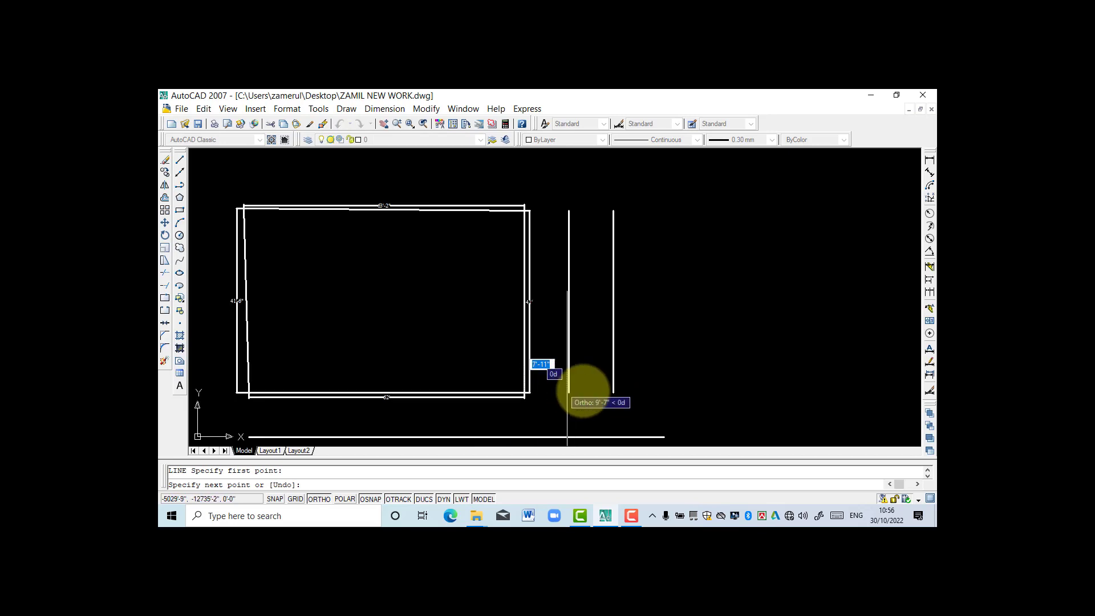
click(673, 392)
key(Return)
scroll(595, 377, up, 3)
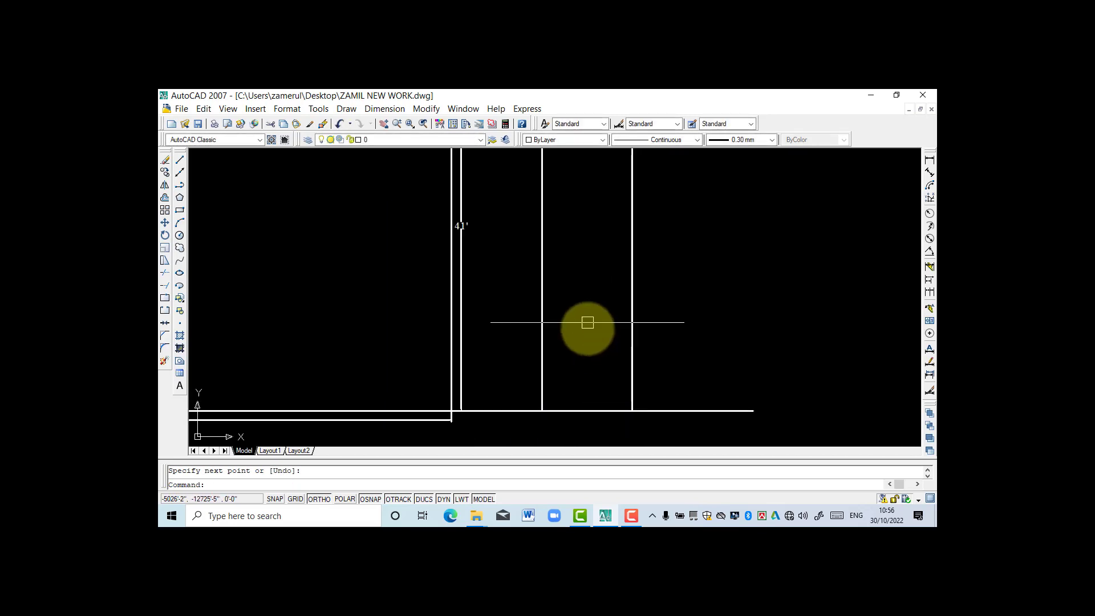
Draw a short horizontal line crossing both vertical offset lines a little above the plot's lower boundary level.
scroll(631, 276, down, 6)
scroll(648, 288, up, 3)
scroll(656, 276, down, 4)
scroll(656, 328, up, 2)
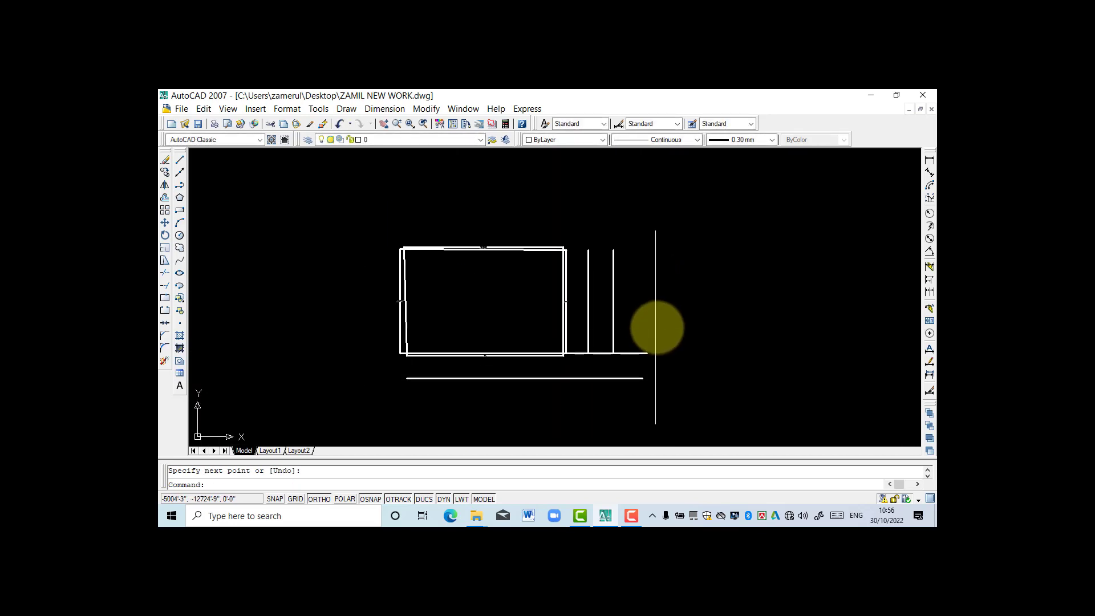
text(l)
key(Return)
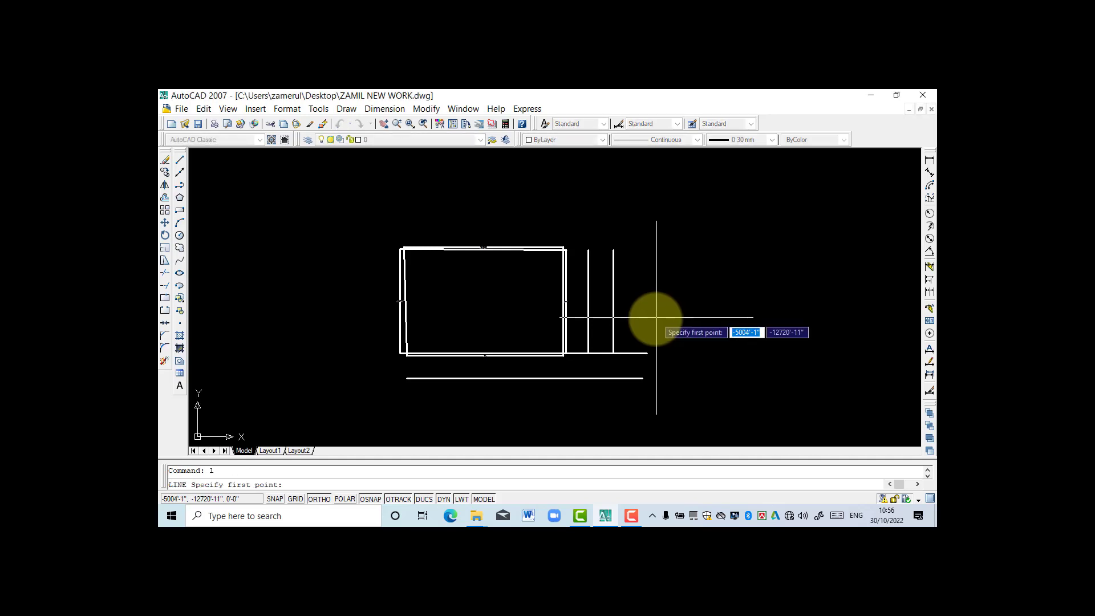
scroll(645, 318, up, 4)
click(598, 327)
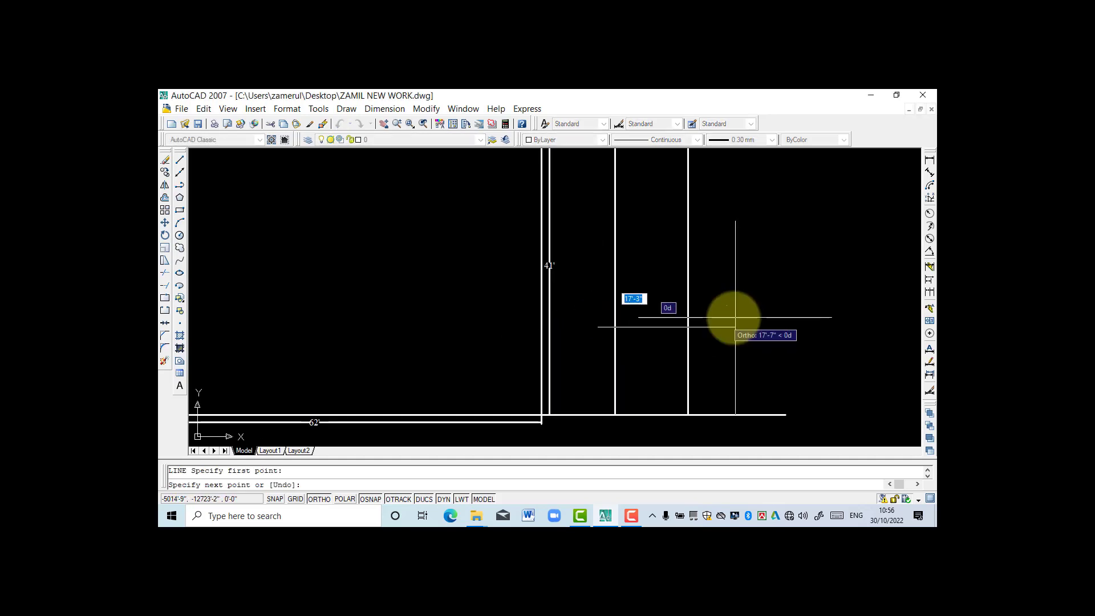
click(739, 327)
key(Return)
scroll(666, 281, down, 3)
key(Return)
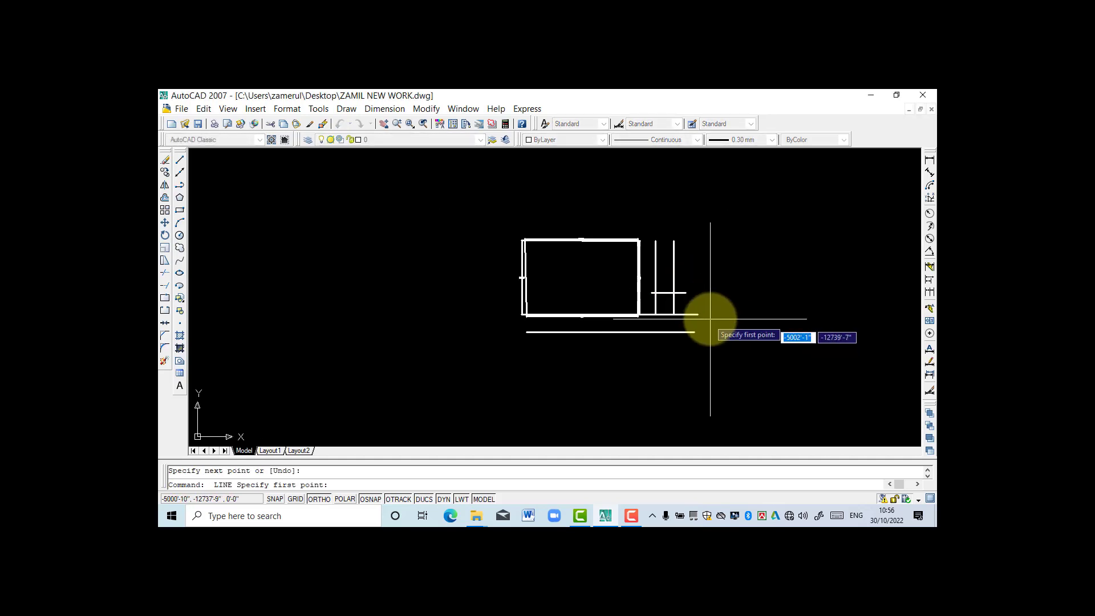
click(685, 292)
scroll(689, 316, up, 2)
key(Escape)
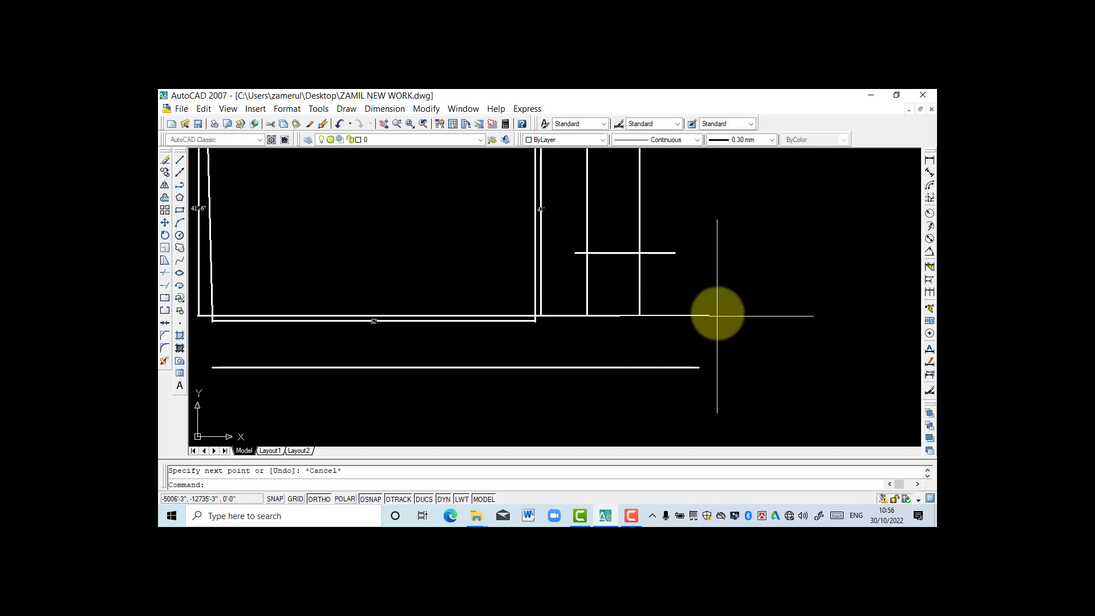
text(l)
key(Return)
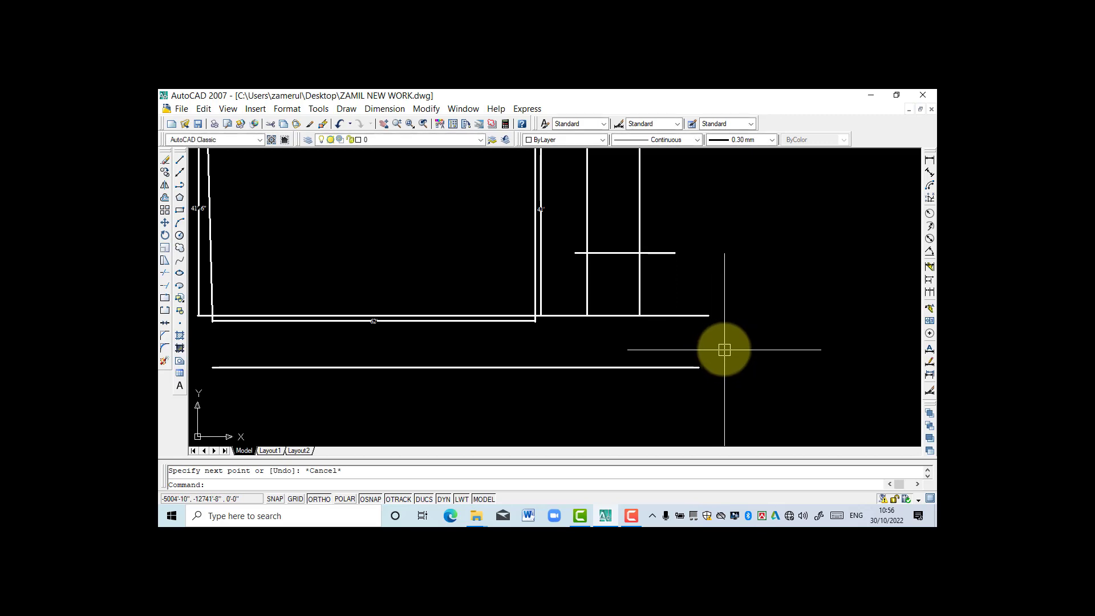
Draw a short vertical line crossing the two long horizontal lines near their right ends.
text(l)
key(Return)
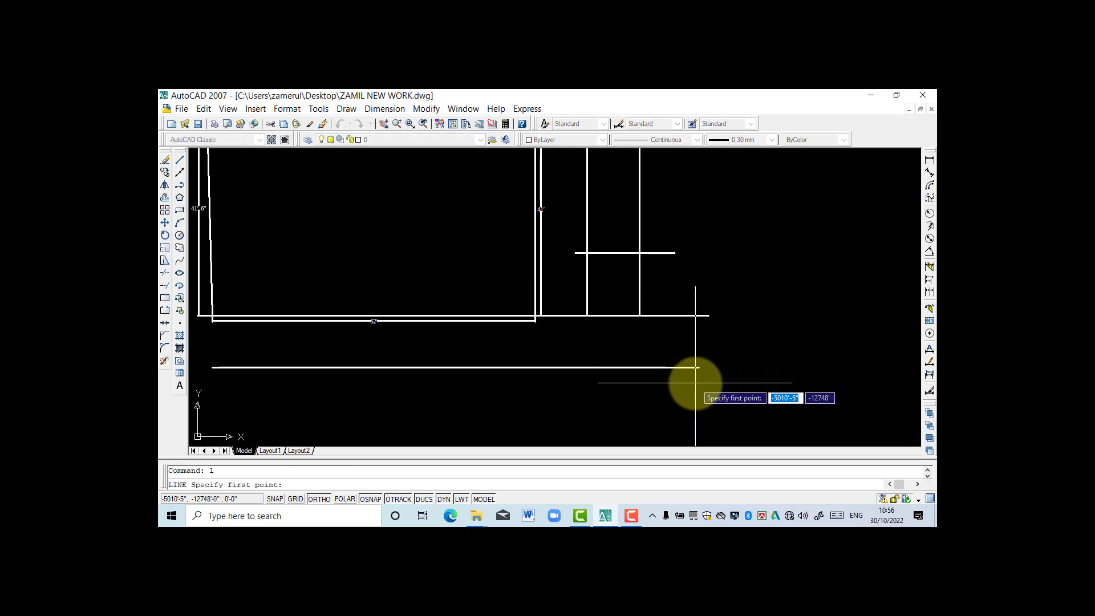
click(689, 384)
click(689, 307)
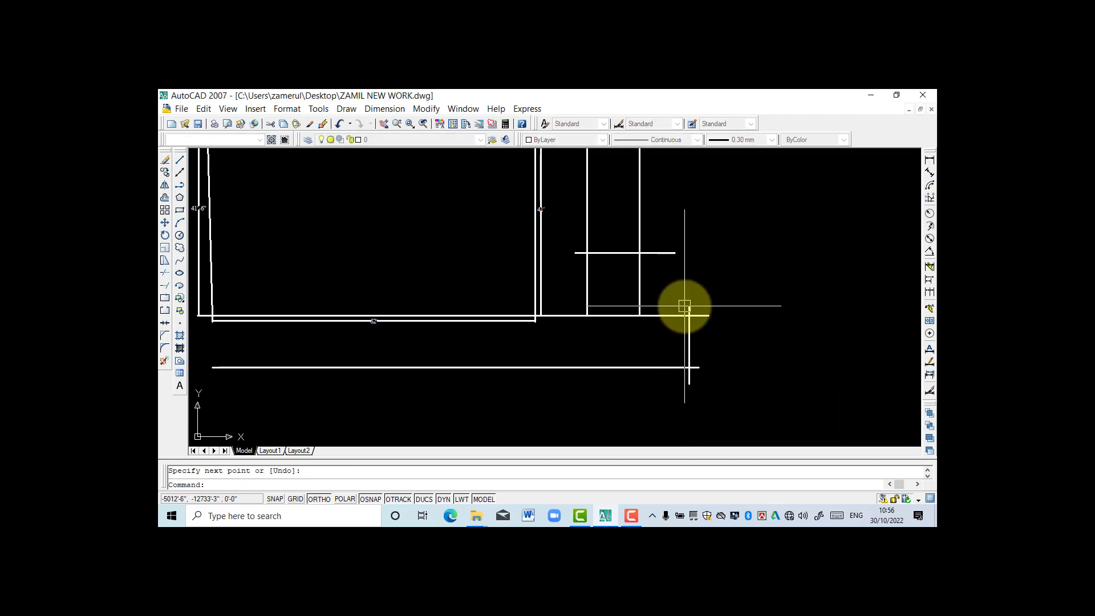
key(Return)
scroll(733, 289, down, 4)
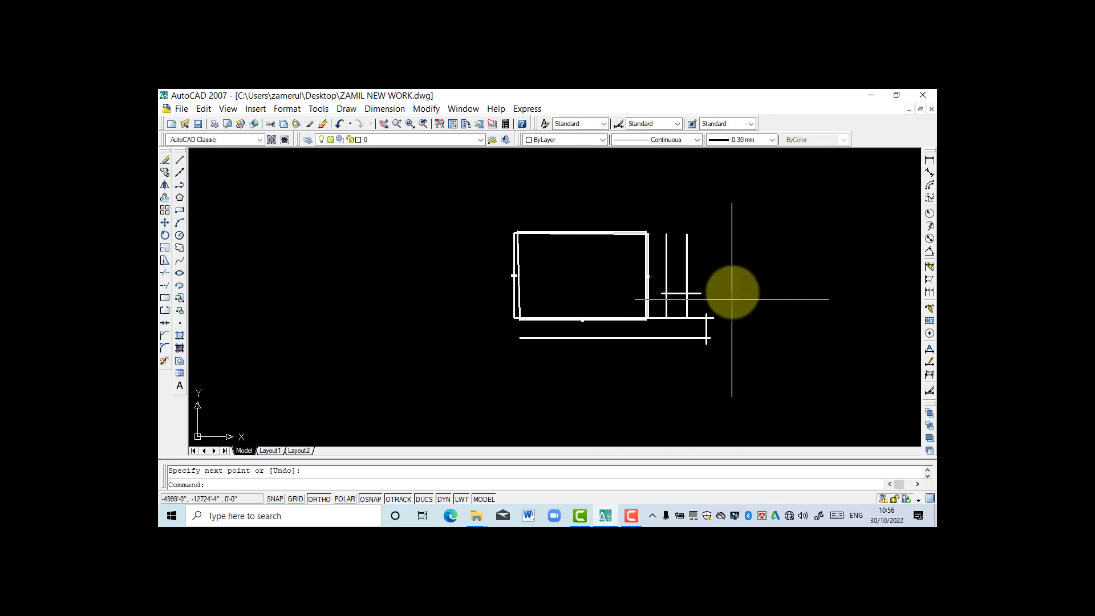
scroll(724, 274, up, 3)
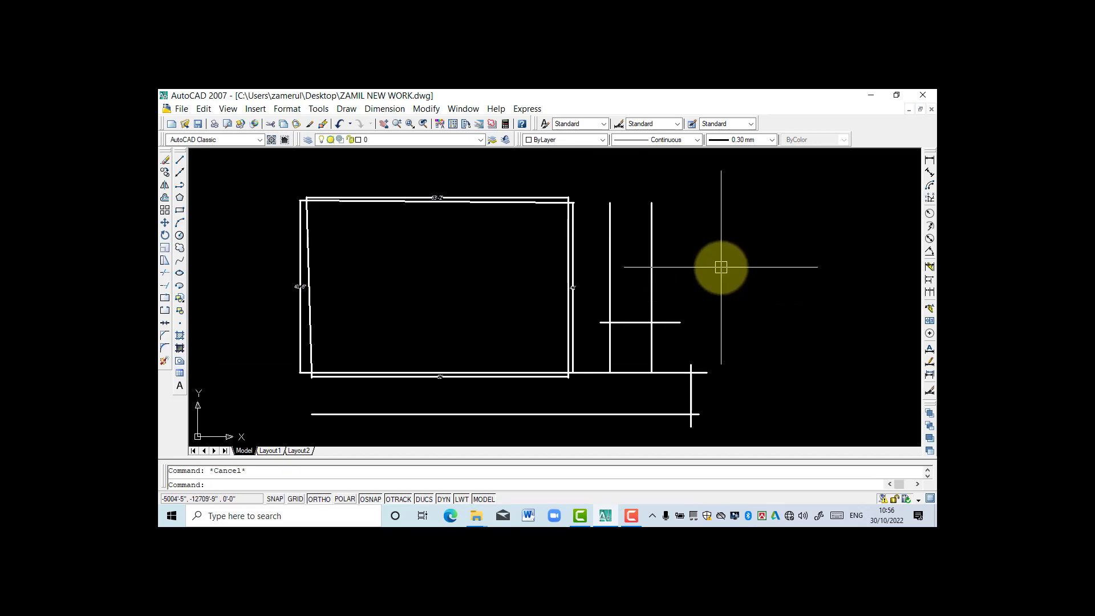
Trim away the parts of both vertical offset lines above the short horizontal cutting line.
text(tr)
key(Return)
key(Return)
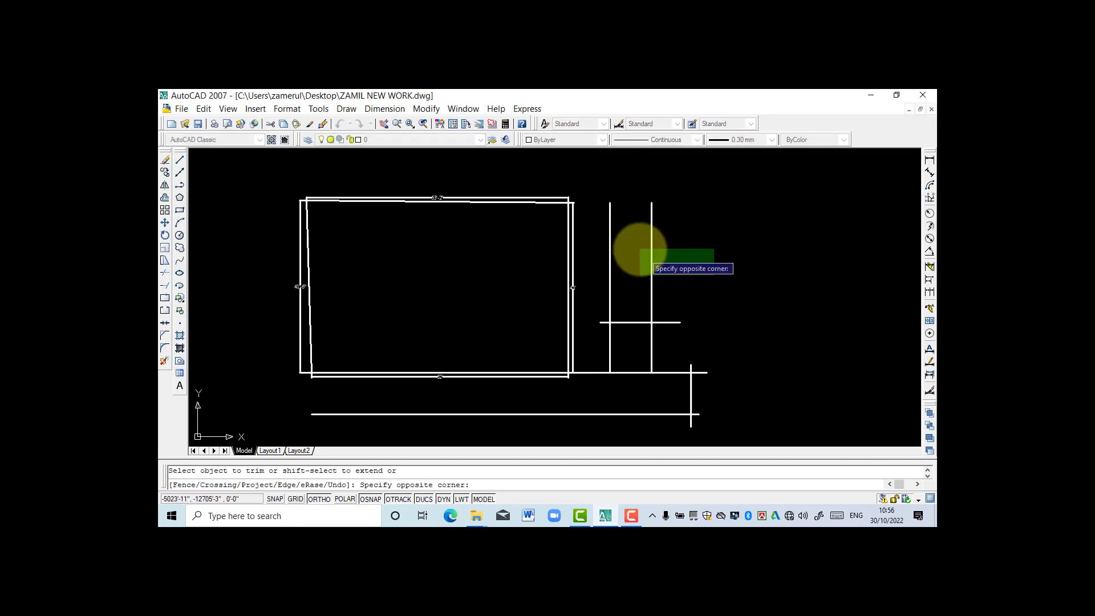
click(652, 246)
click(611, 232)
Trim both long horizontal lines beyond the short vertical line, and remove the upper one's segment between the two vertical offset lines.
click(704, 418)
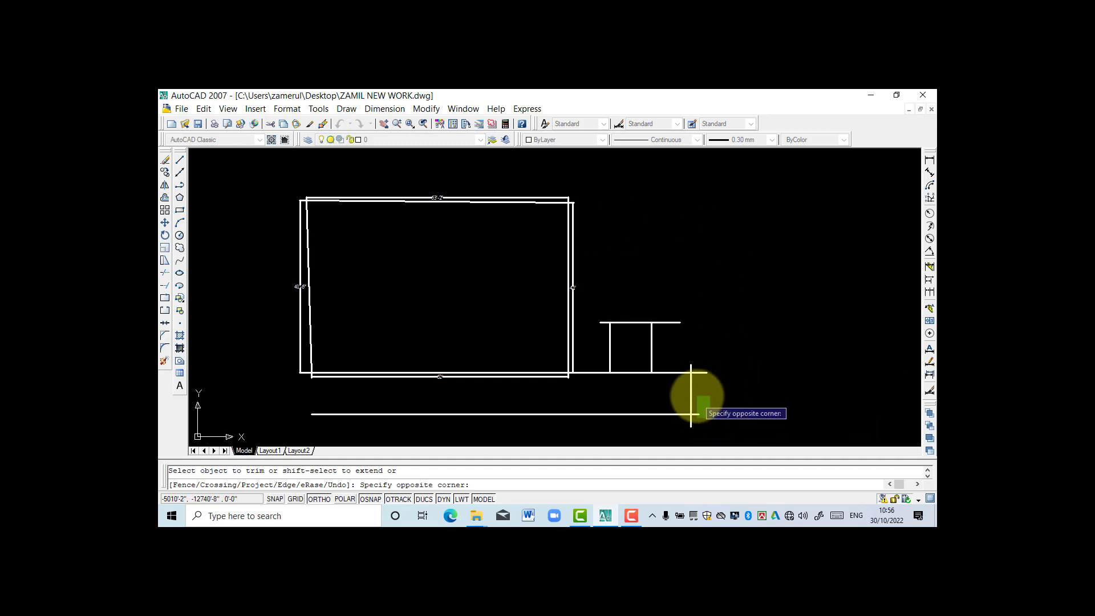
click(697, 368)
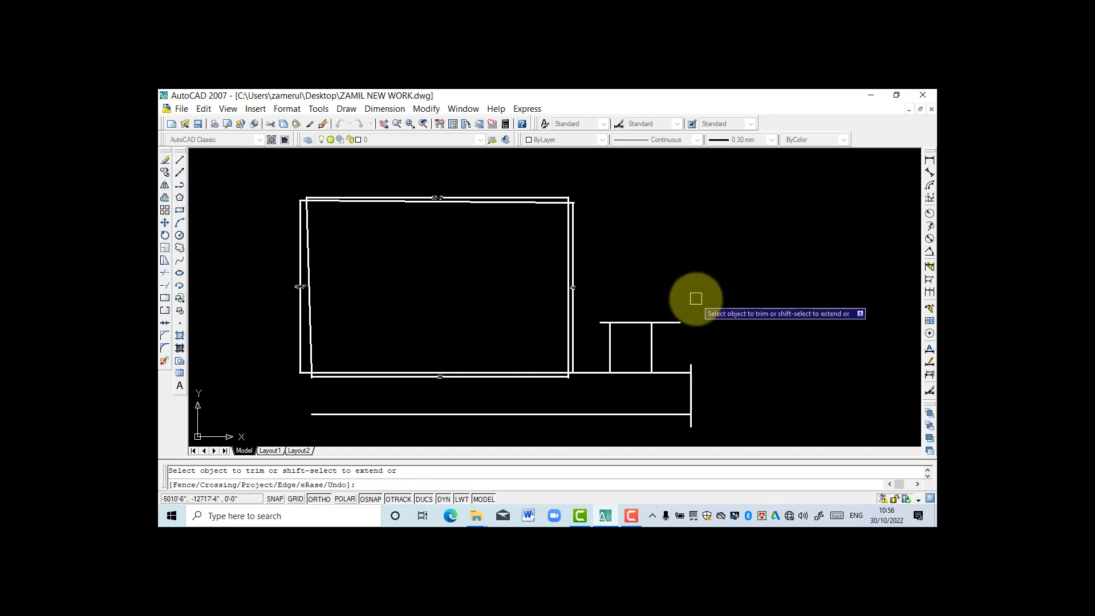
scroll(701, 276, down, 2)
scroll(704, 276, up, 3)
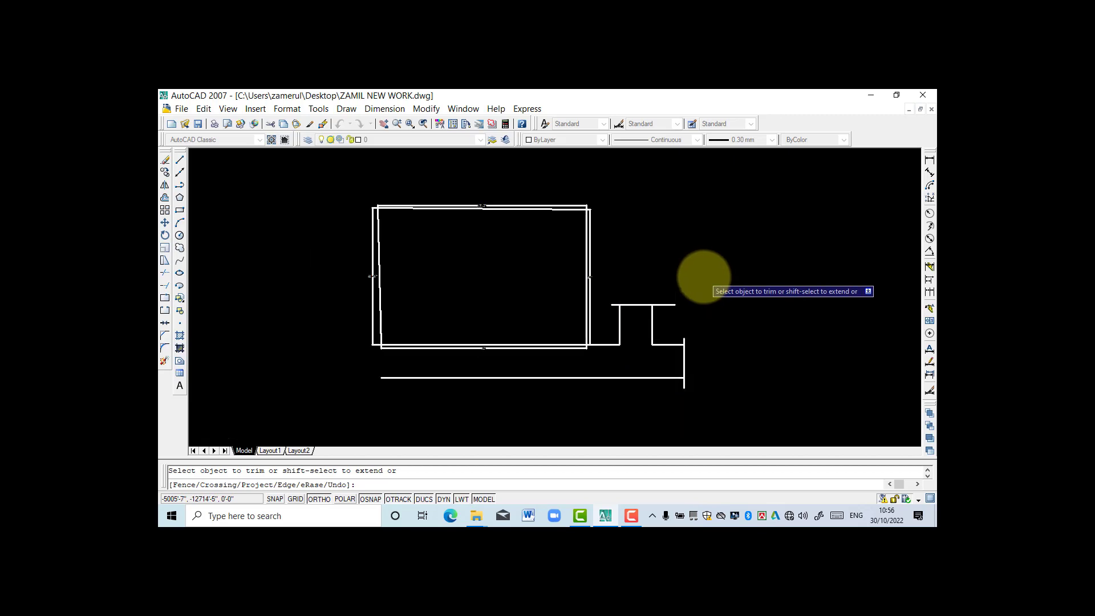
key(Escape)
Erase the short horizontal and short vertical cutting lines.
click(647, 317)
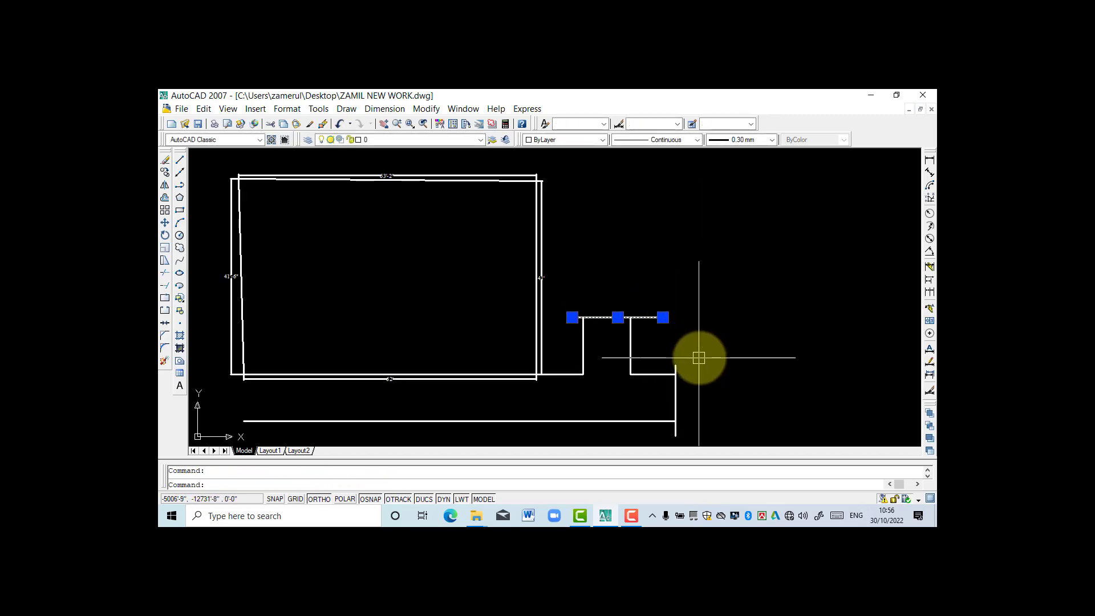
click(676, 368)
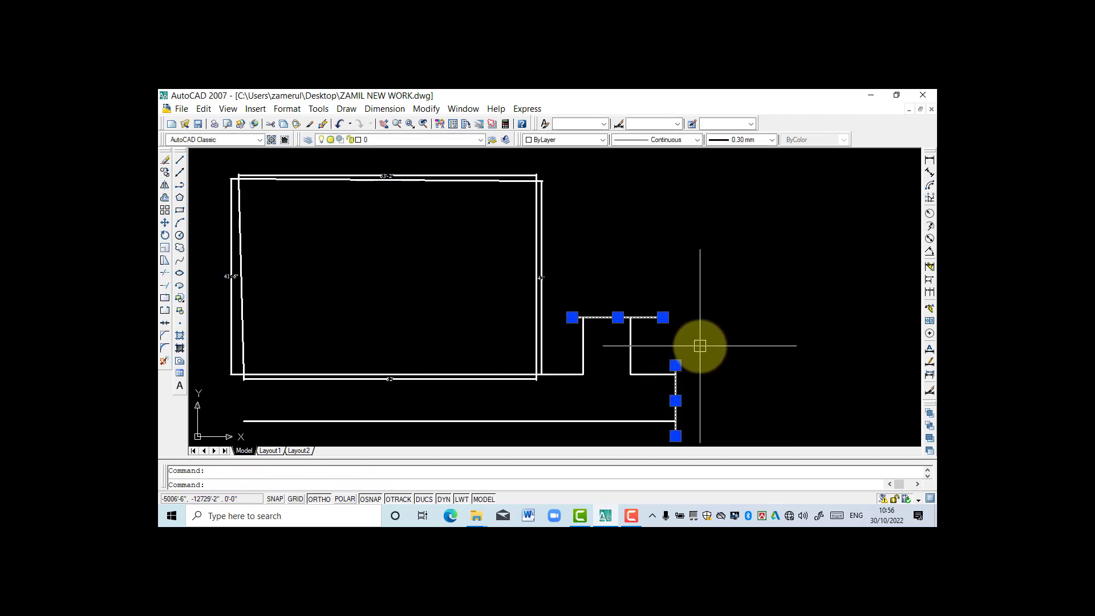
key(Delete)
scroll(694, 296, down, 4)
scroll(663, 306, up, 5)
scroll(656, 306, down, 3)
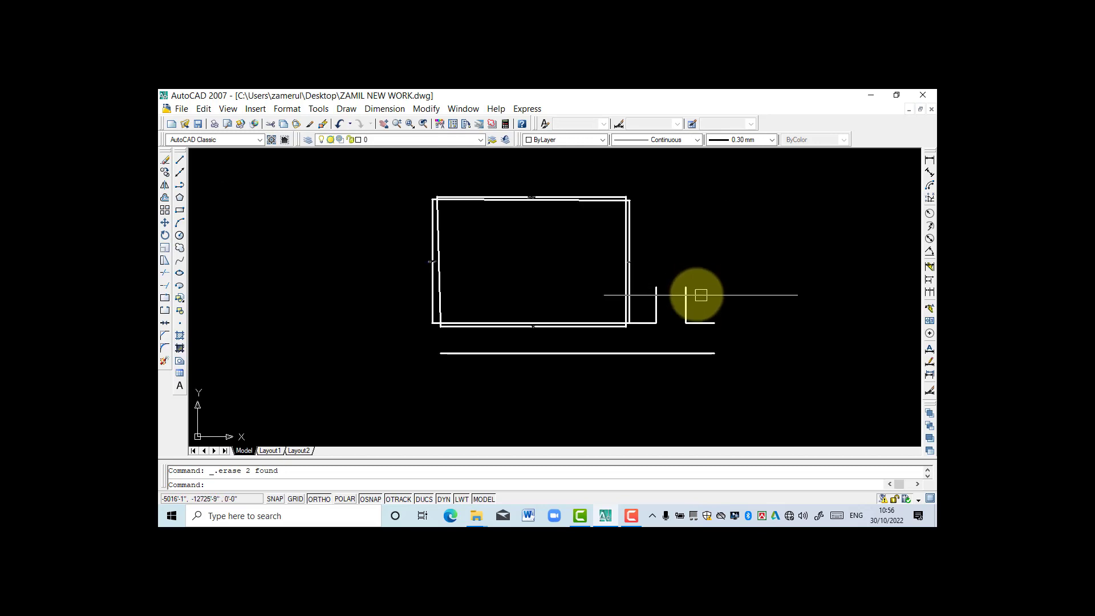
scroll(679, 294, up, 3)
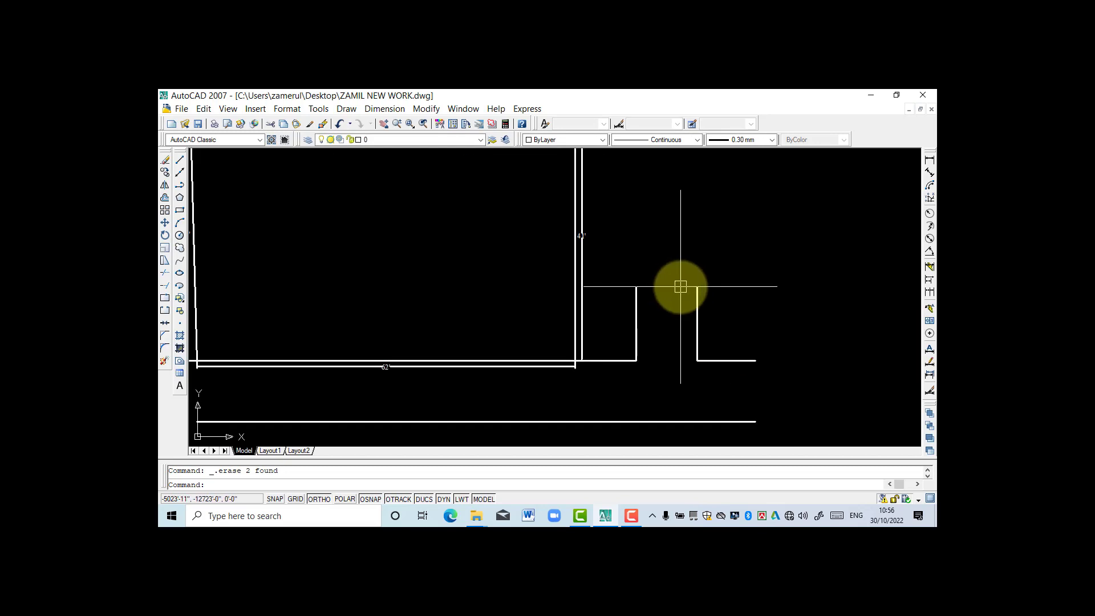
scroll(700, 276, down, 1)
scroll(709, 292, up, 2)
scroll(618, 279, down, 2)
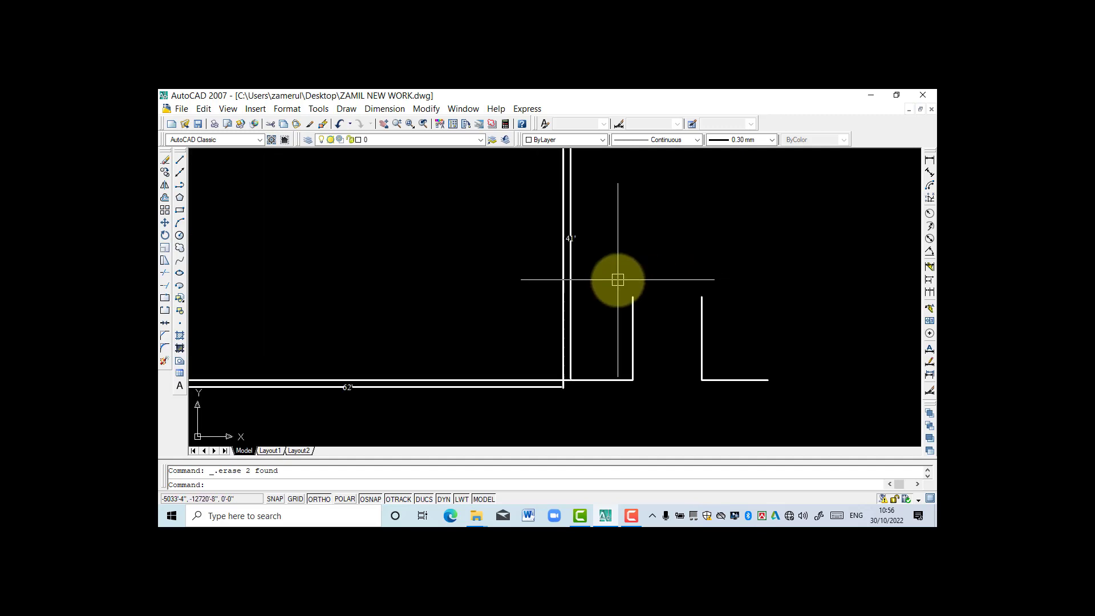
scroll(653, 272, up, 2)
scroll(657, 261, down, 2)
scroll(657, 261, down, 2)
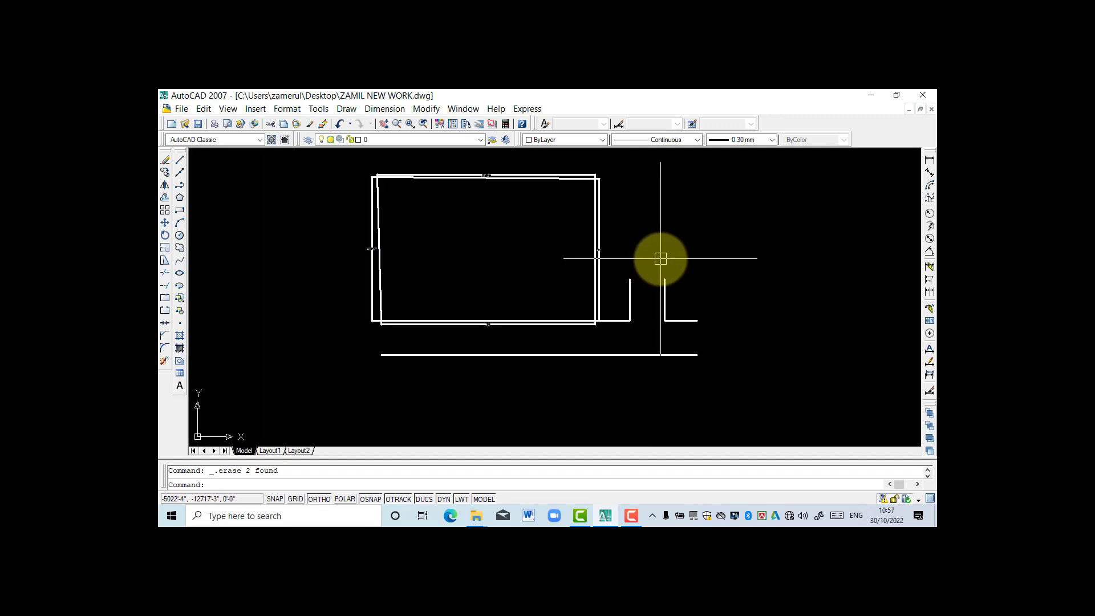
scroll(659, 256, up, 3)
scroll(651, 263, down, 2)
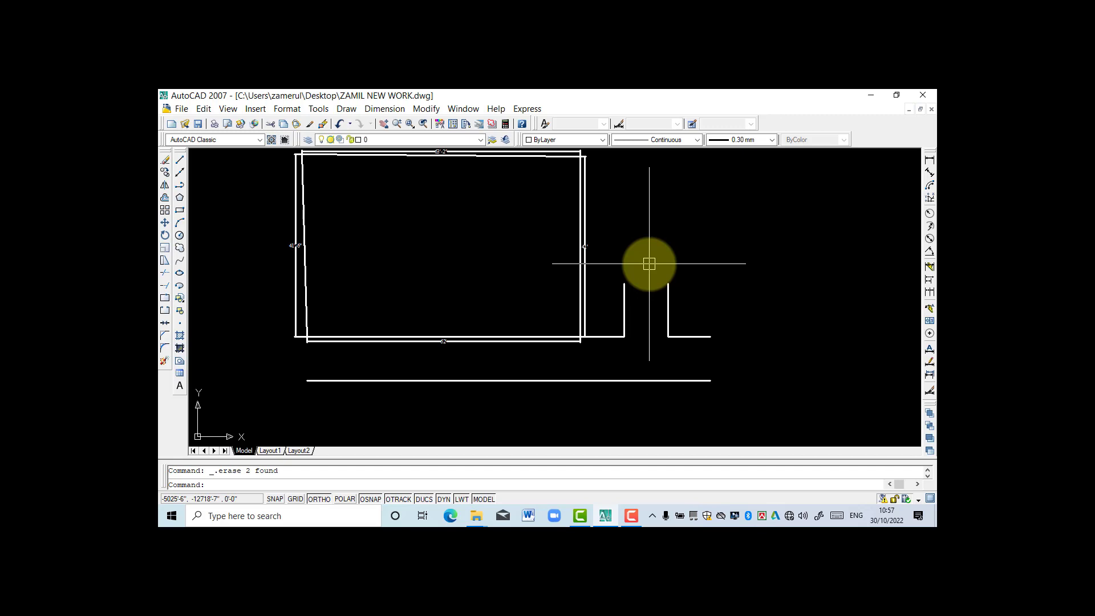
scroll(656, 263, up, 2)
scroll(656, 275, down, 3)
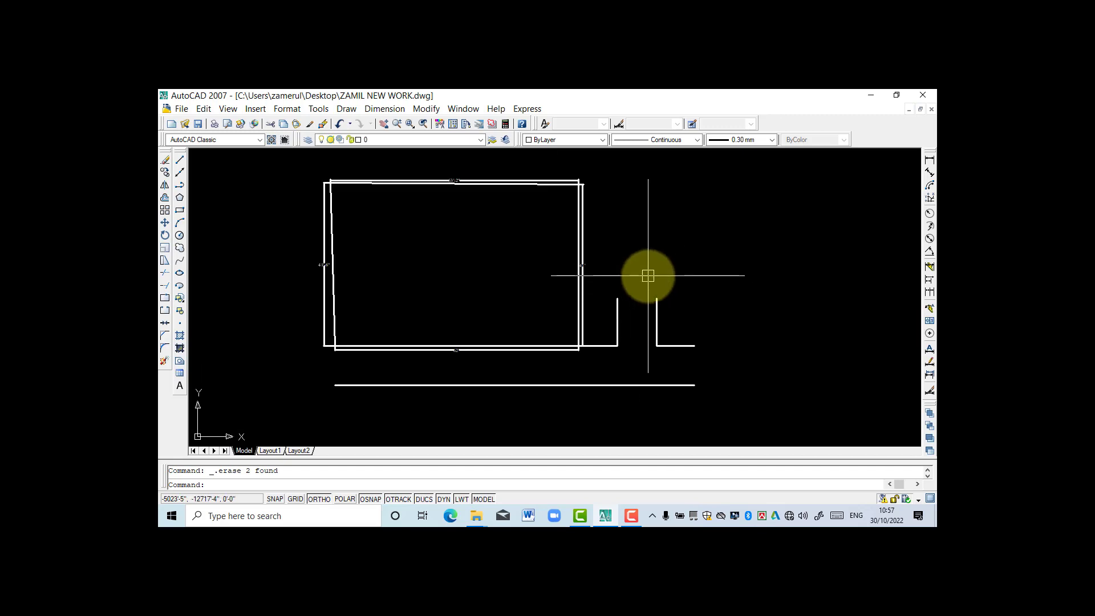
Draw a polyline across the open top of the vertical road, with a rectangular bump about 3'-10" wide and 1'-9" high in the middle.
scroll(648, 274, up, 2)
text(pl)
key(Return)
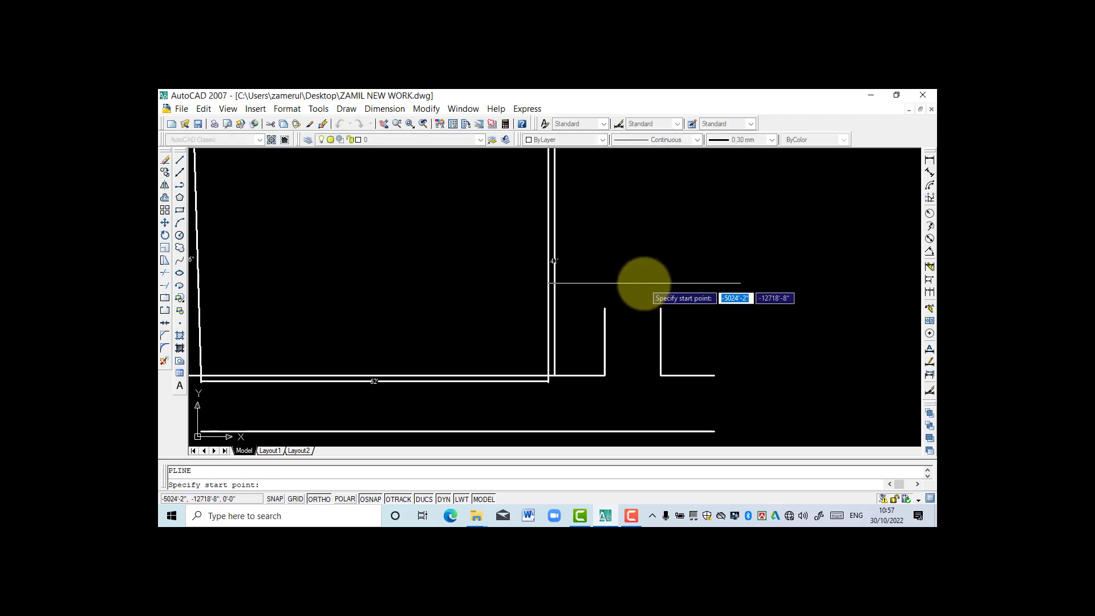
scroll(636, 291, up, 2)
click(580, 308)
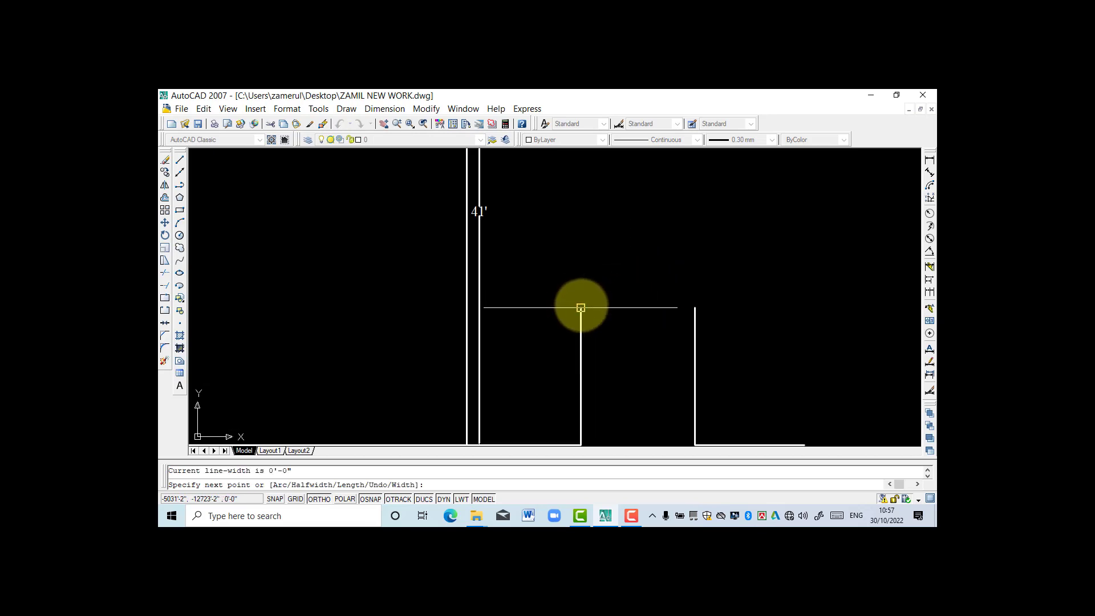
click(616, 307)
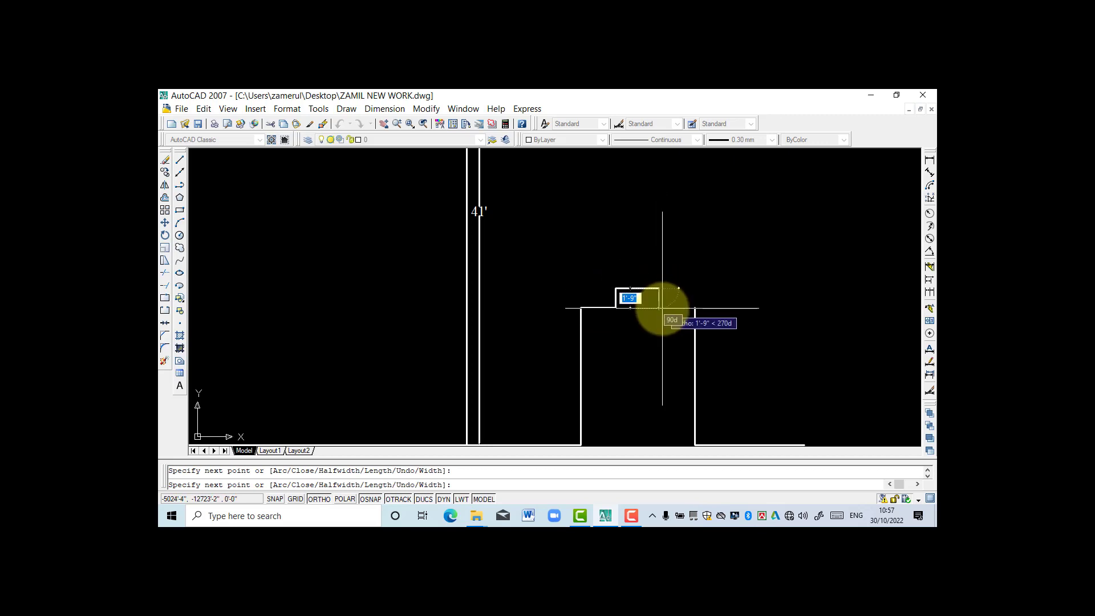
scroll(662, 308, up, 3)
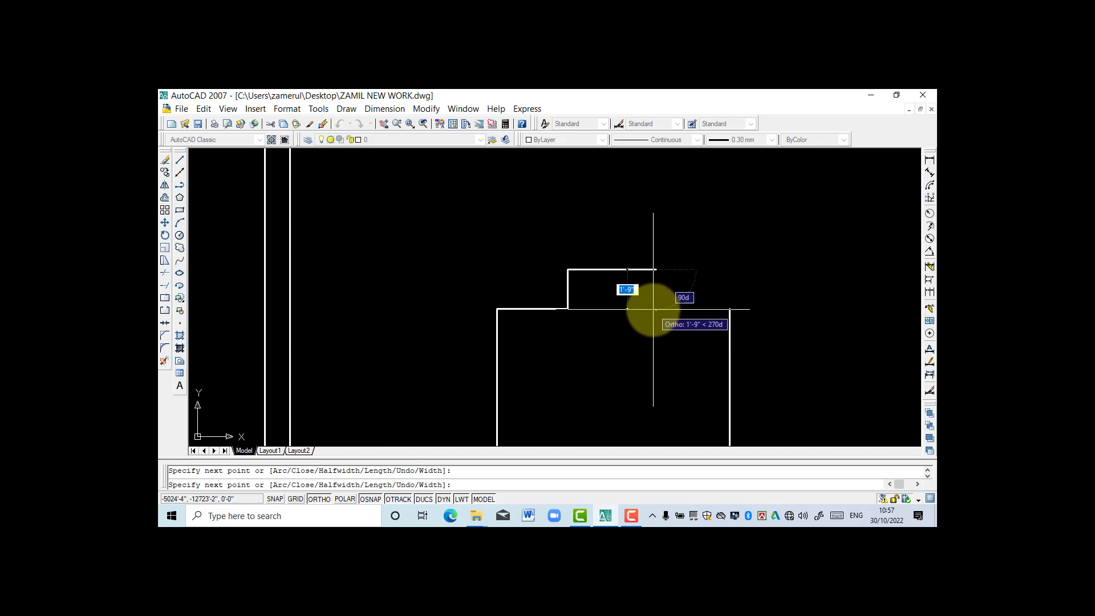
scroll(654, 309, down, 2)
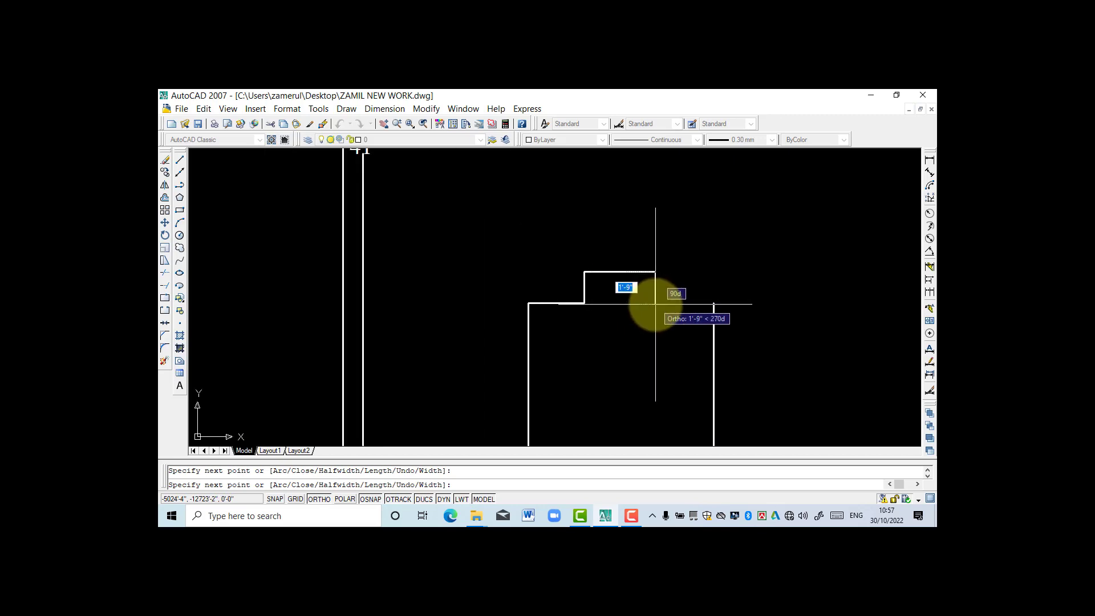
scroll(655, 304, down, 4)
scroll(655, 304, up, 3)
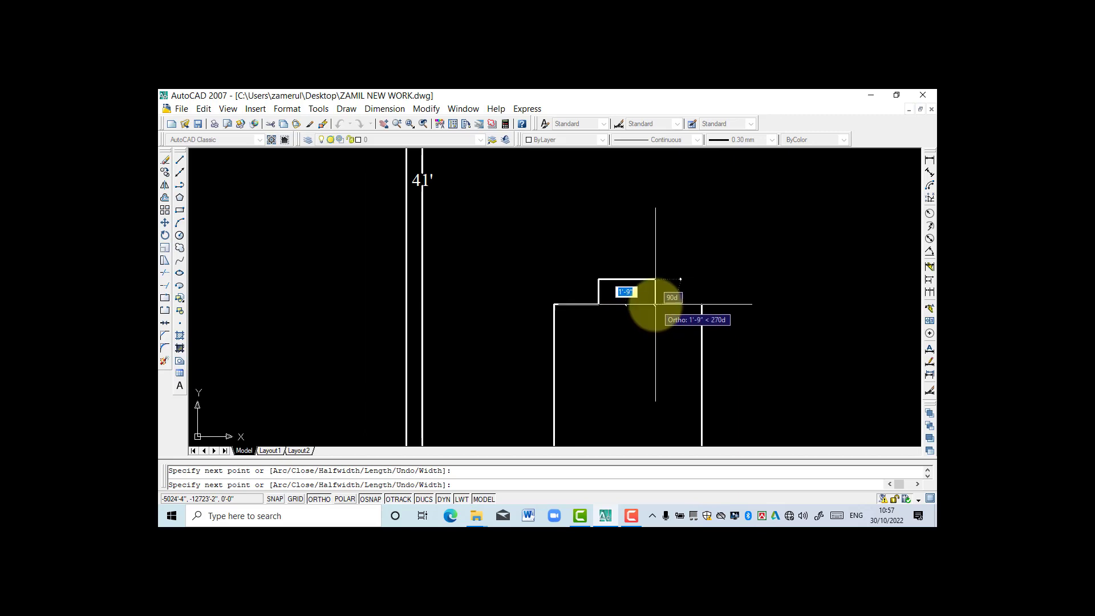
click(655, 305)
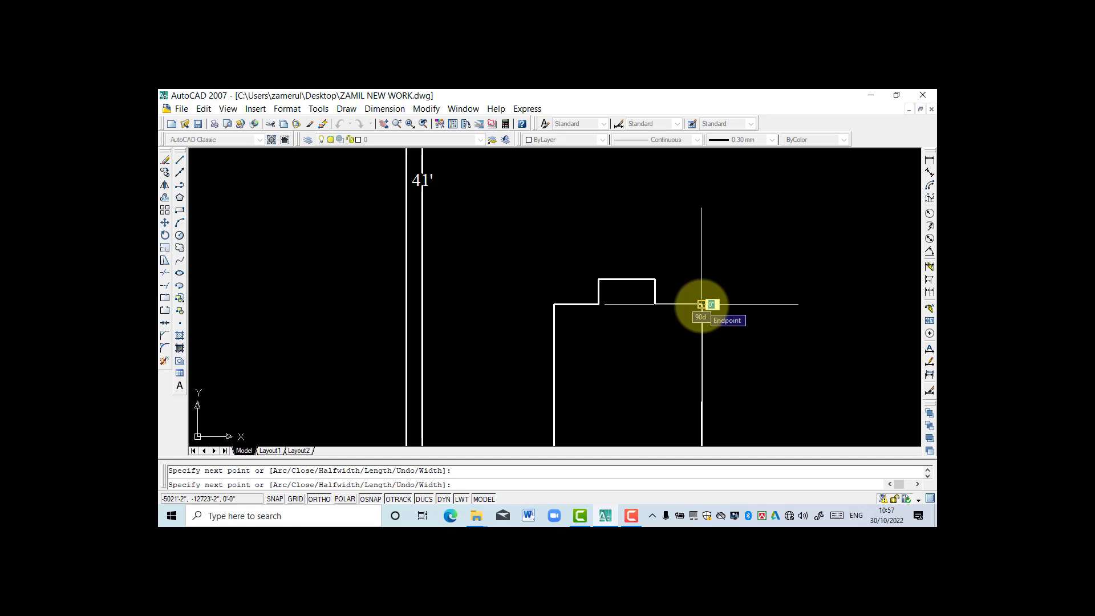
click(702, 304)
key(Escape)
Stretch the bump's upper right corner straight down below the polyline to form a zigzag break symbol.
click(655, 277)
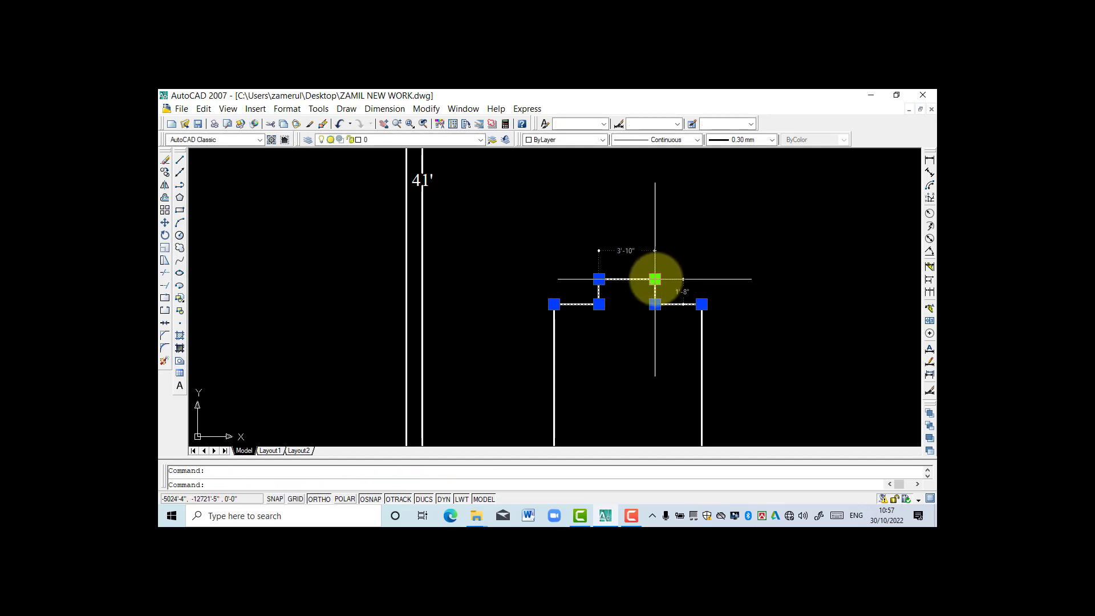
click(633, 350)
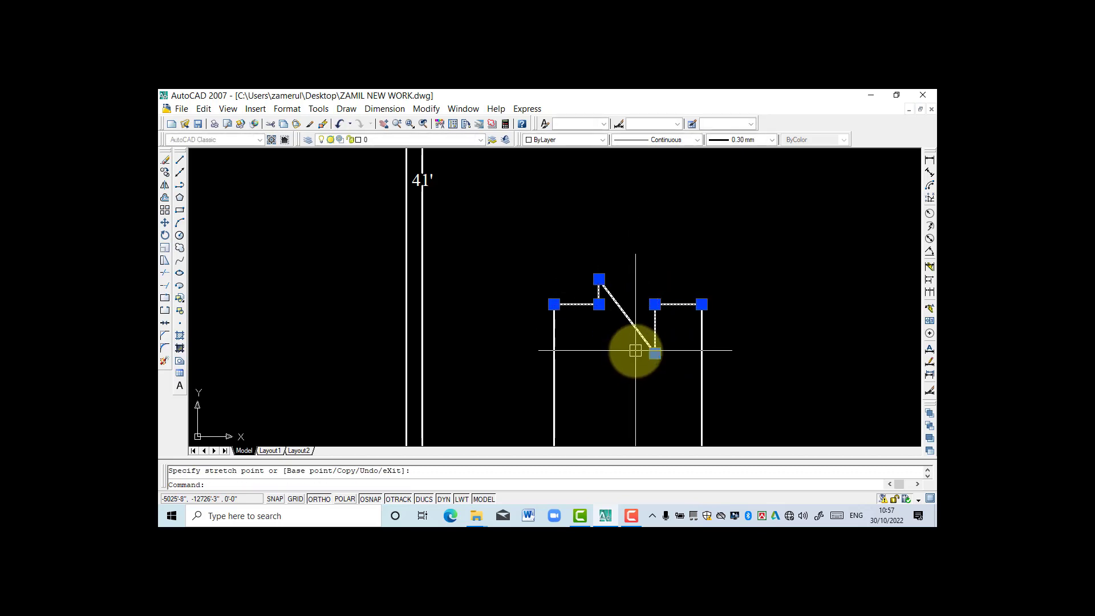
key(Return)
scroll(656, 247, down, 4)
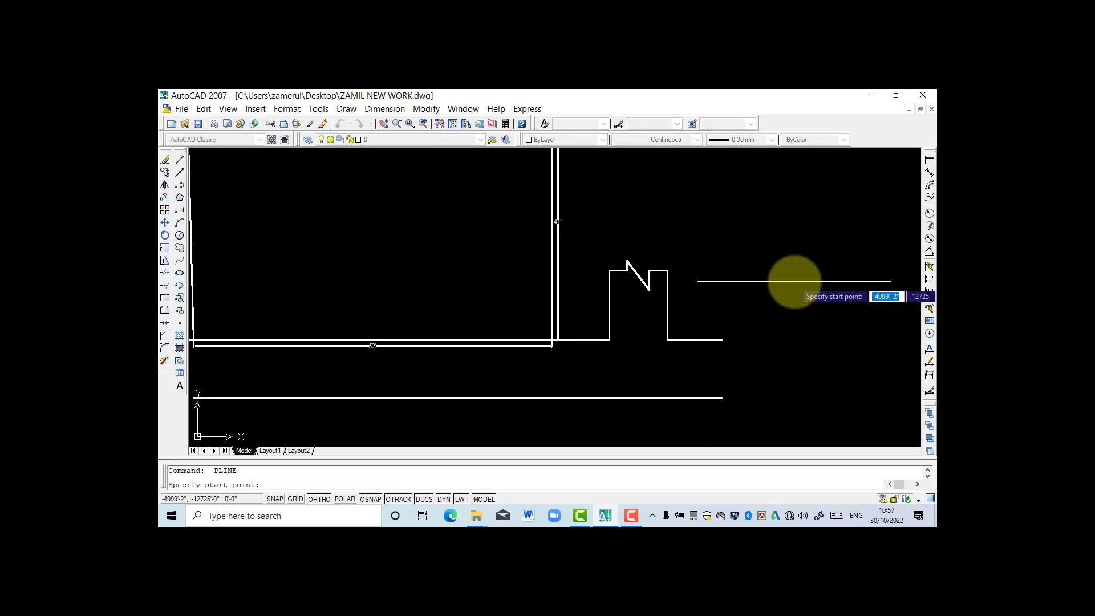
key(Escape)
Copy the zigzag break symbol horizontally about 18'-4" to the right into empty space.
scroll(657, 286, up, 4)
scroll(647, 351, down, 3)
scroll(647, 351, down, 3)
scroll(641, 337, up, 4)
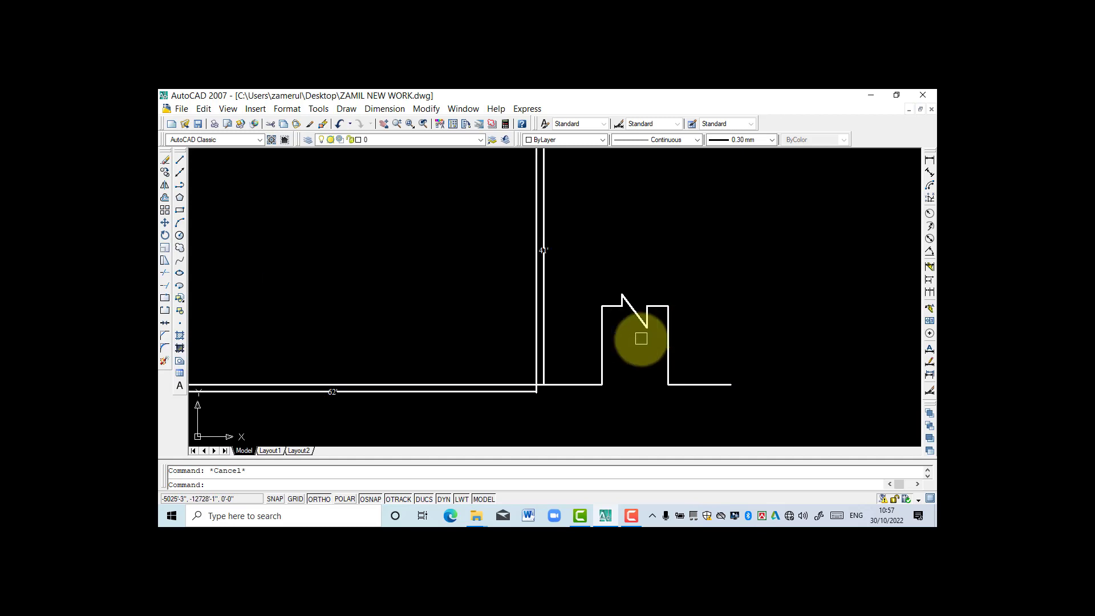
scroll(669, 366, down, 4)
scroll(658, 350, up, 3)
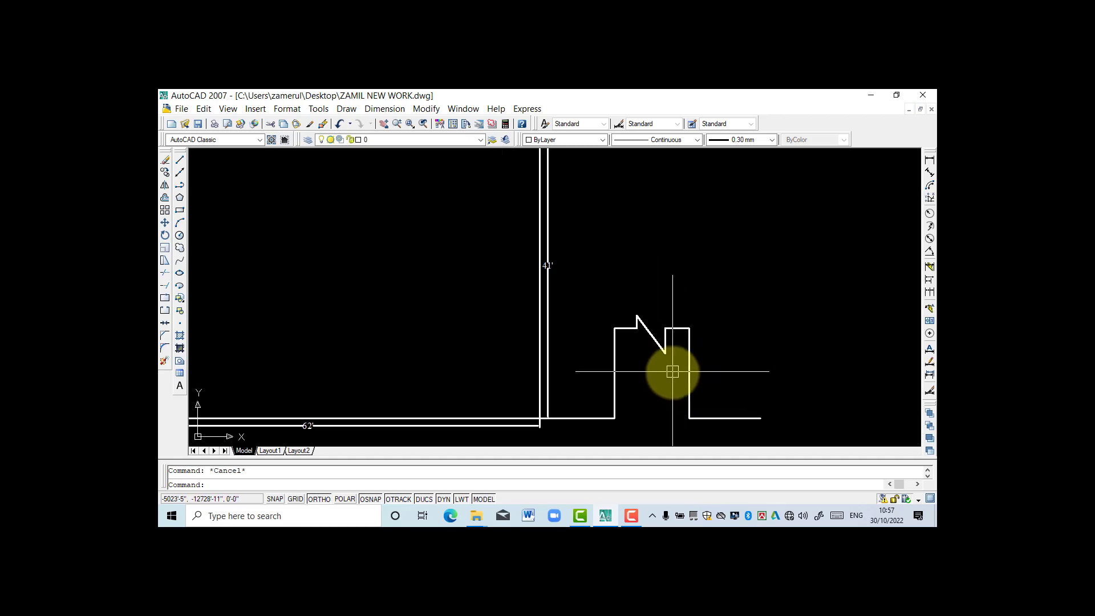
click(669, 367)
click(651, 317)
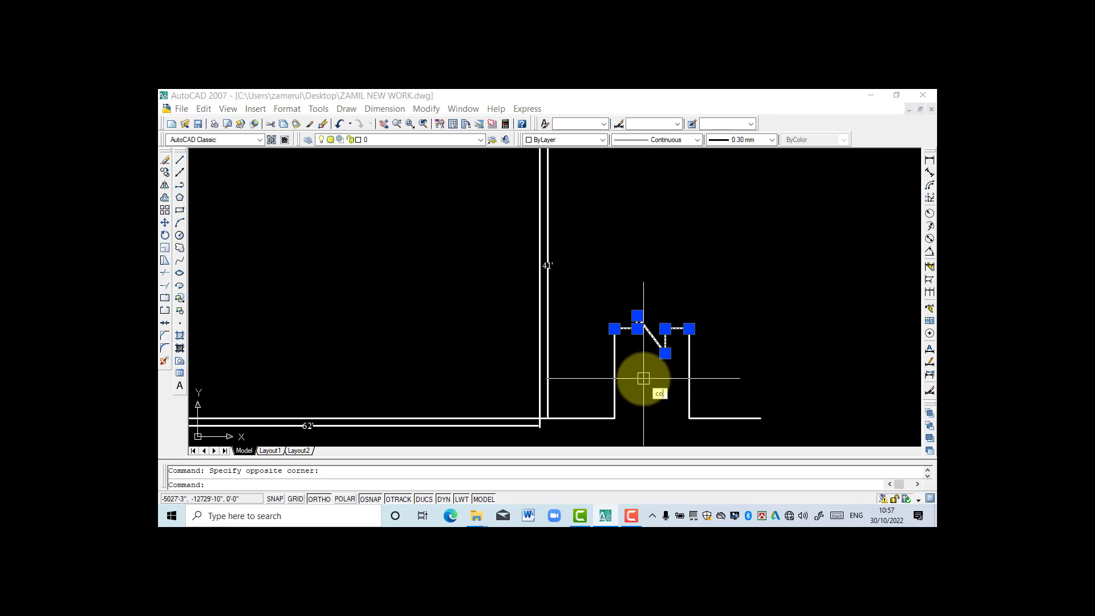
text(co)
key(Return)
click(650, 377)
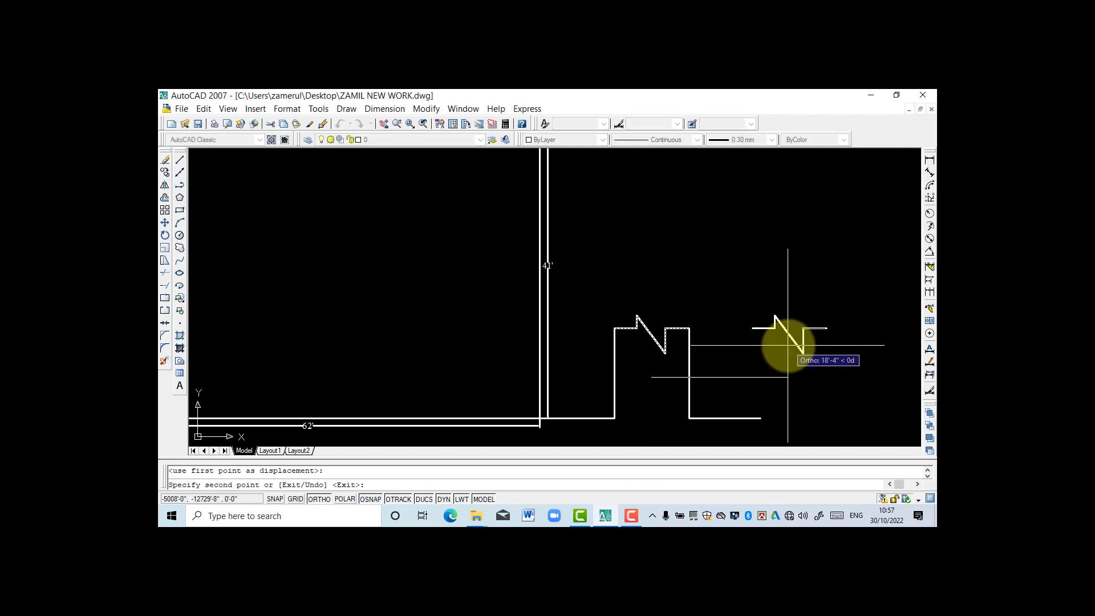
key(Escape)
scroll(652, 354, down, 3)
scroll(704, 341, up, 2)
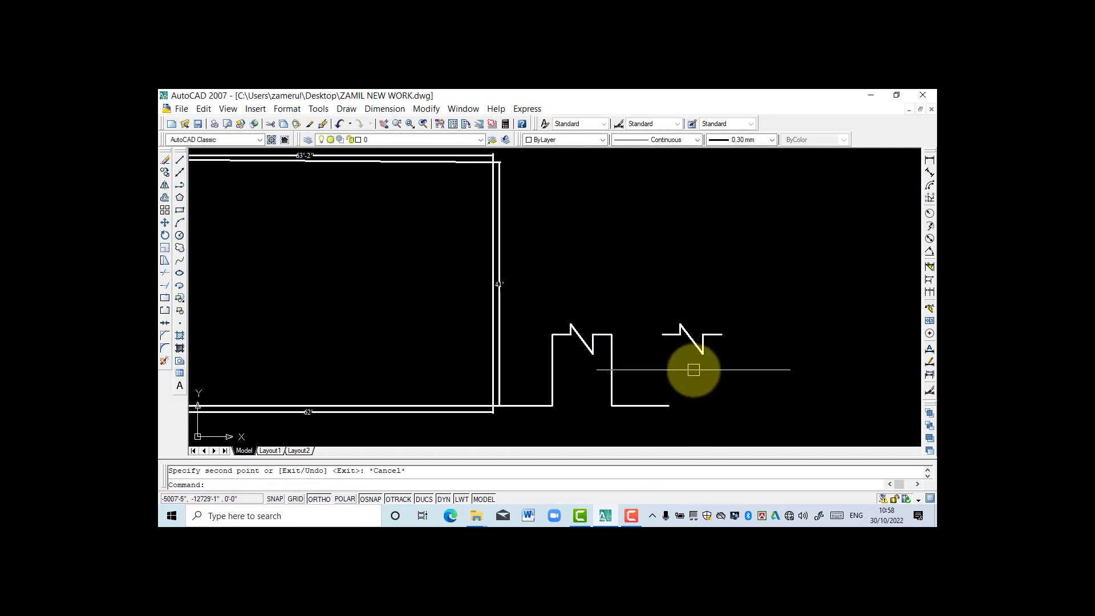
Rotate the copied break symbol 90° clockwise about its right endpoint so that it stands vertical.
scroll(684, 399, down, 1)
scroll(681, 374, down, 1)
scroll(690, 372, up, 2)
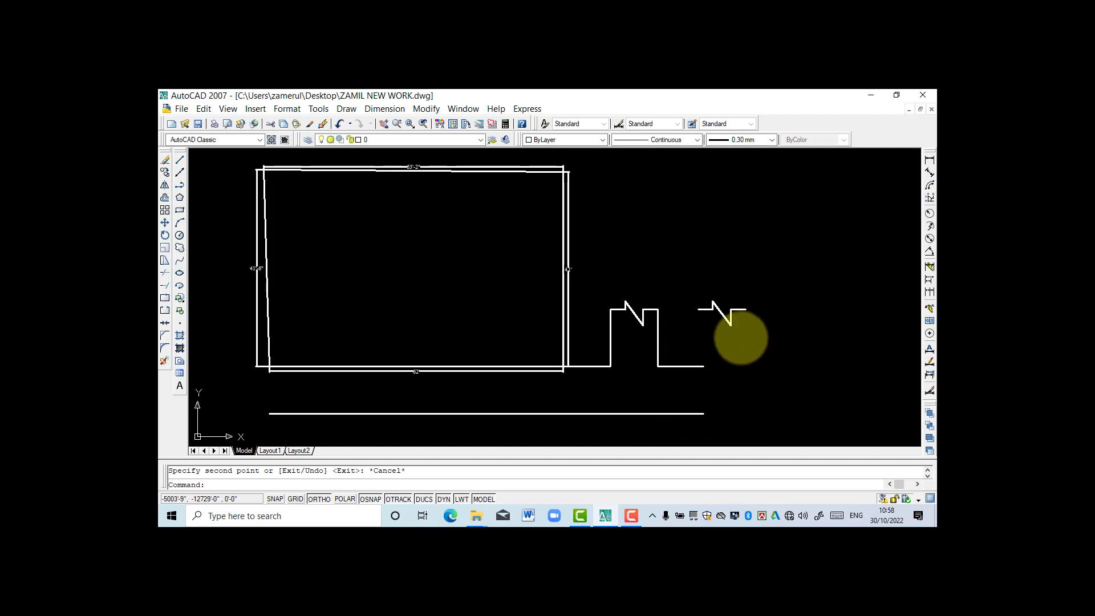
click(771, 356)
click(707, 303)
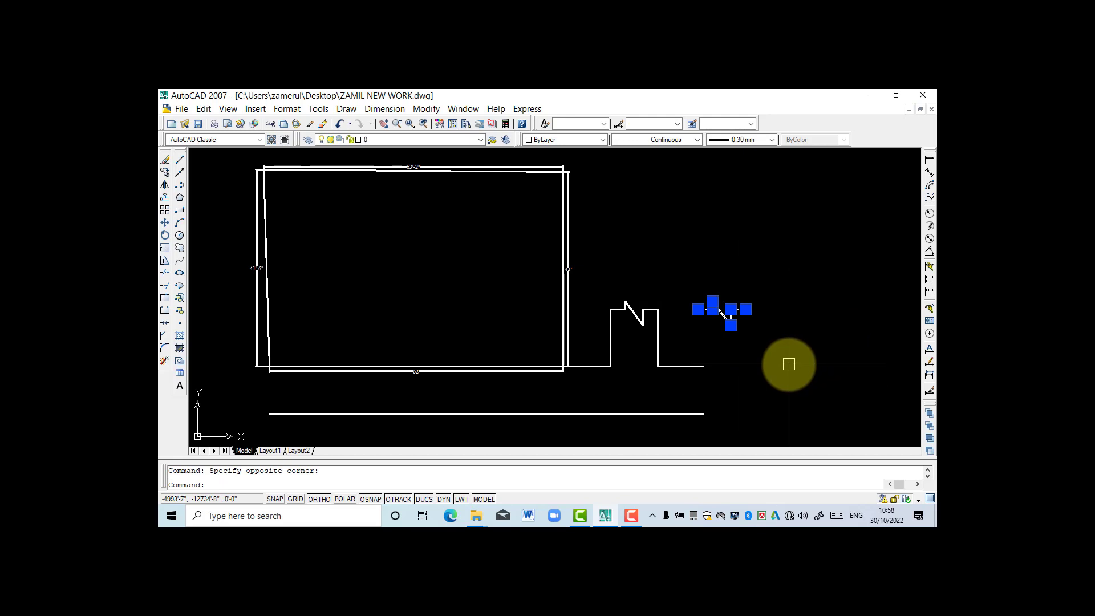
text(ro)
key(Return)
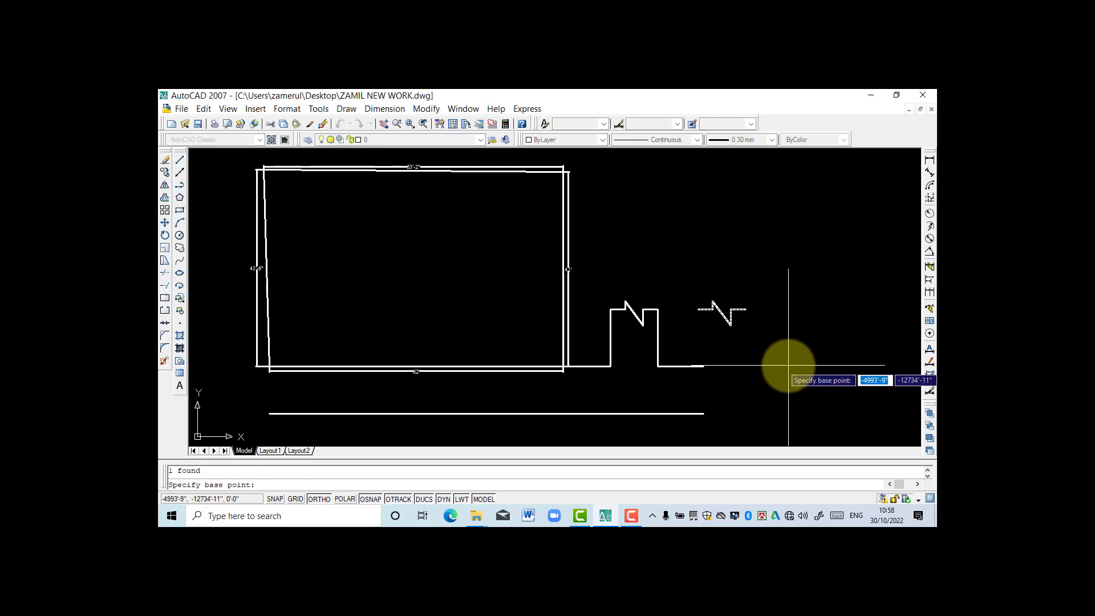
click(746, 309)
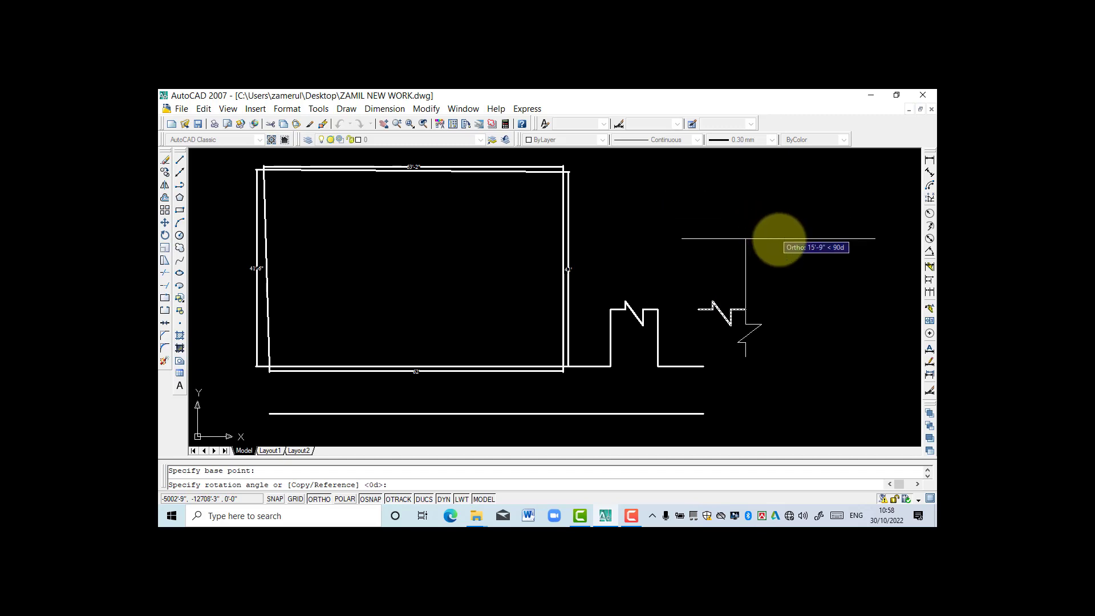
click(791, 357)
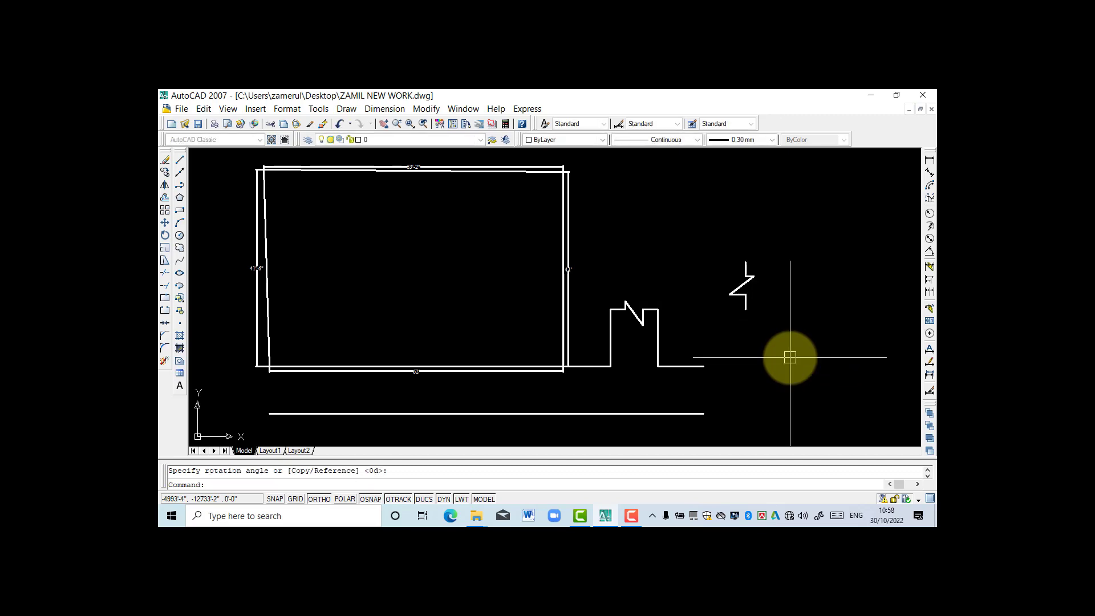
Copy the vertical break symbol from its lower endpoint onto the right end of the horizontal road's lower line.
click(790, 325)
click(711, 223)
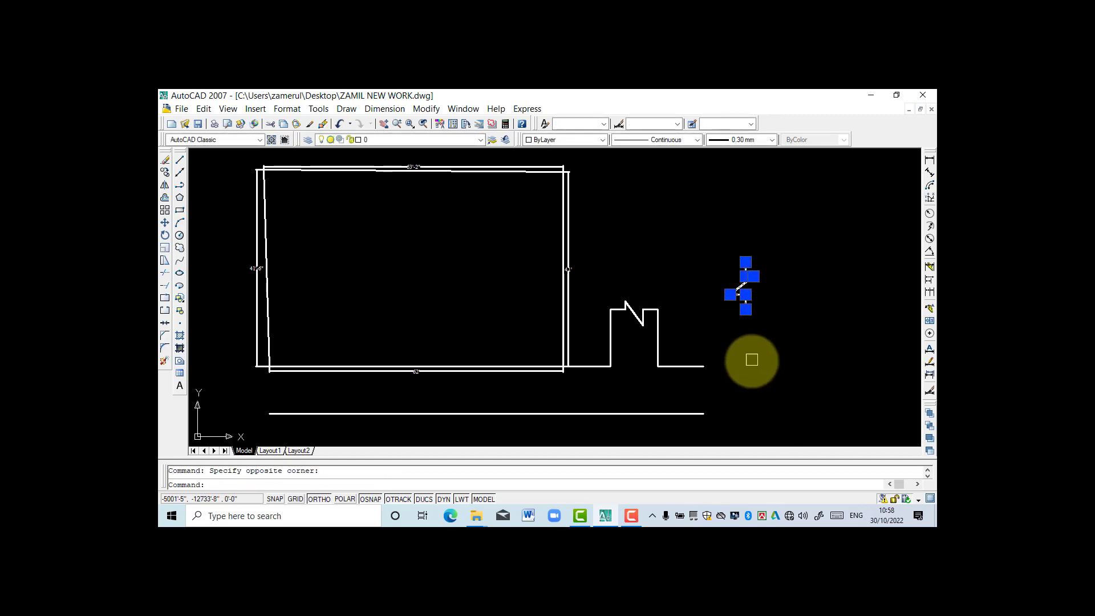
text(co)
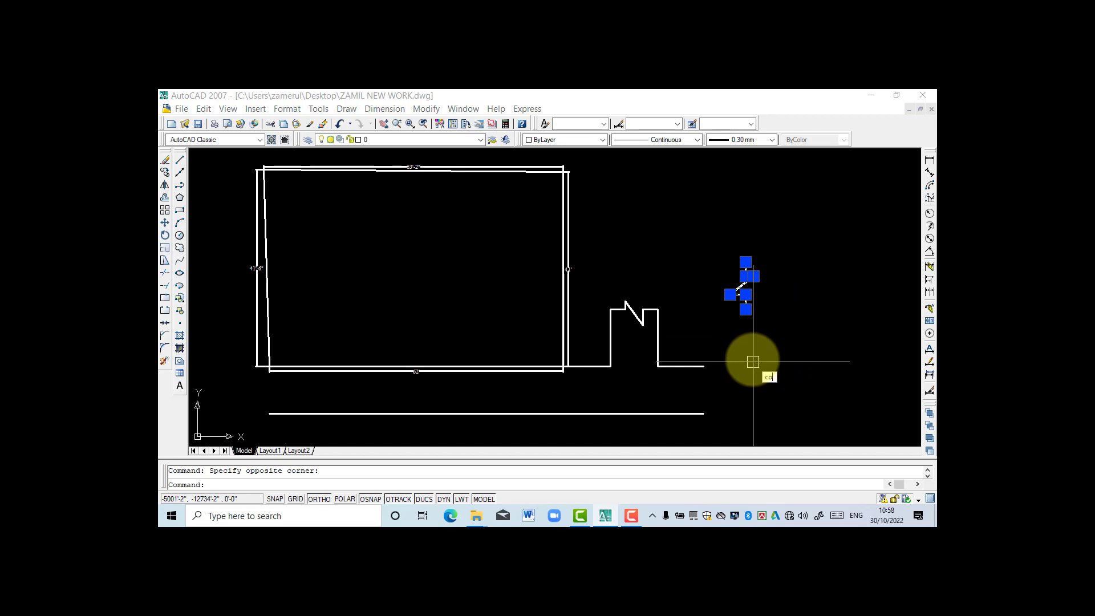
key(Return)
click(745, 307)
scroll(770, 296, down, 4)
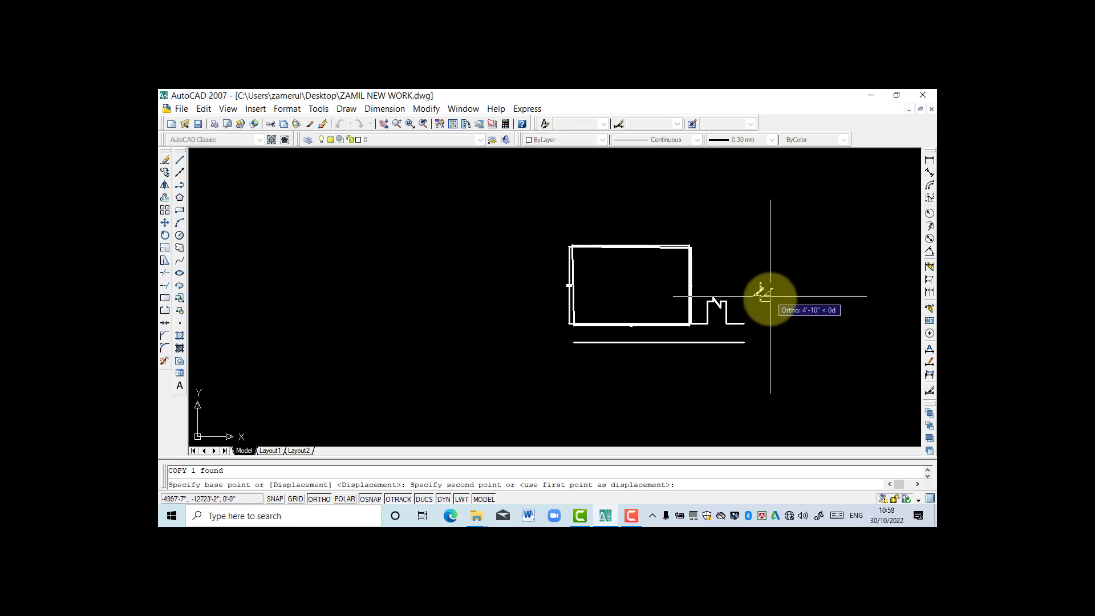
scroll(753, 343, up, 6)
click(717, 354)
Place another copy of the vertical break symbol at the left end of the horizontal road's lower line.
scroll(788, 335, down, 4)
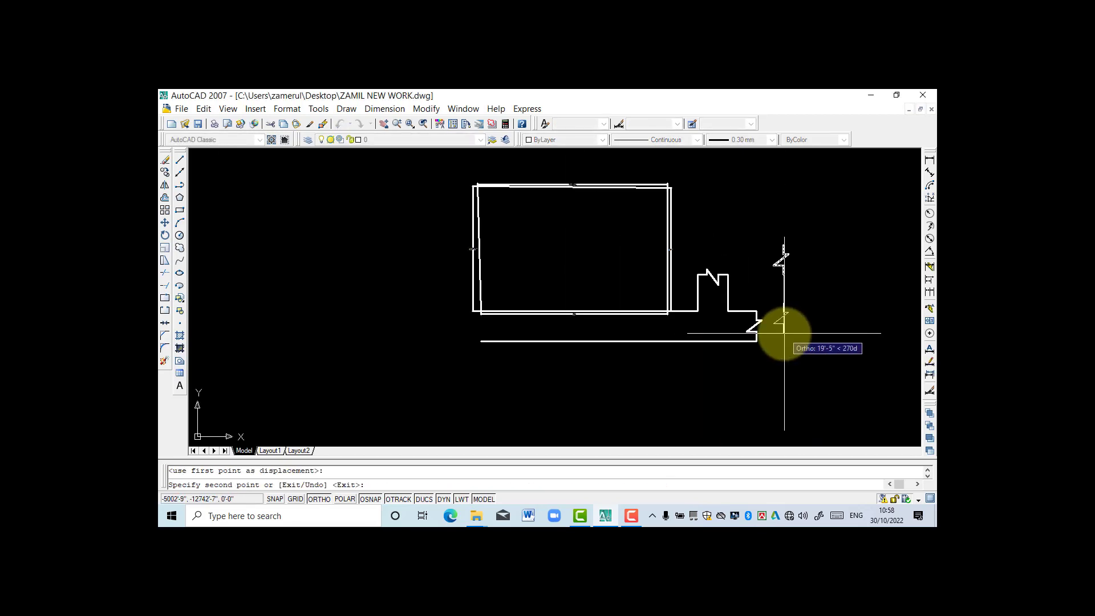
scroll(429, 316, up, 5)
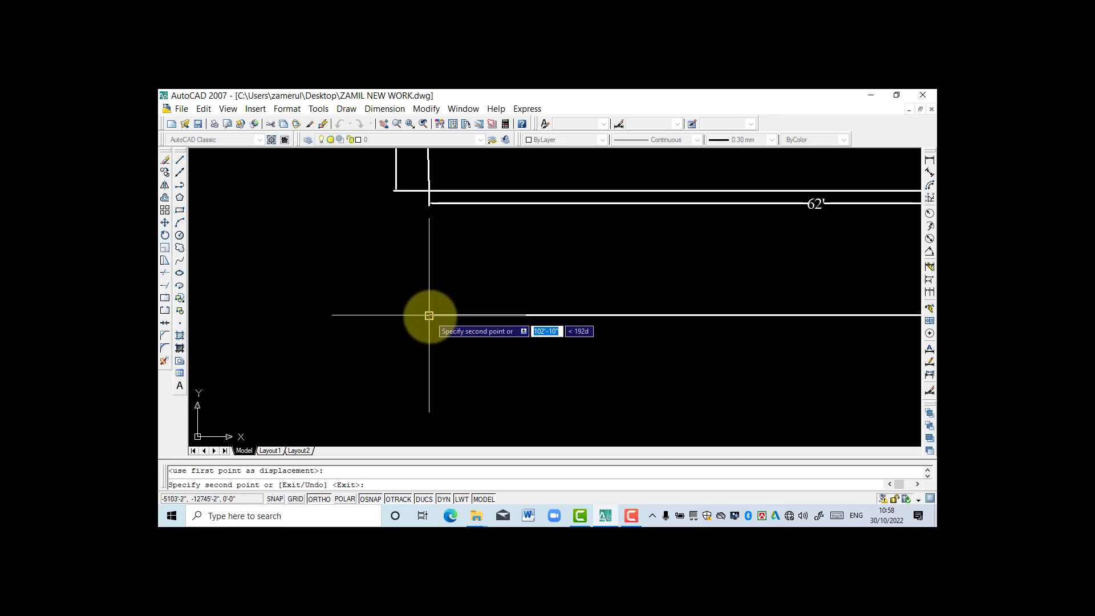
scroll(429, 316, down, 2)
key(Return)
scroll(594, 349, down, 5)
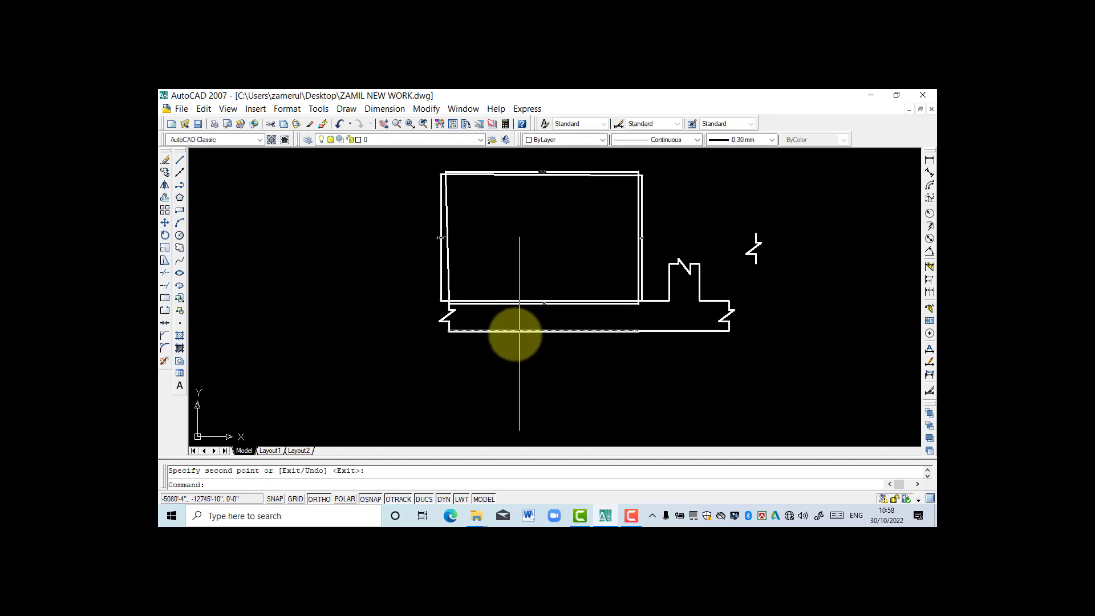
Erase the spare vertical break symbol standing in empty space to the right of the roads.
click(807, 259)
click(725, 222)
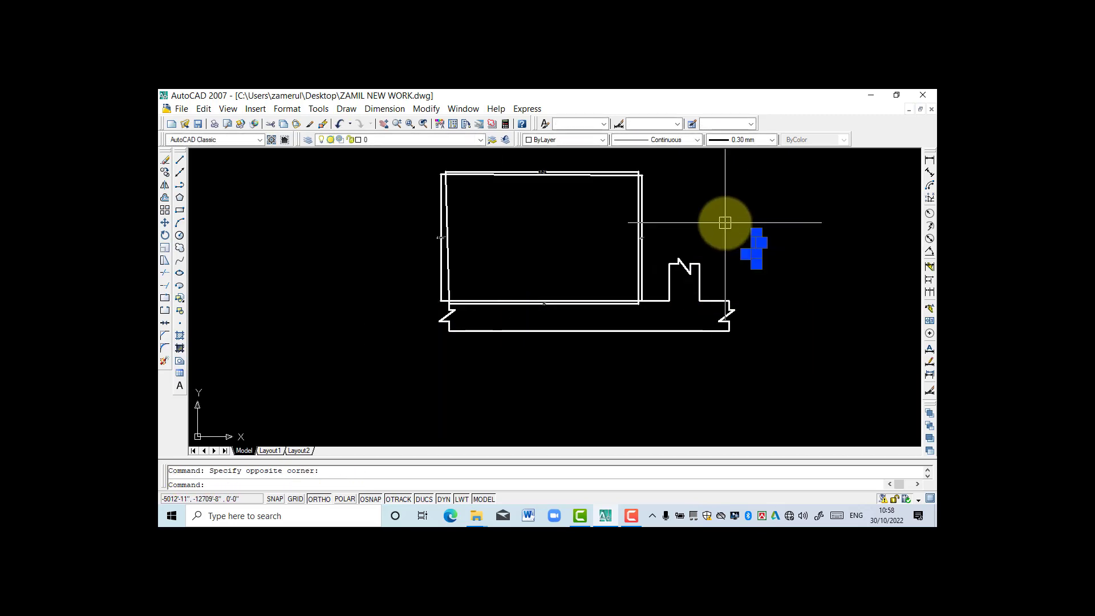
key(Delete)
Change the colour of the four plot boundary lines to Red.
scroll(572, 254, down, 4)
scroll(571, 255, up, 6)
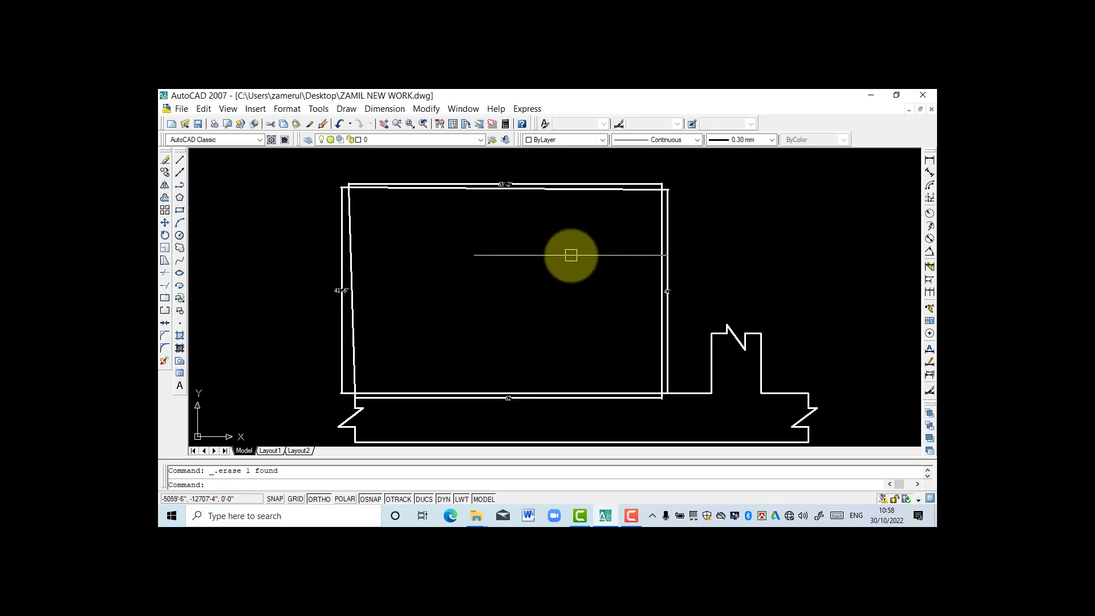
scroll(579, 255, down, 2)
scroll(550, 237, up, 2)
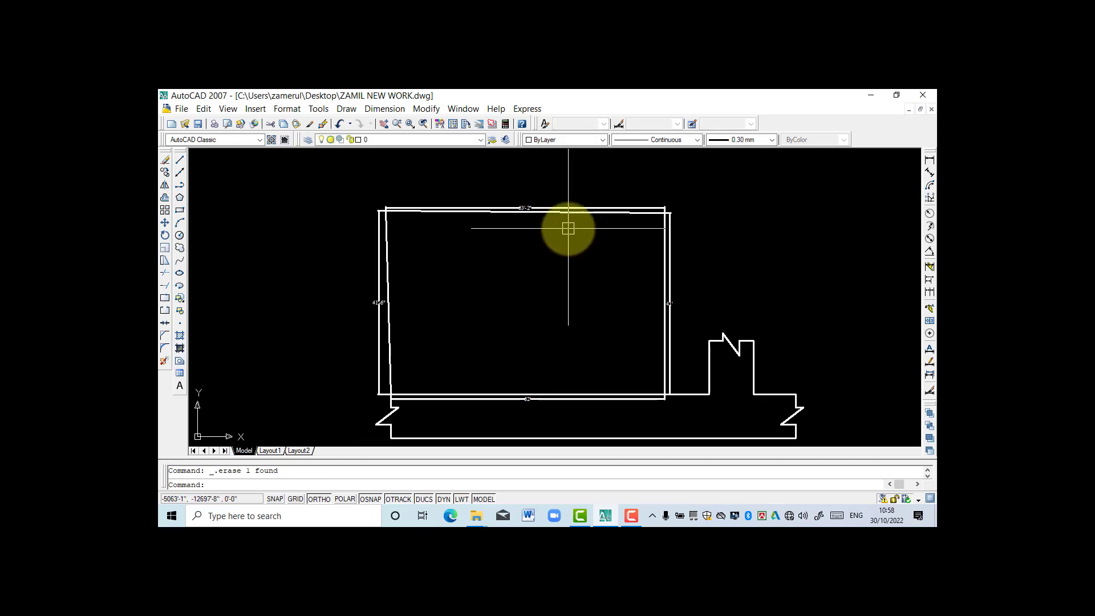
scroll(567, 227, up, 3)
click(665, 187)
scroll(734, 286, down, 3)
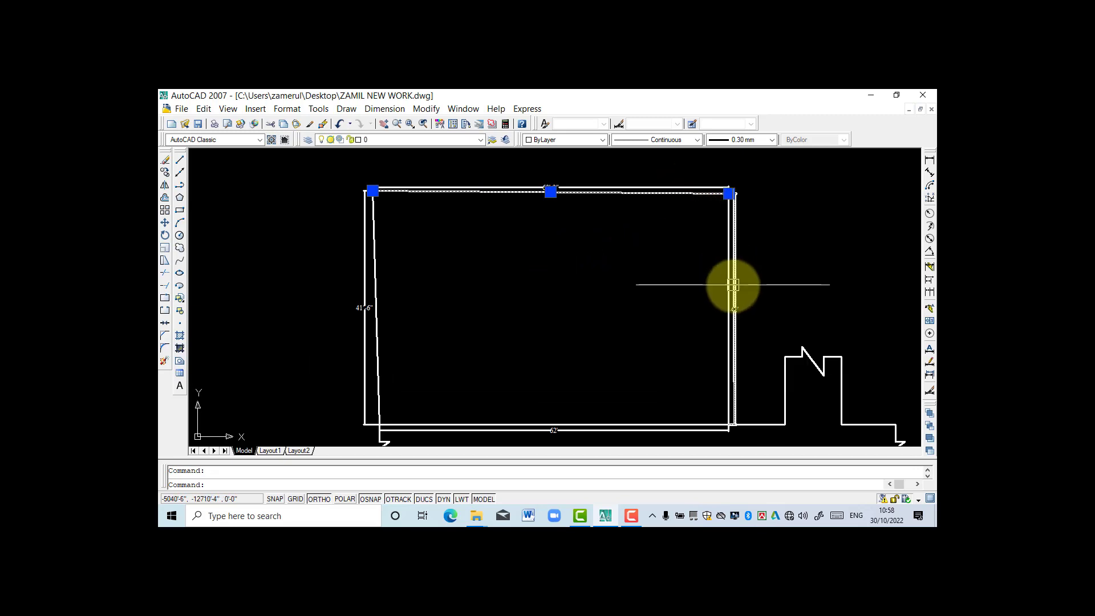
scroll(718, 283, up, 5)
scroll(631, 325, down, 5)
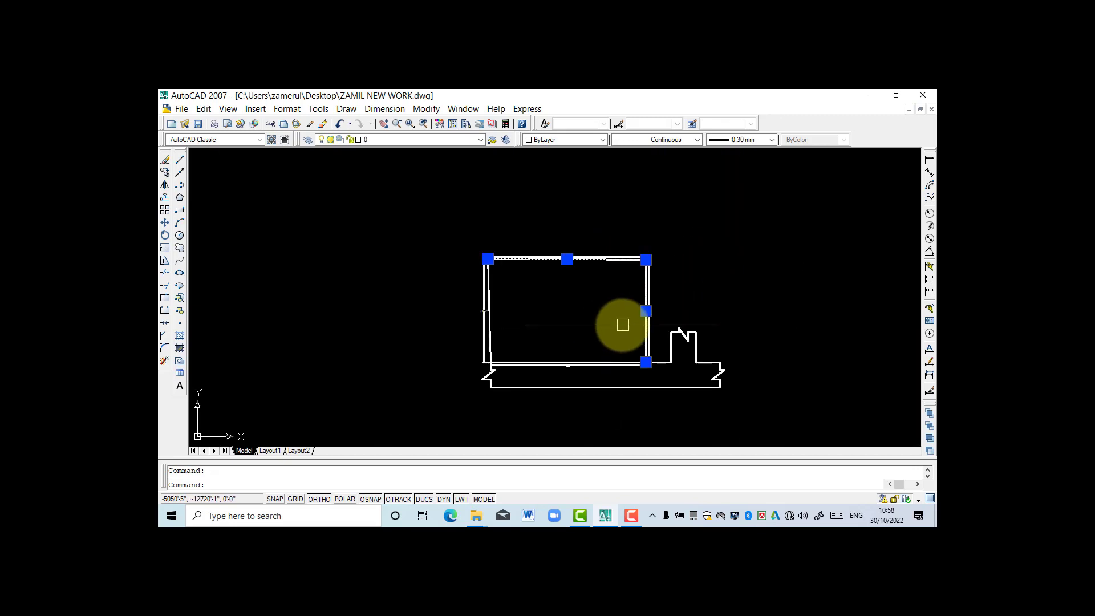
scroll(567, 357, up, 4)
click(565, 361)
scroll(501, 306, down, 5)
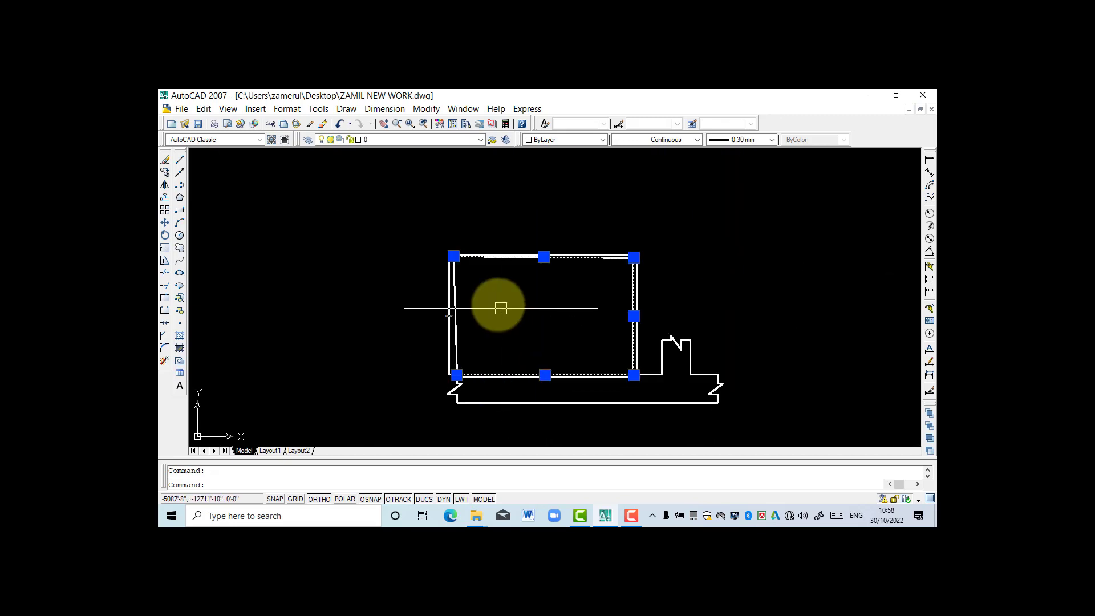
scroll(407, 318, up, 5)
click(407, 319)
scroll(431, 279, down, 2)
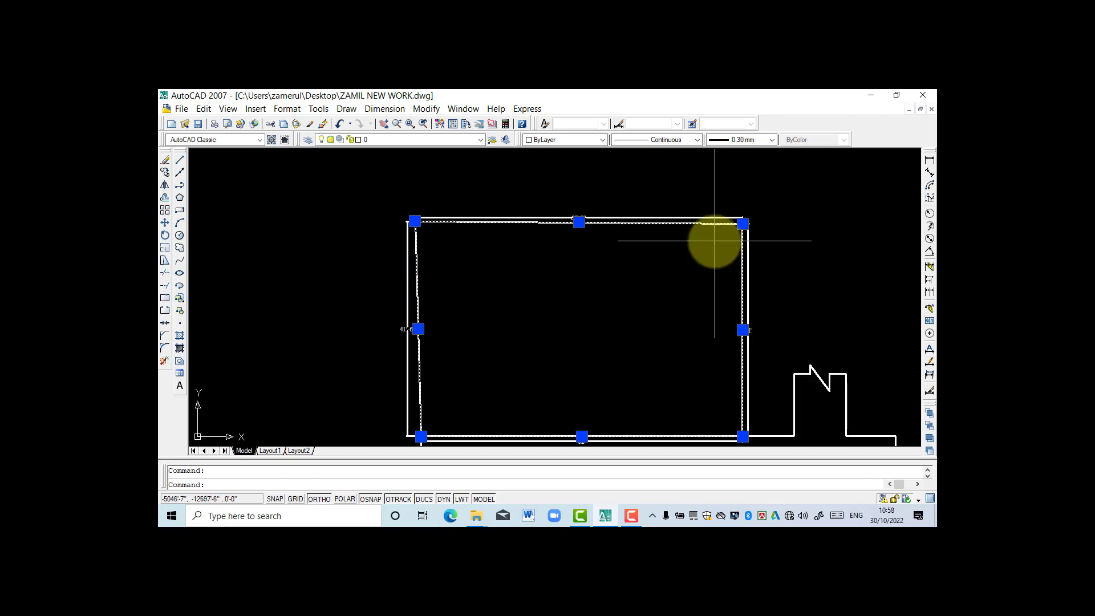
click(605, 141)
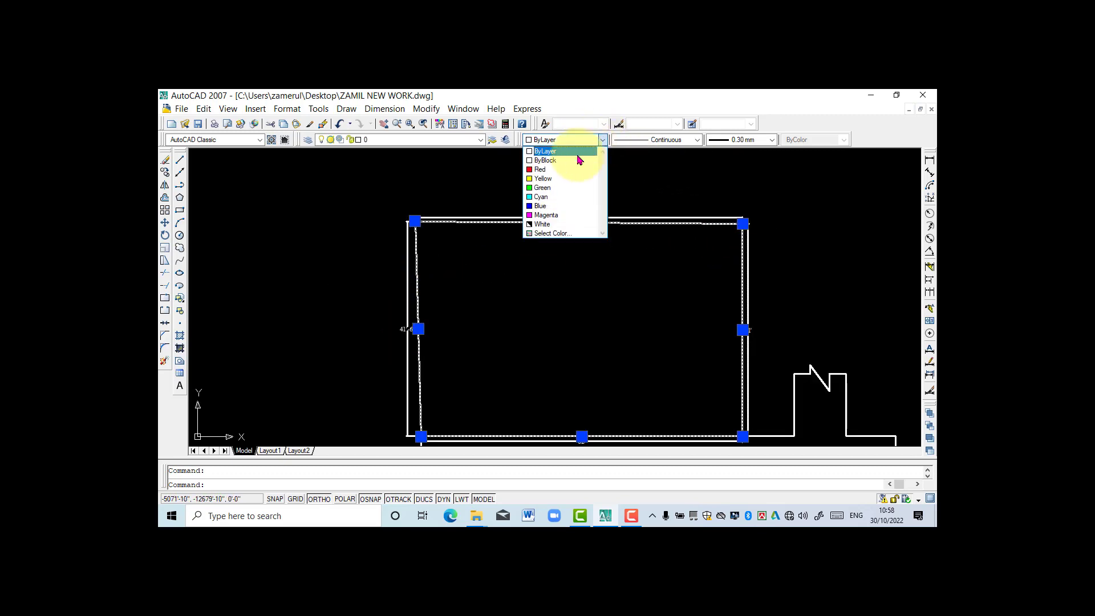
click(568, 172)
key(Escape)
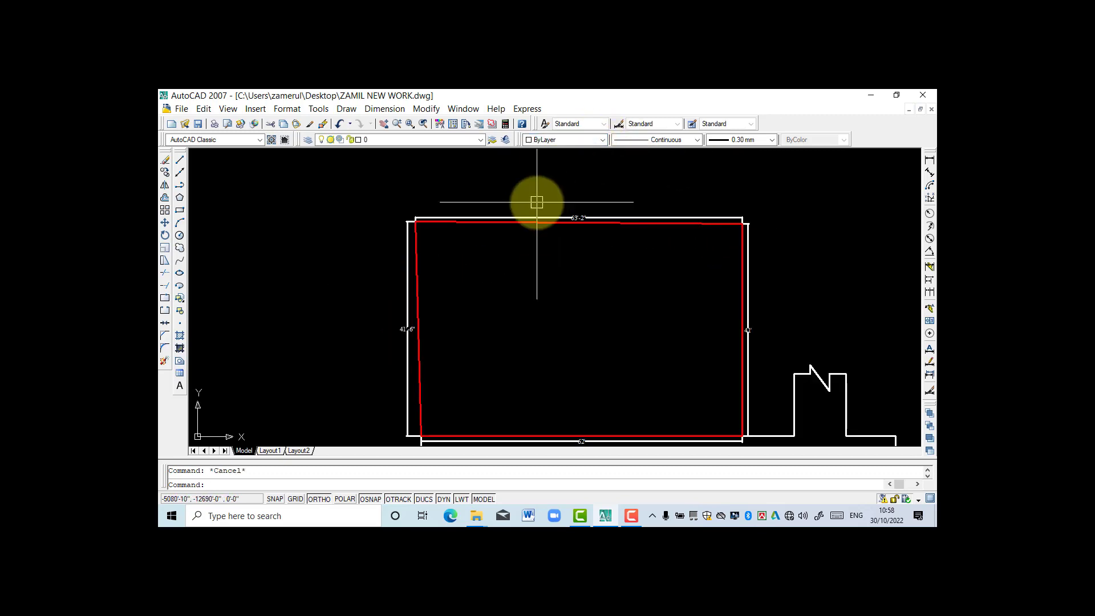
scroll(581, 227, down, 4)
scroll(599, 225, up, 3)
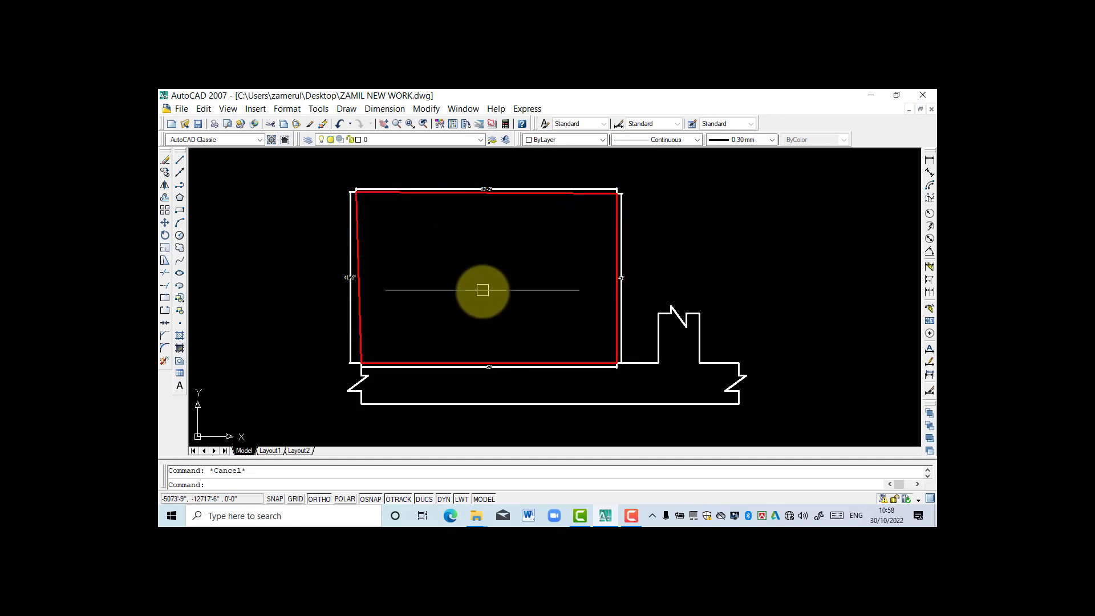
scroll(512, 279, up, 2)
scroll(491, 279, down, 2)
scroll(485, 274, down, 1)
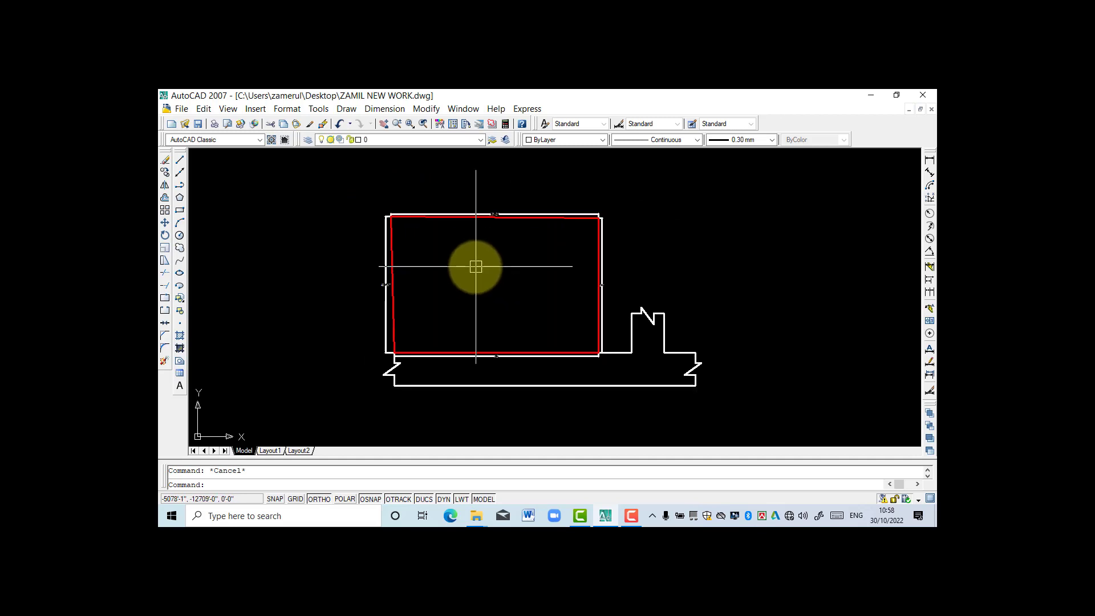
scroll(530, 256, up, 2)
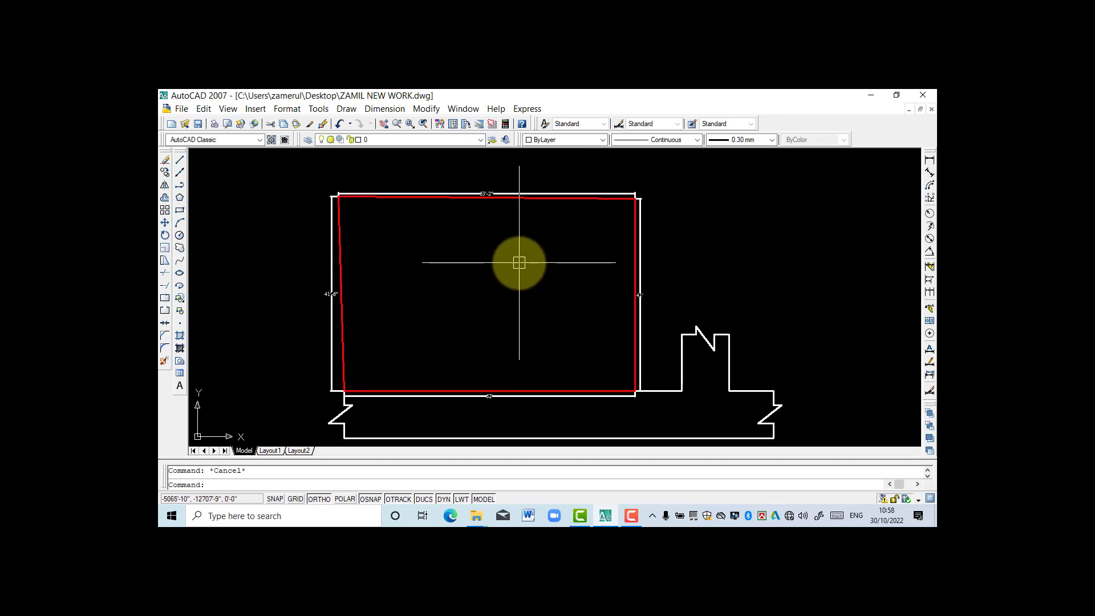
scroll(519, 261, down, 2)
scroll(533, 303, up, 3)
scroll(513, 348, down, 2)
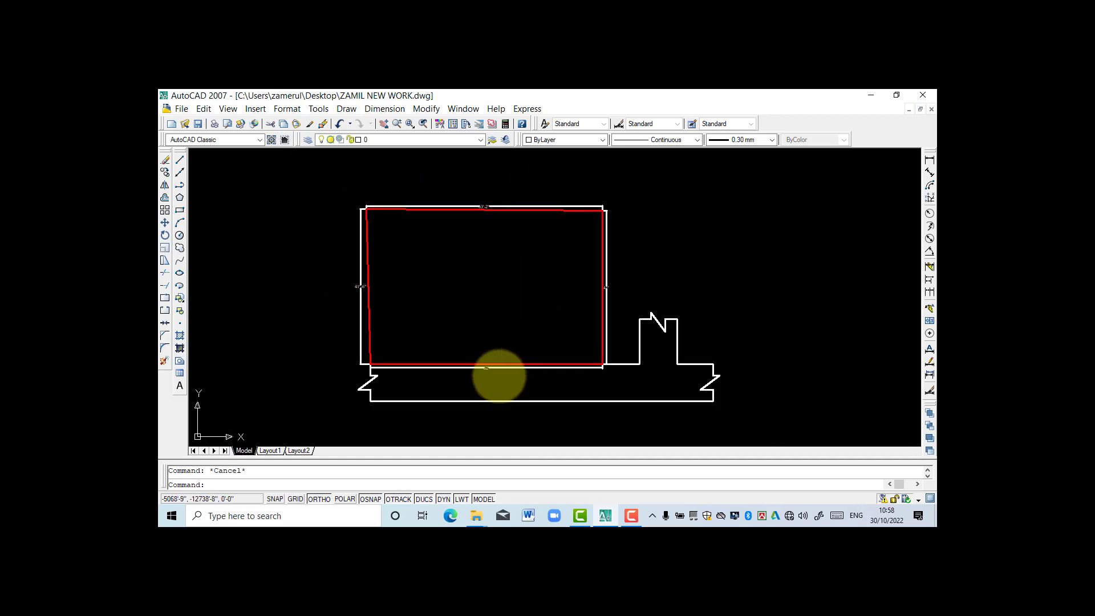
Add a vertical linear dimension across the horizontal road, from the red lower plot boundary to the road's lower line.
scroll(499, 375, up, 3)
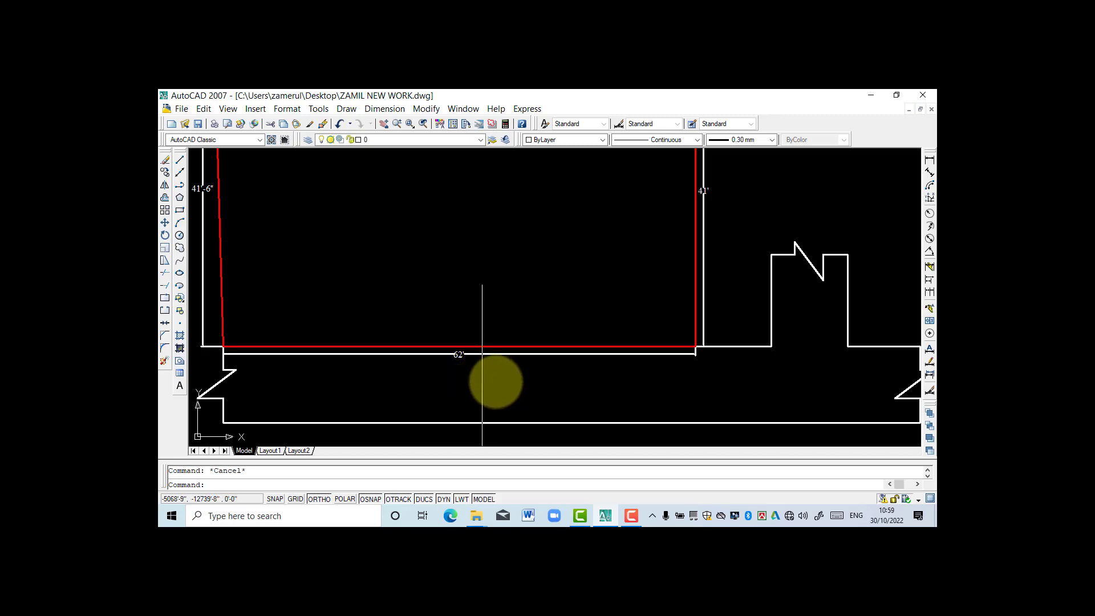
click(930, 161)
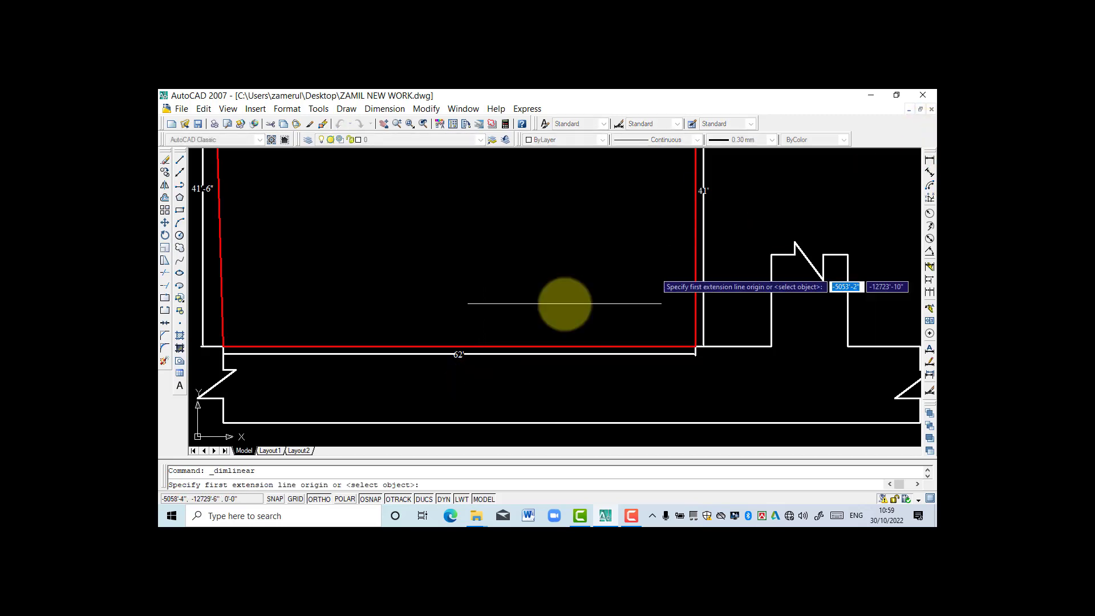
click(407, 347)
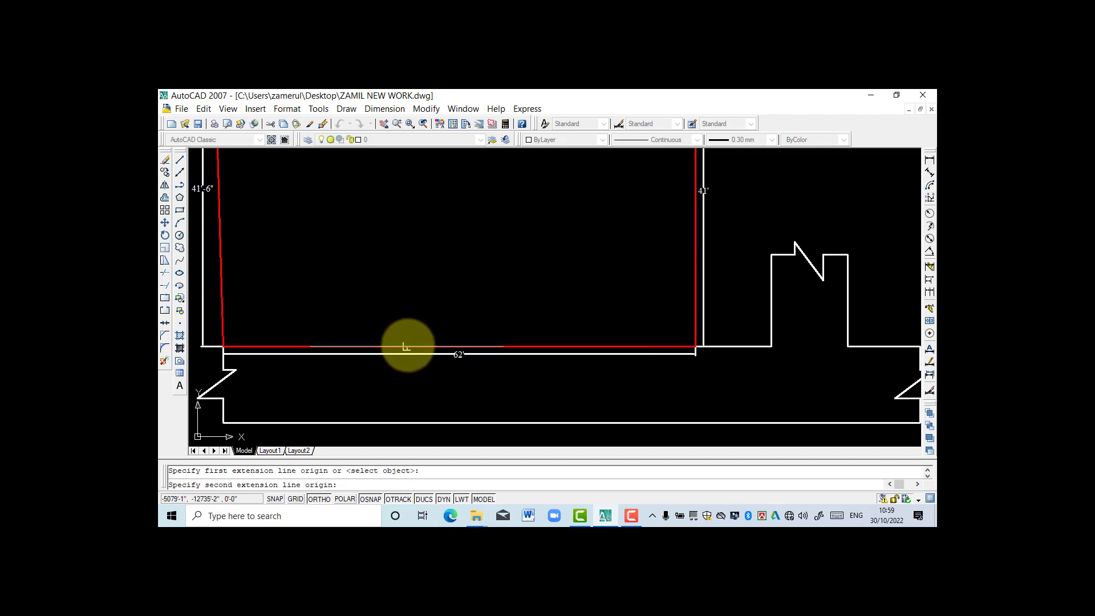
click(407, 422)
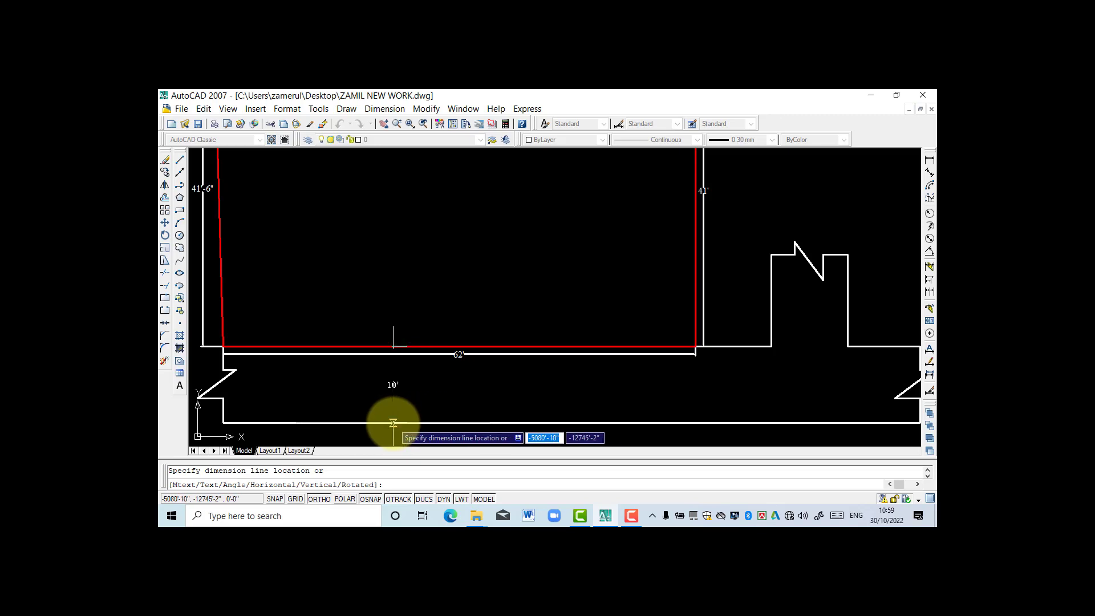
click(406, 424)
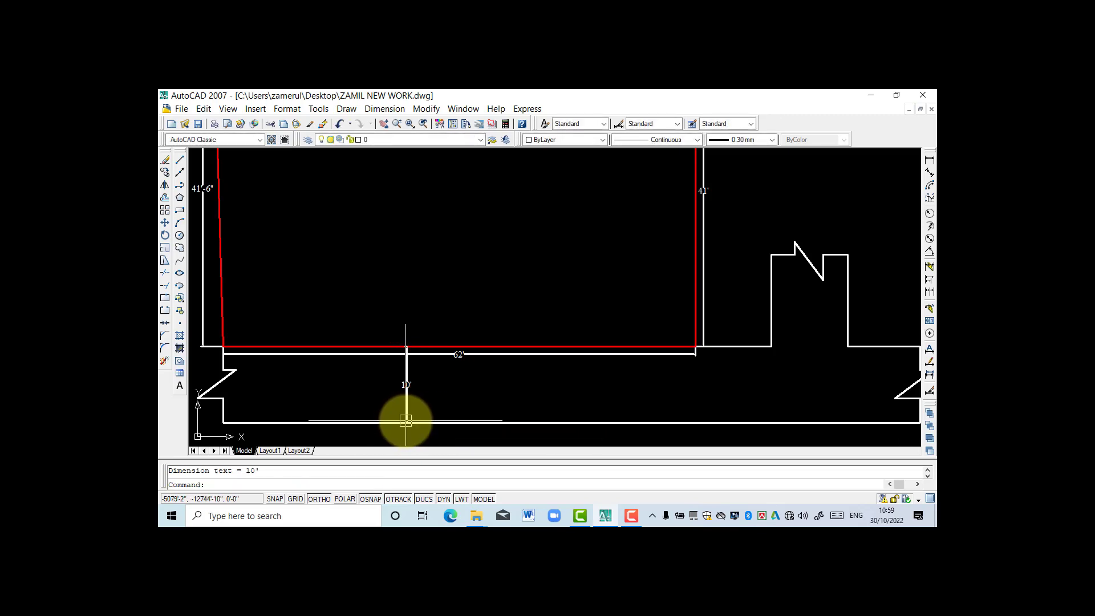
Add the multiline text "10' WIDE ROAD" inside the horizontal road, just right of the road-width dimension.
scroll(433, 392, up, 3)
scroll(433, 387, down, 4)
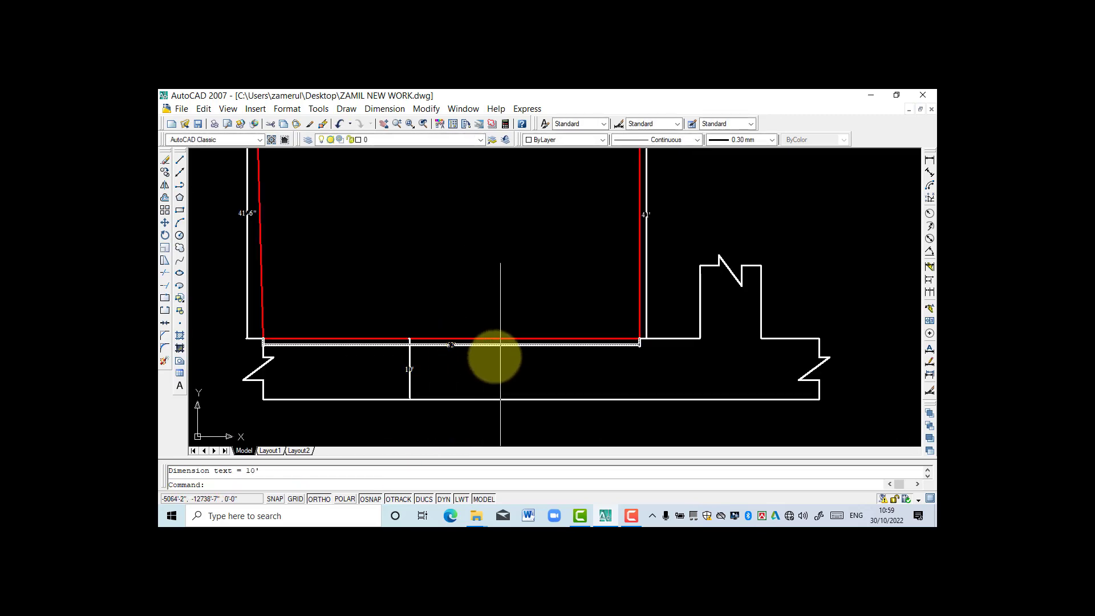
scroll(492, 365, up, 2)
scroll(491, 381, down, 2)
scroll(616, 391, down, 2)
scroll(530, 370, up, 3)
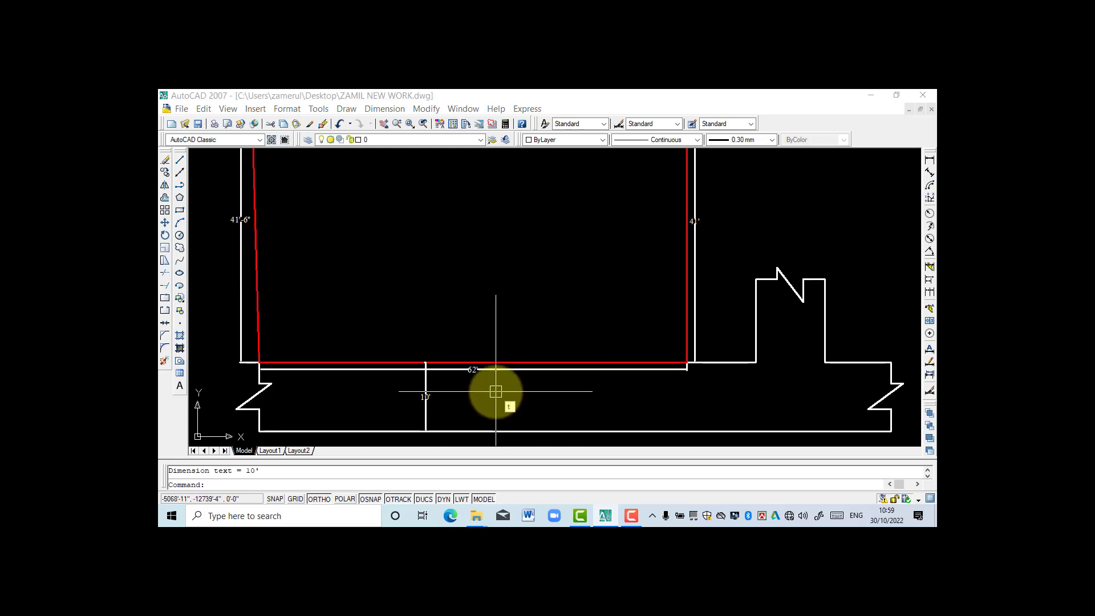
key(Return)
click(470, 387)
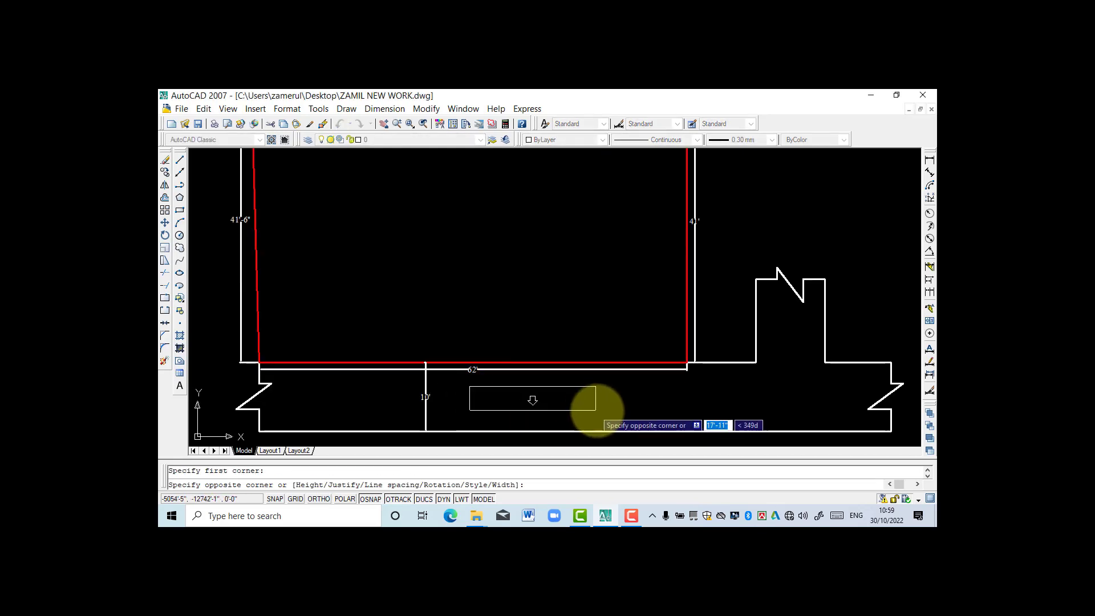
click(608, 416)
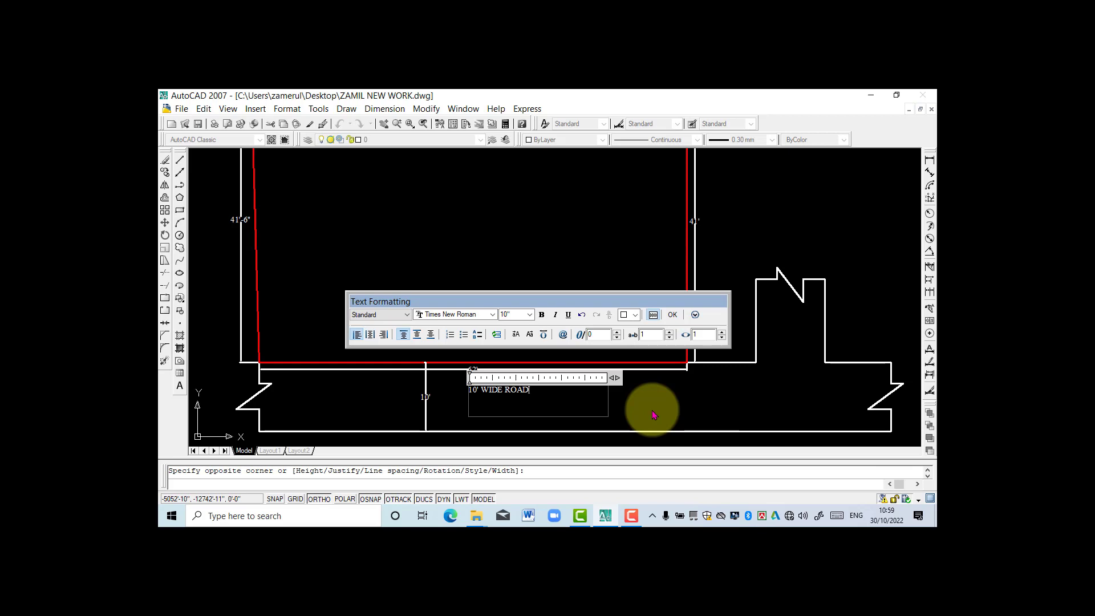
click(674, 317)
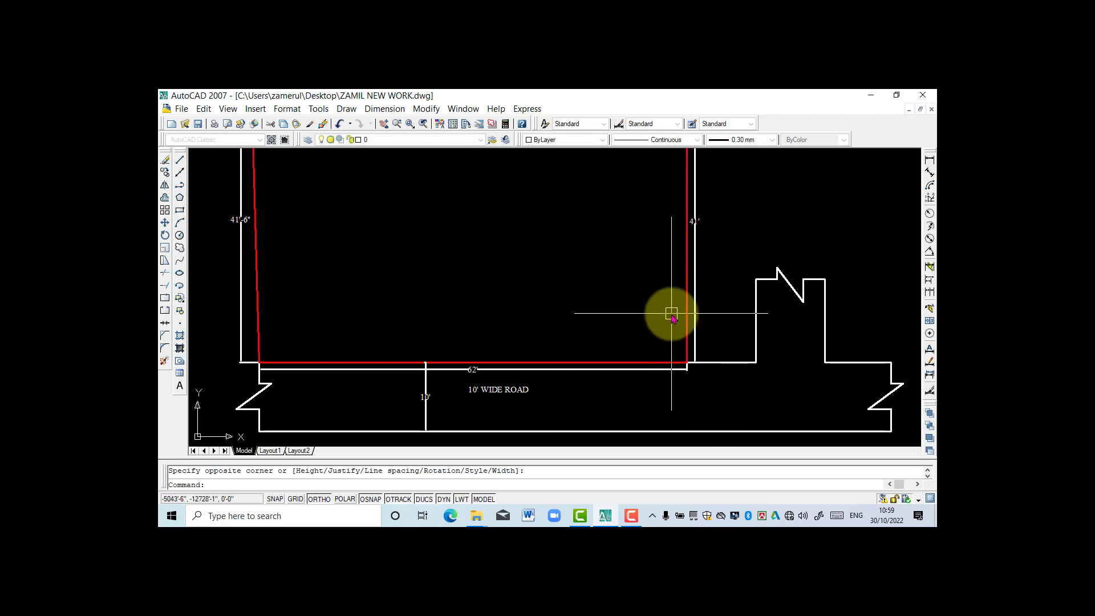
Move the 10' WIDE ROAD label straight down about 1'-4" so it sits nearer the middle of the road.
click(499, 390)
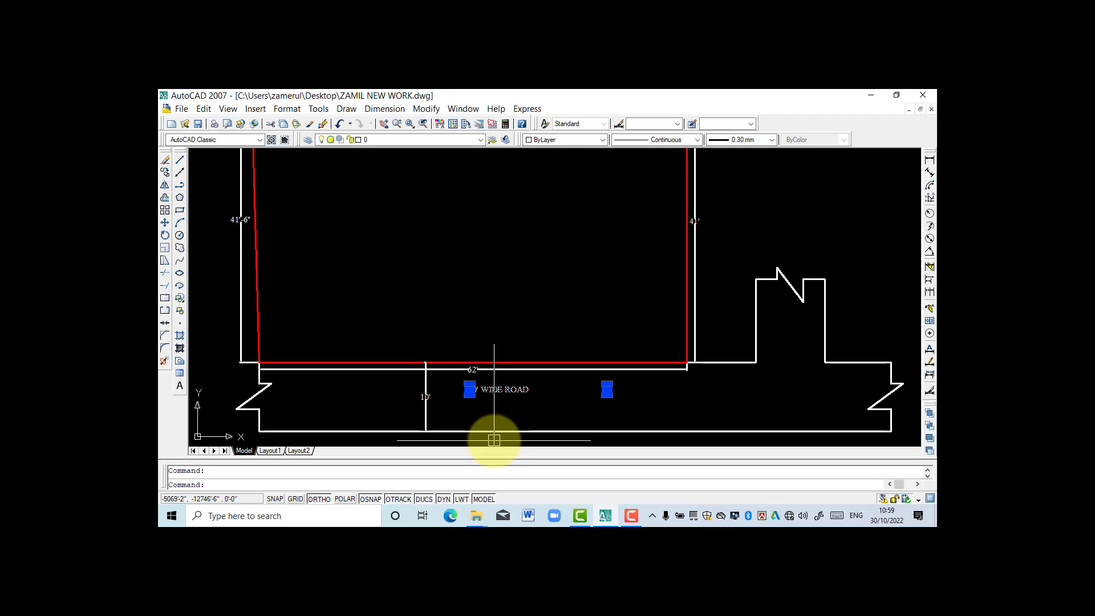
text(m)
key(Return)
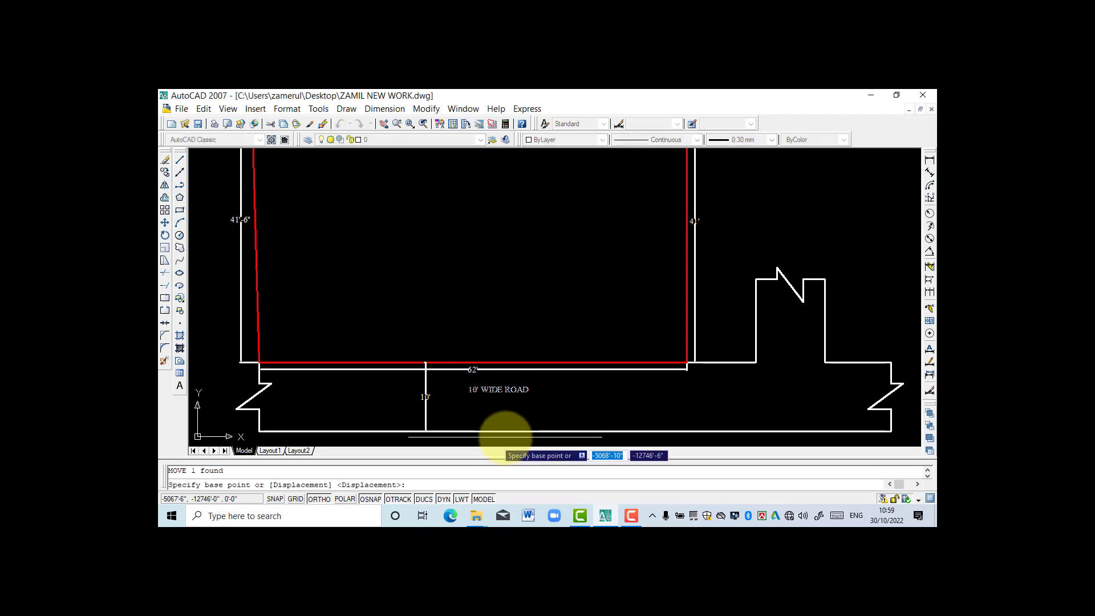
click(495, 408)
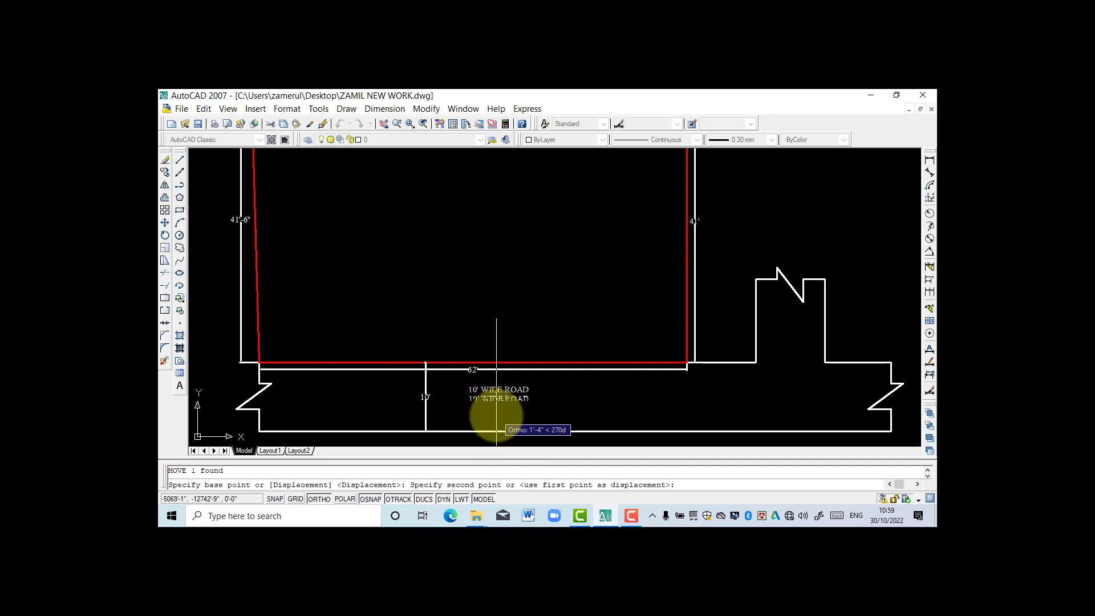
click(496, 416)
scroll(499, 408, up, 4)
scroll(506, 391, down, 6)
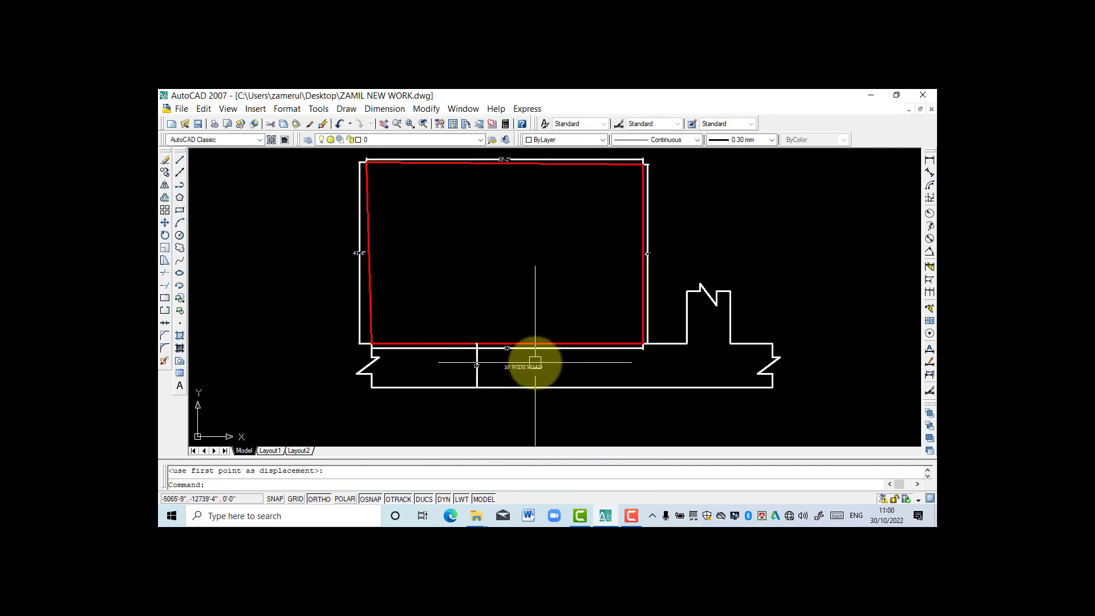
Add the multiline title text "LOCATION PLAN" below the horizontal road's lower line.
scroll(582, 394, down, 2)
scroll(538, 324, up, 2)
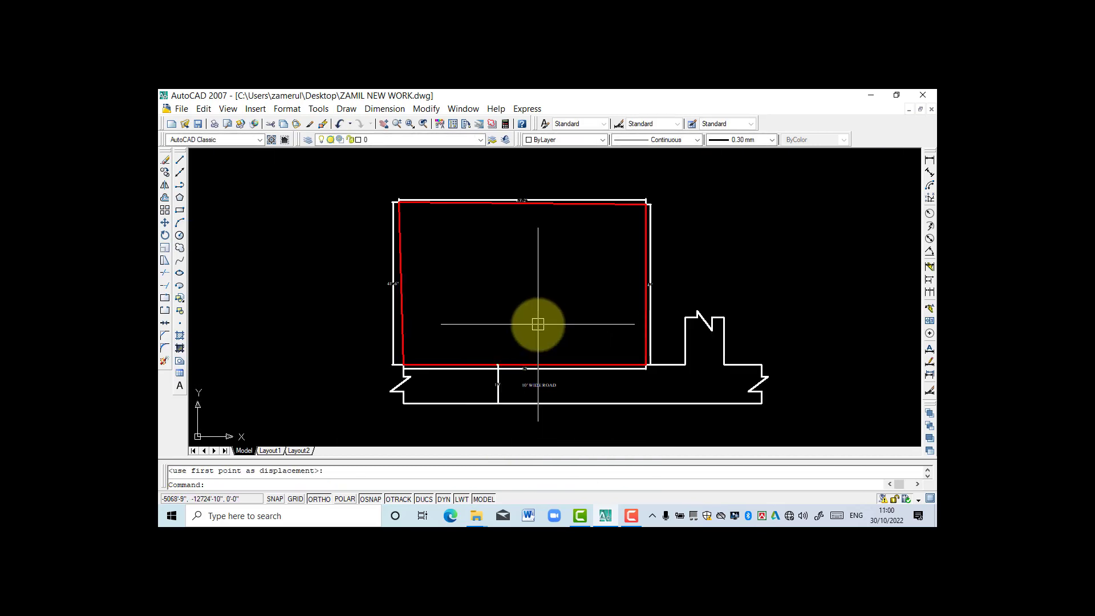
scroll(538, 324, up, 3)
scroll(558, 327, down, 4)
scroll(548, 399, up, 3)
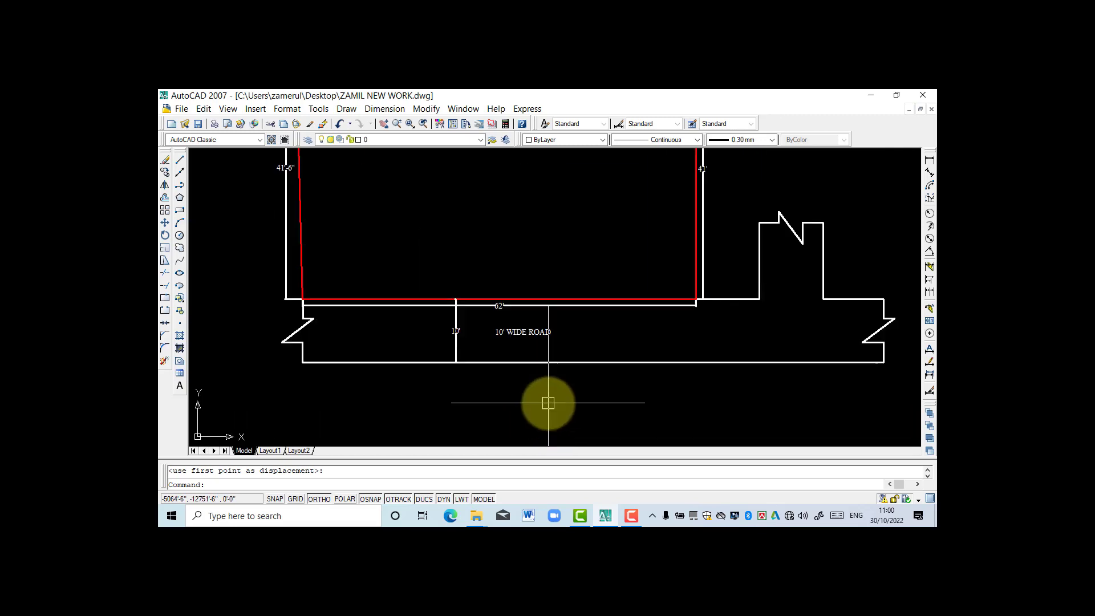
text(t)
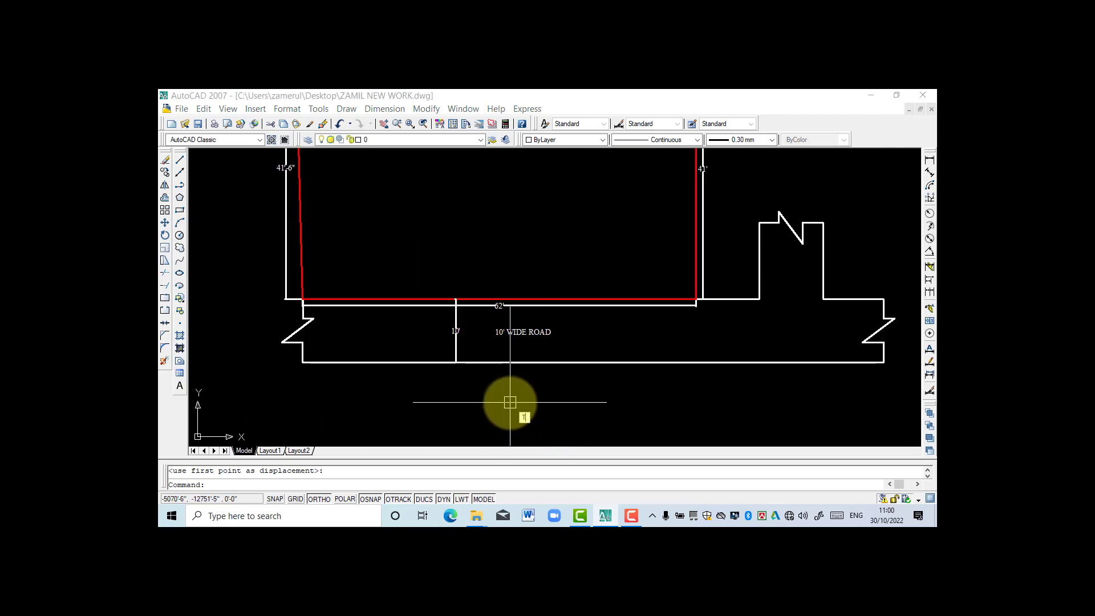
key(Return)
click(449, 377)
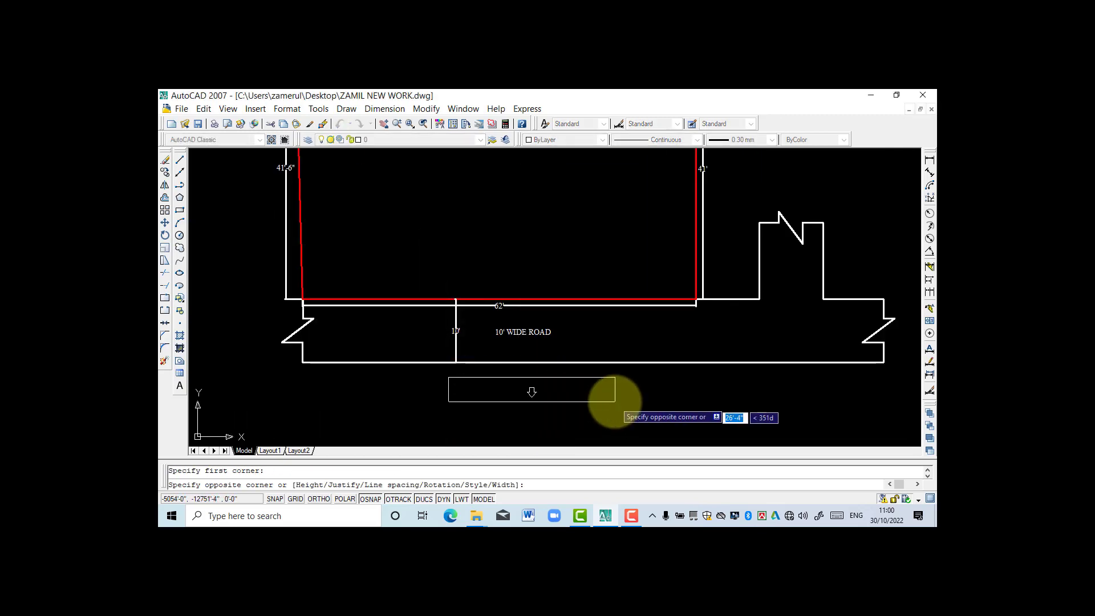
click(619, 412)
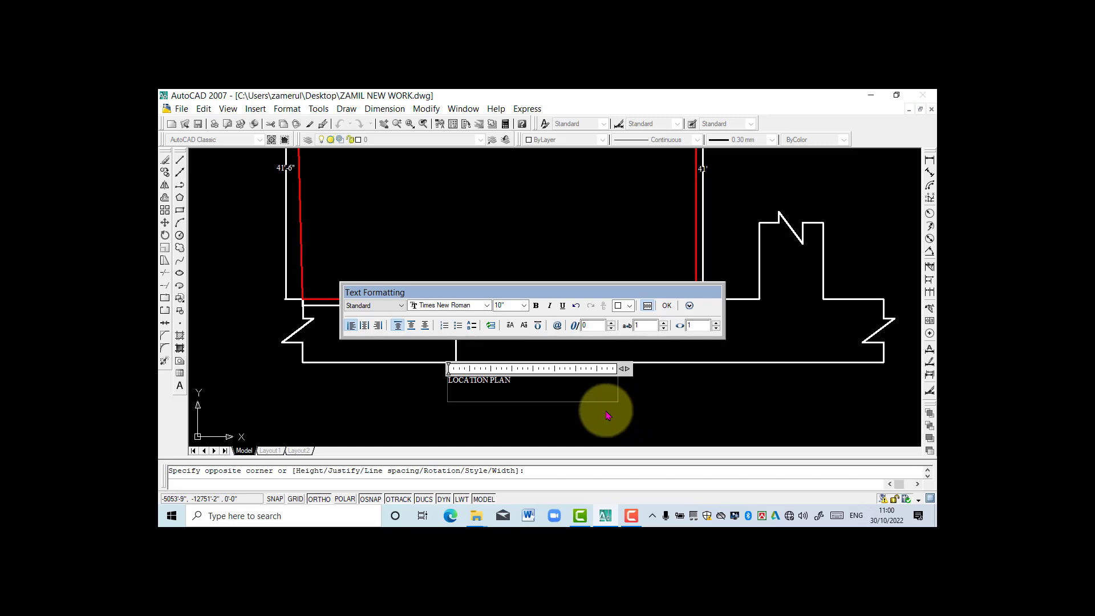
click(668, 308)
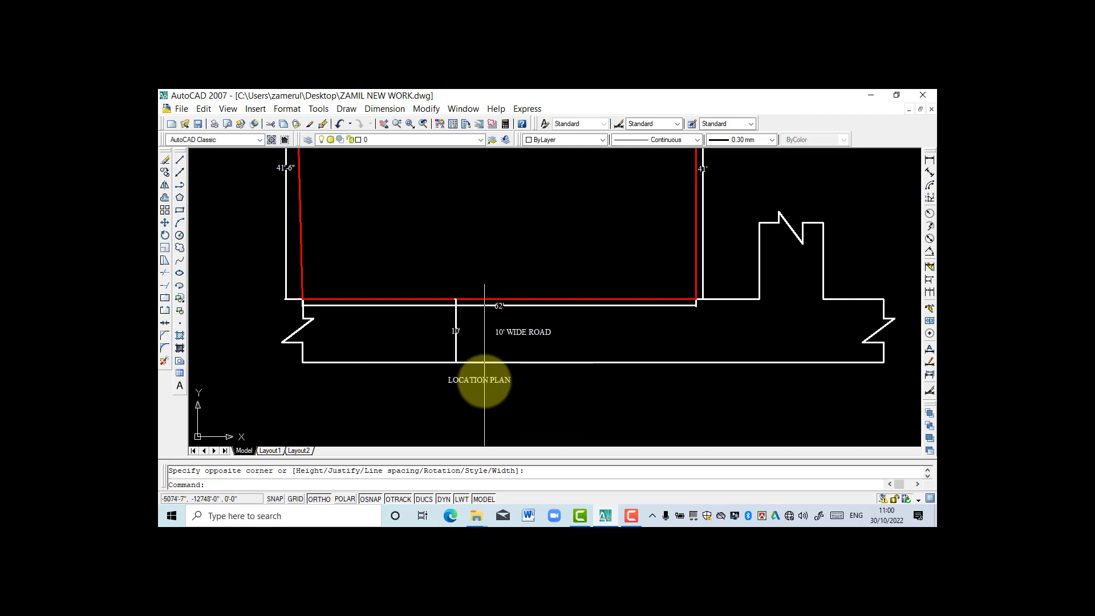
Move the LOCATION PLAN title to the right and slightly down with Ortho off, placing it beneath the 10' WIDE ROAD label.
click(479, 378)
text(m)
key(Return)
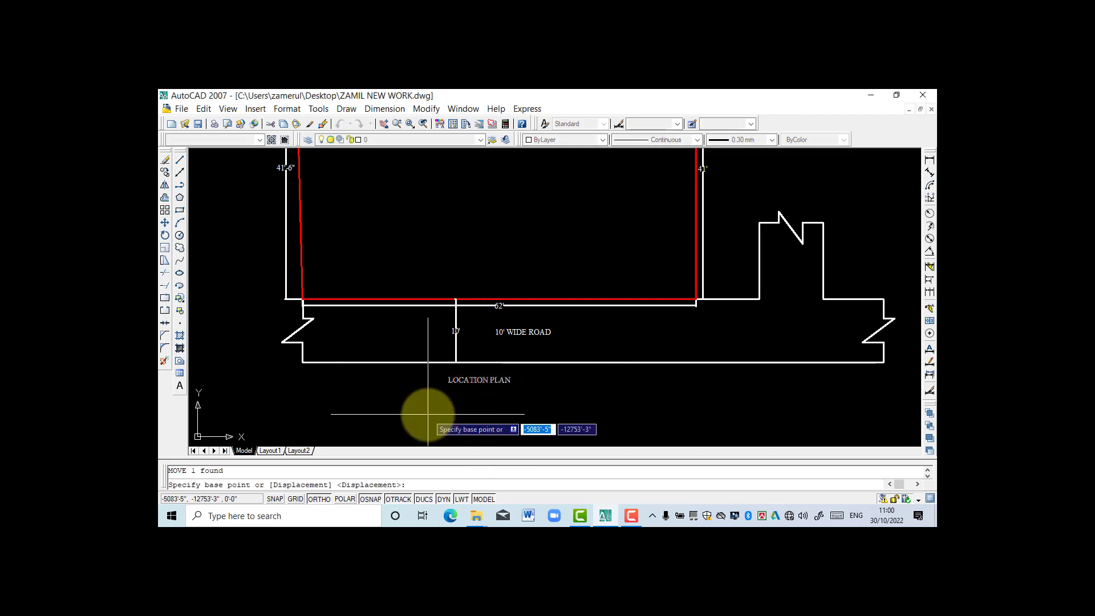
click(467, 406)
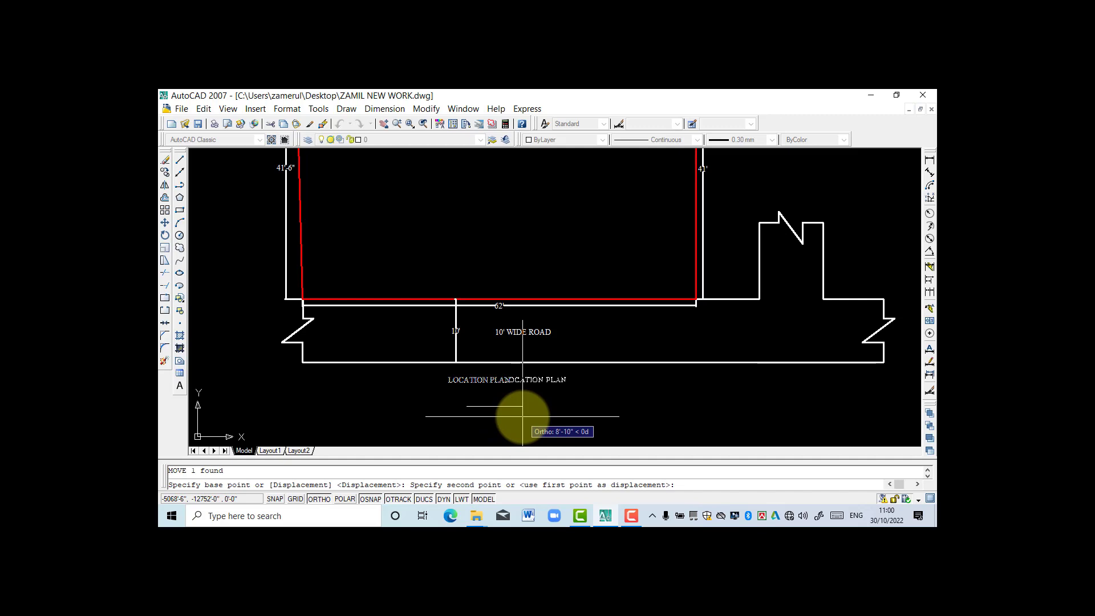
key(F8)
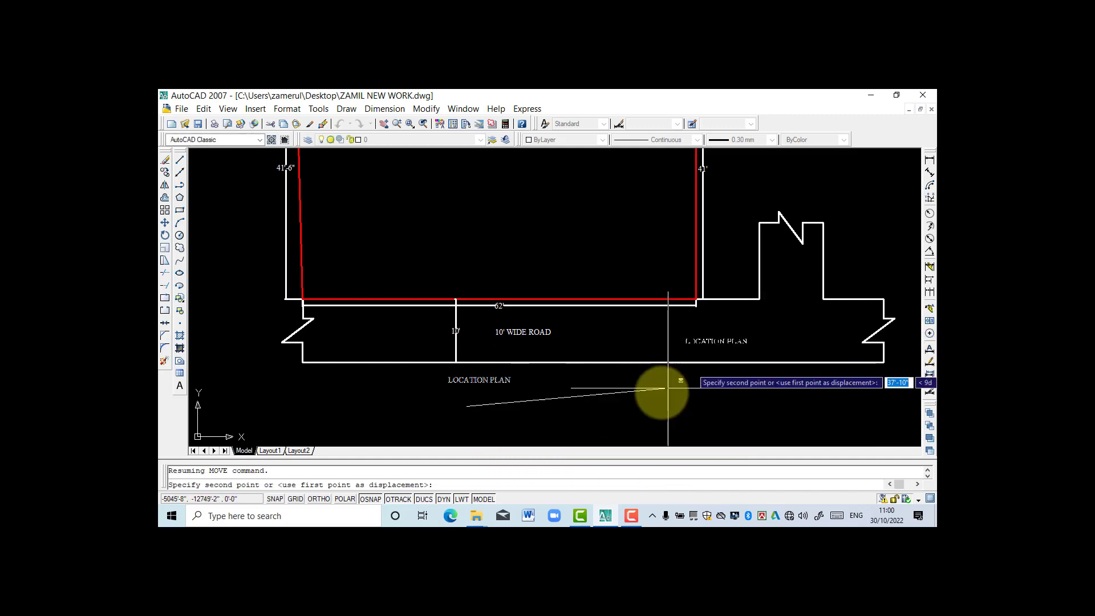
click(532, 412)
scroll(594, 393, up, 3)
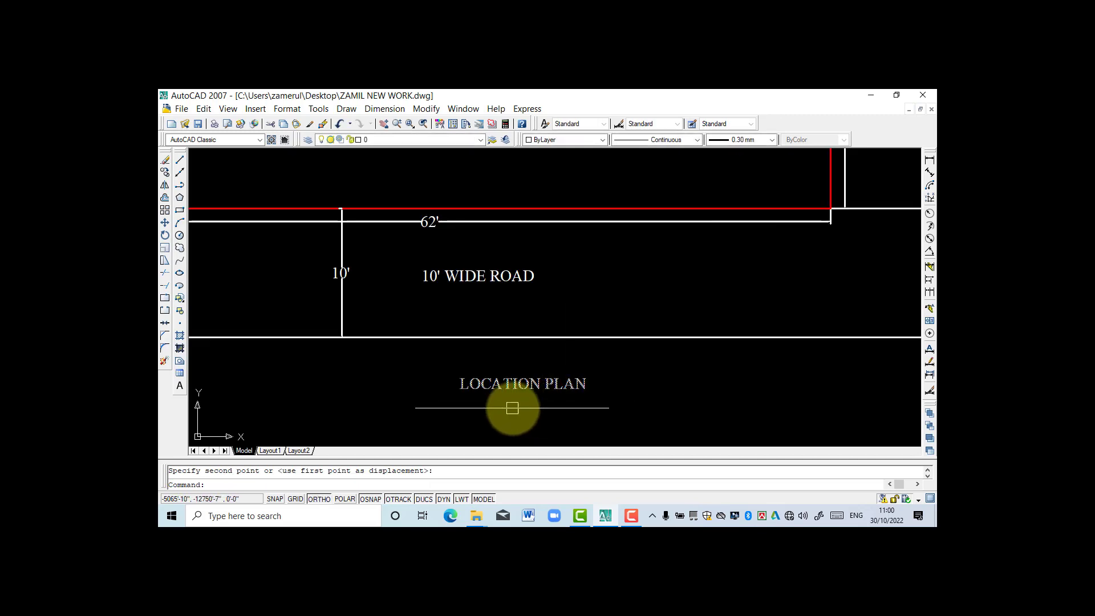
scroll(541, 392, down, 5)
scroll(513, 388, up, 2)
scroll(534, 384, down, 2)
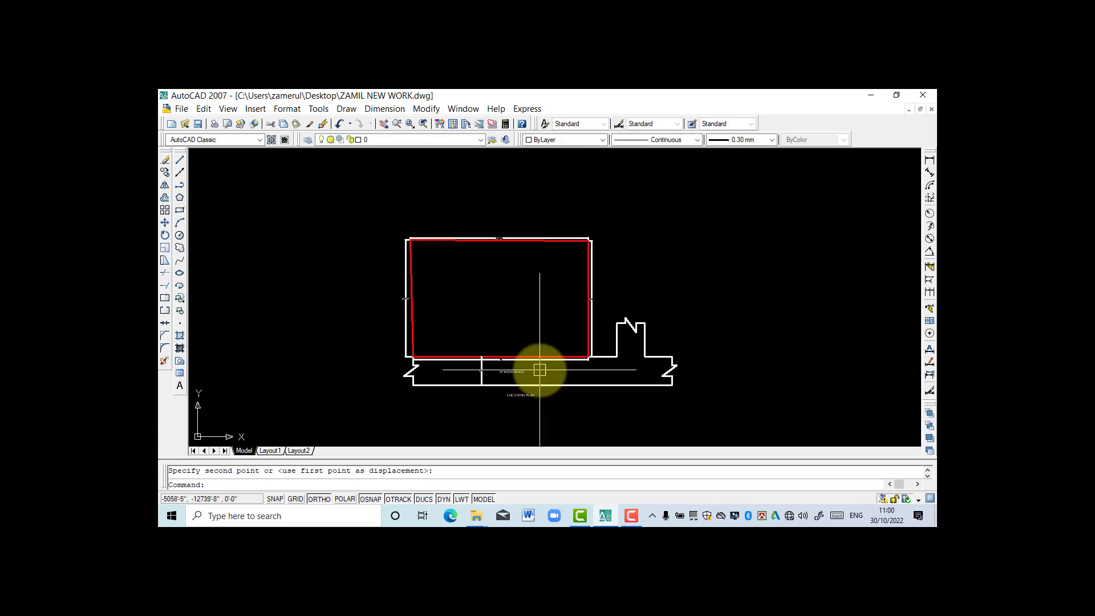
scroll(538, 371, up, 1)
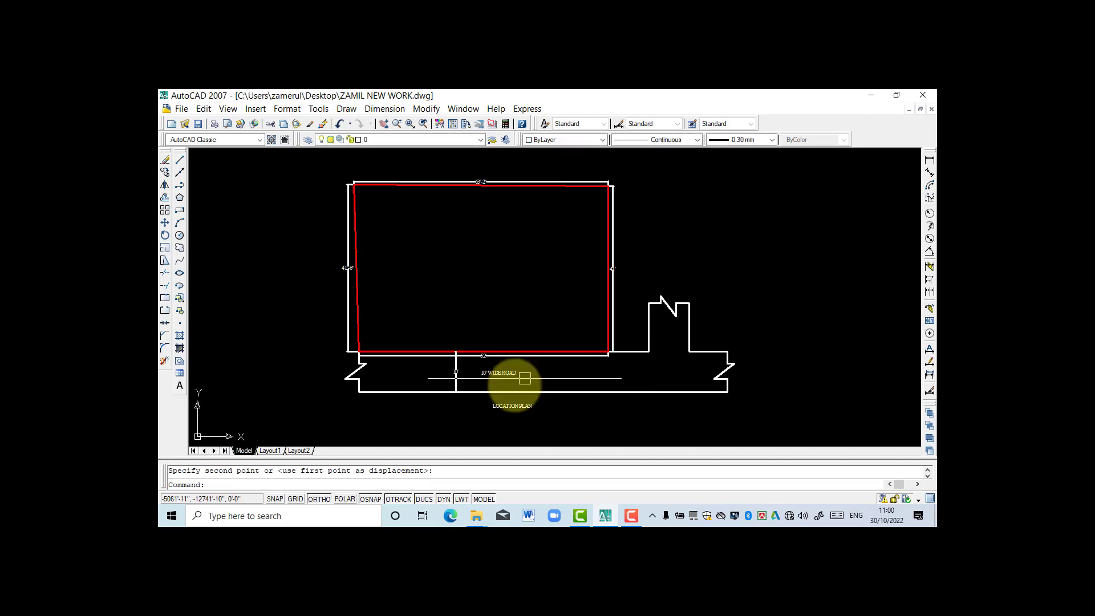
Switch to the reference drawing to examine its location plan's roads, labels and compass symbol, and return to the new drawing.
click(909, 109)
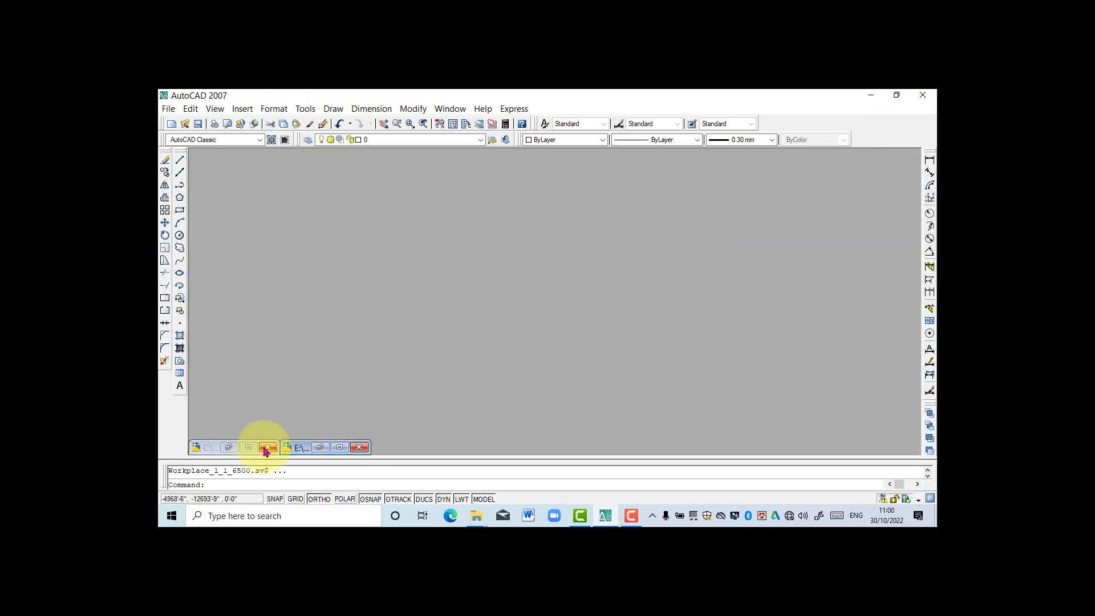
click(320, 447)
scroll(485, 378, up, 1)
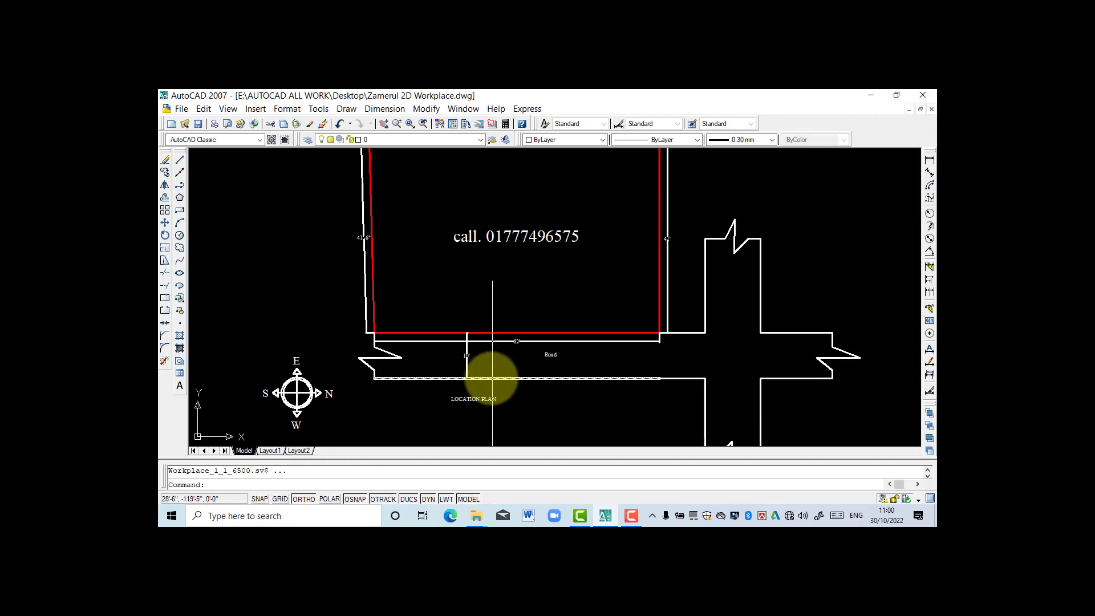
scroll(517, 364, down, 1)
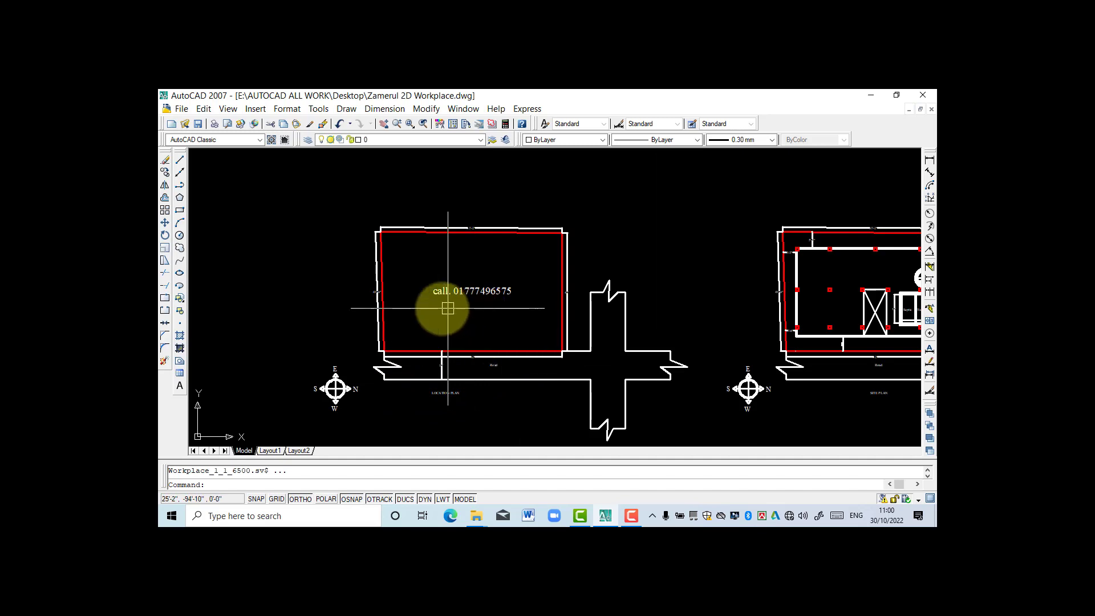
scroll(431, 303, up, 1)
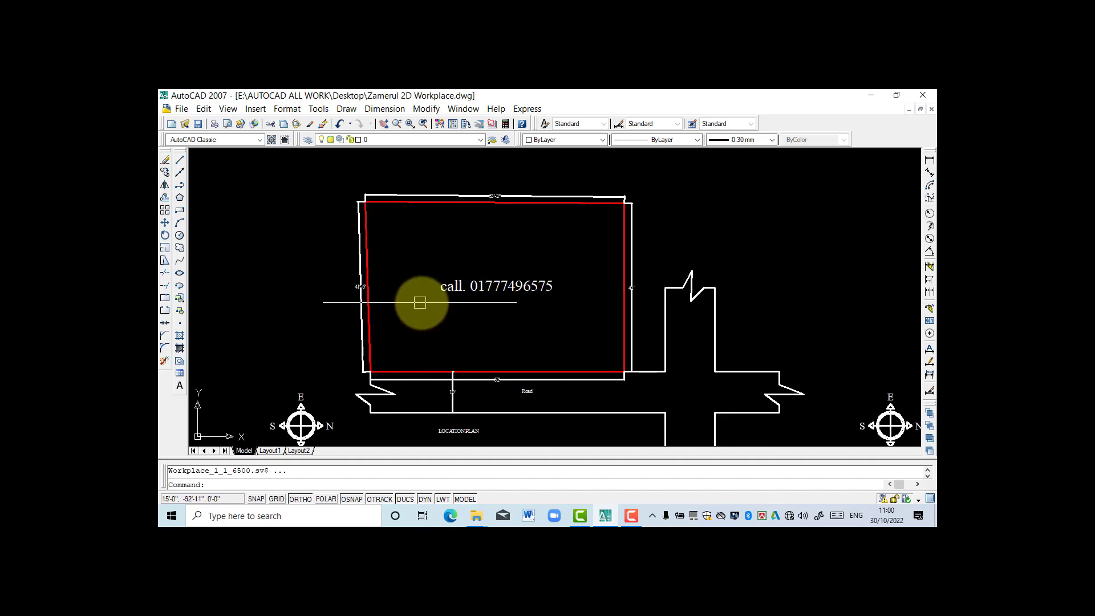
click(909, 109)
click(244, 447)
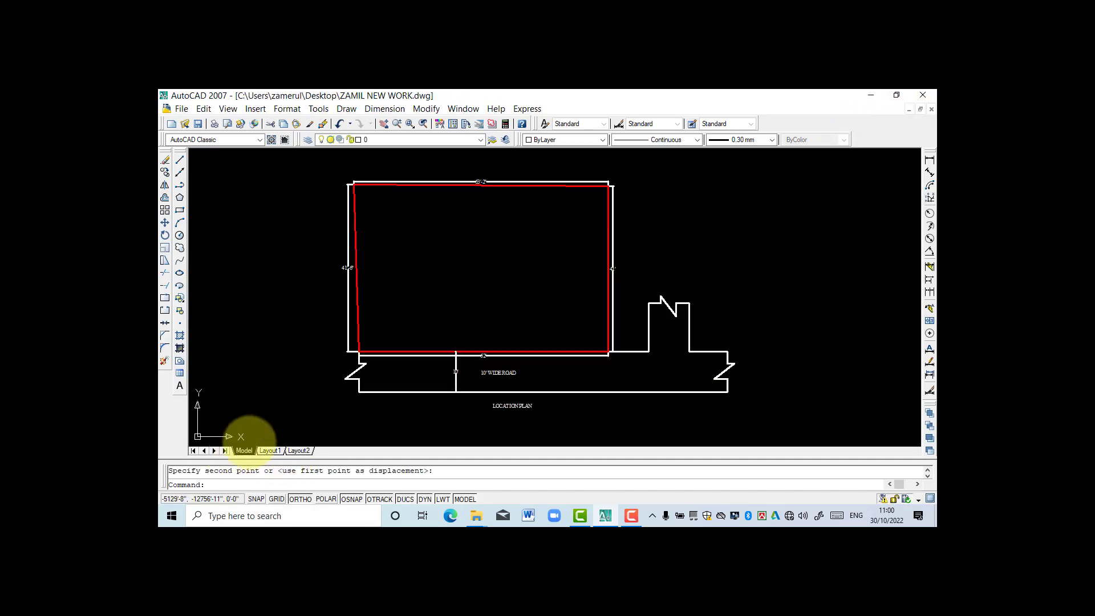
Review the redrawn location plan, examining the red plot boundary, its dimensions, the surrounding roads, the road label and the title.
scroll(489, 357, up, 2)
scroll(573, 384, down, 3)
scroll(572, 384, up, 1)
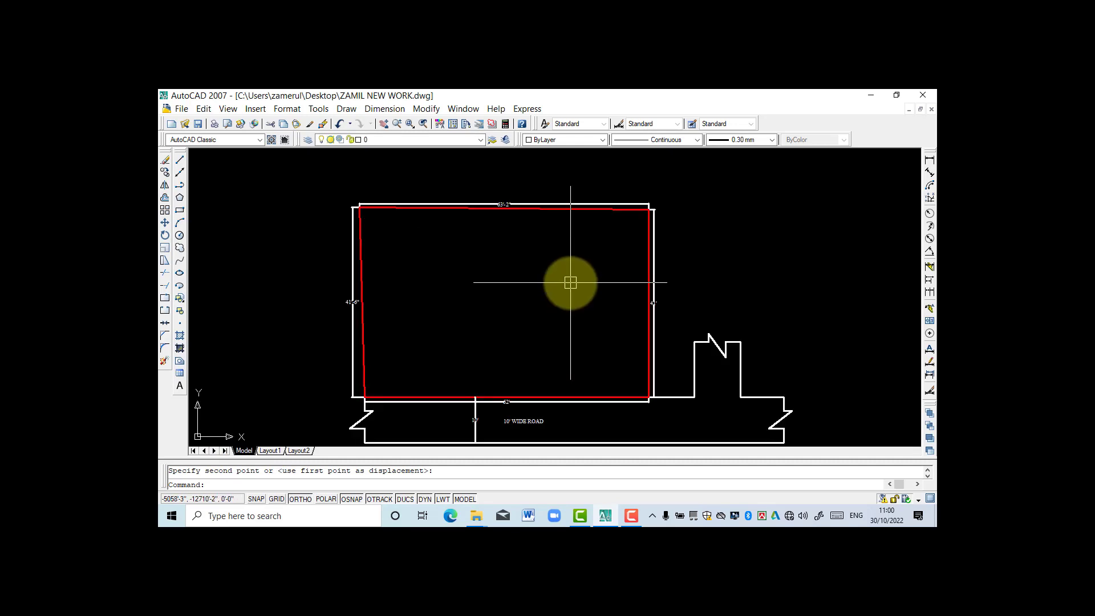
scroll(570, 282, down, 1)
scroll(582, 378, up, 1)
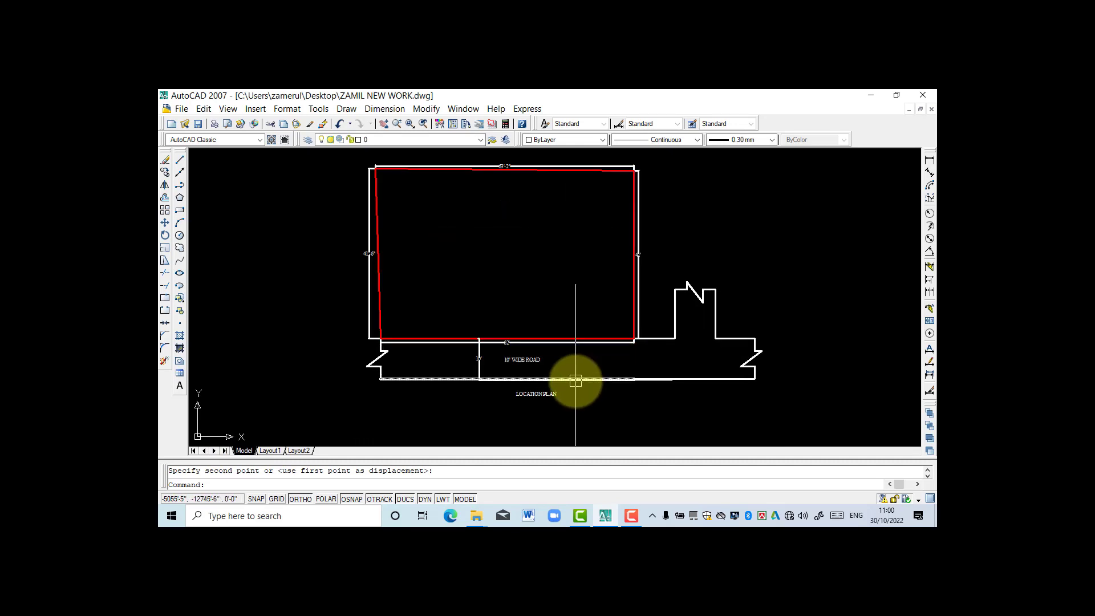
scroll(548, 273, down, 4)
scroll(555, 275, up, 6)
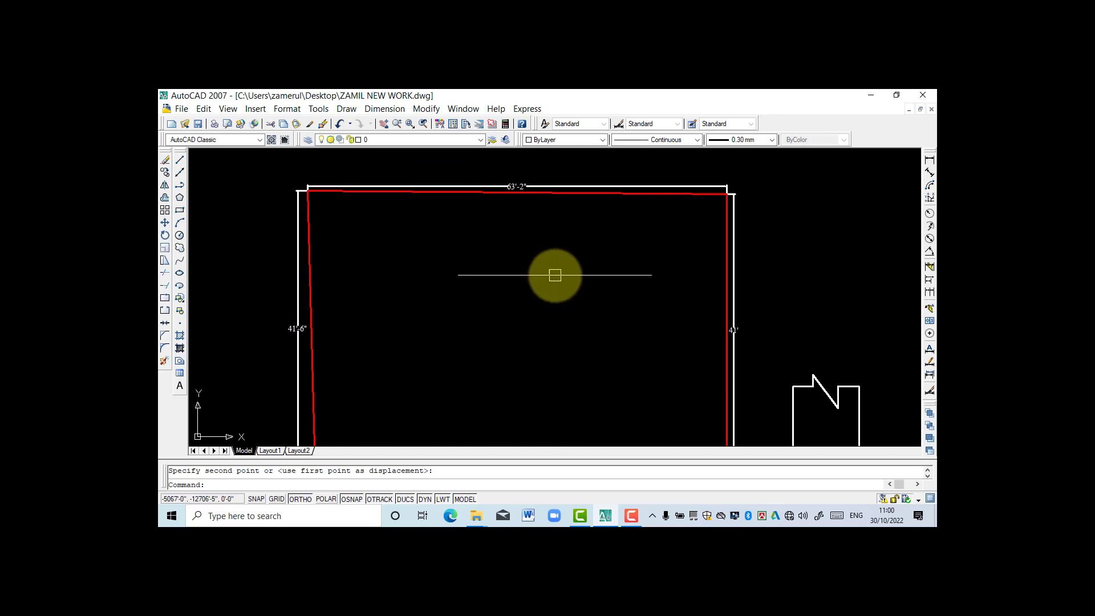
scroll(555, 275, down, 2)
scroll(574, 291, up, 2)
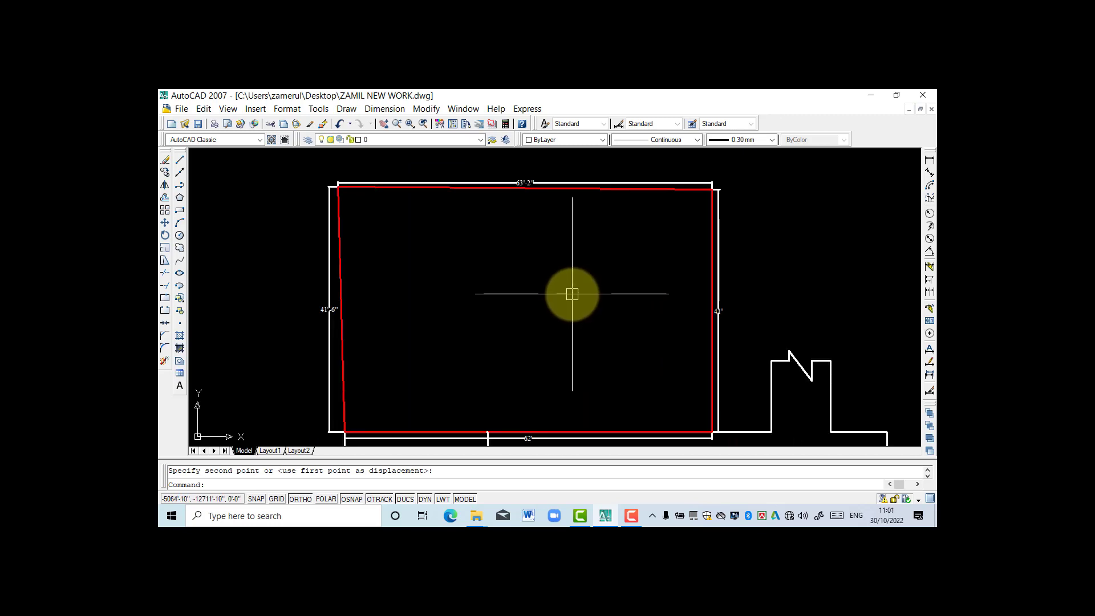
scroll(575, 290, down, 1)
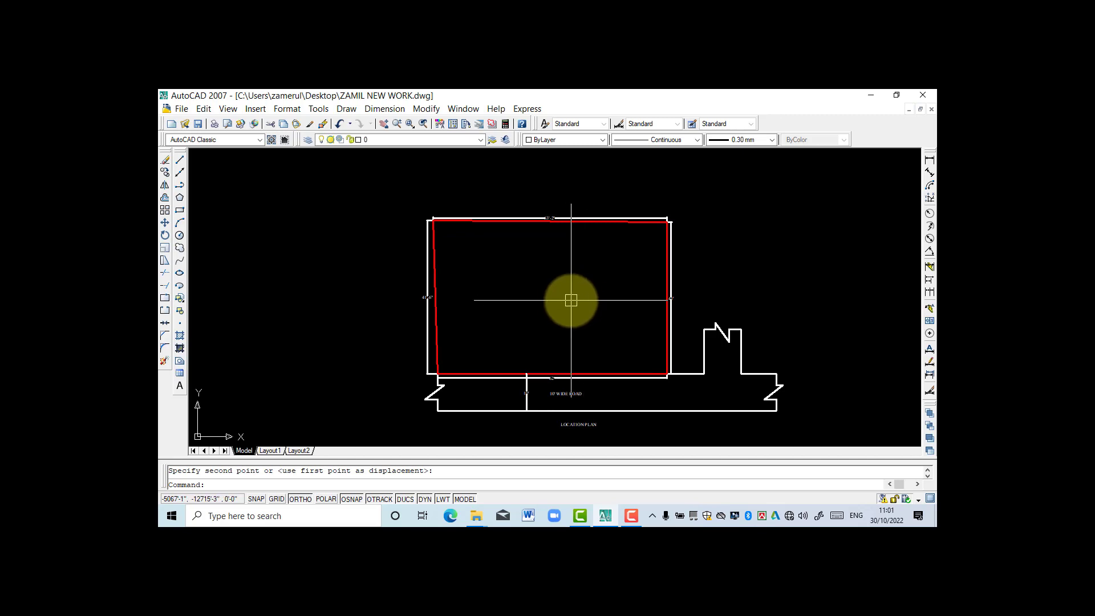
scroll(571, 301, up, 1)
scroll(568, 296, down, 1)
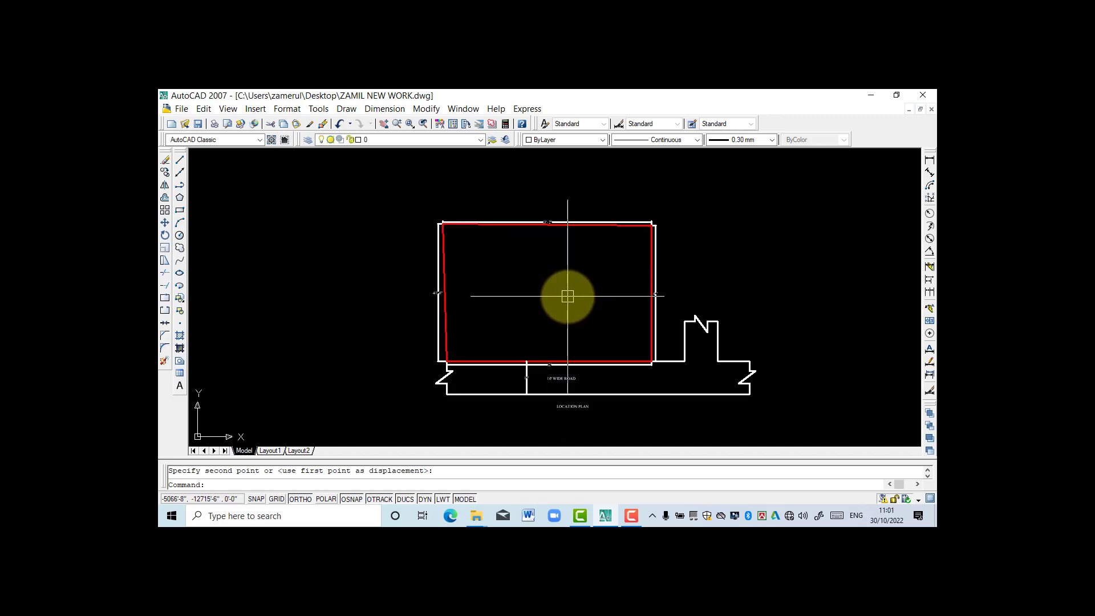